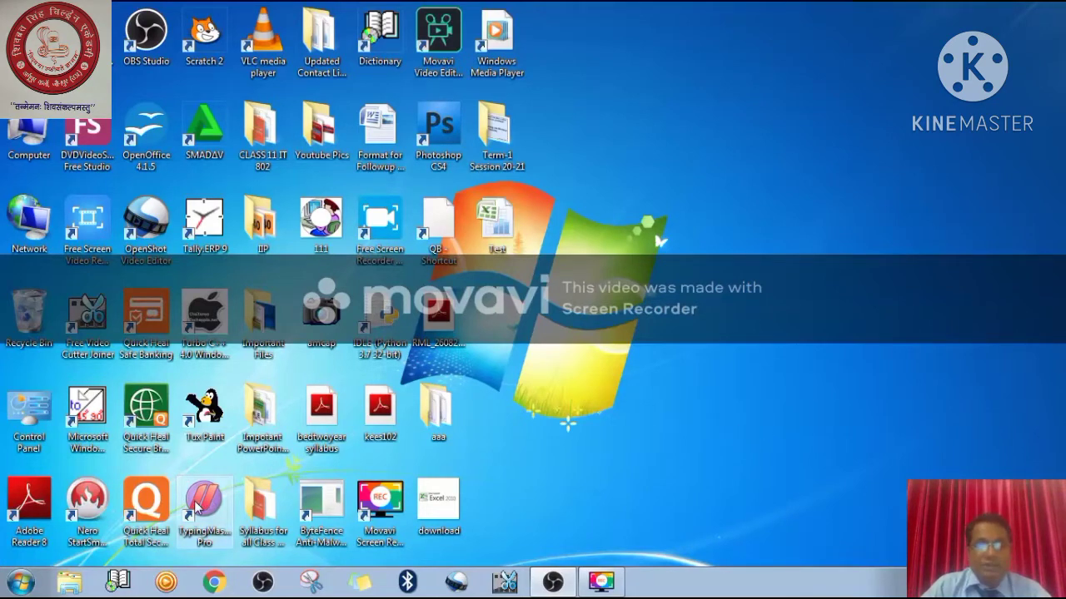
Step: Launch Microsoft Office Excel 2007 from the installed programs with a blank workbook
left_click(22, 582)
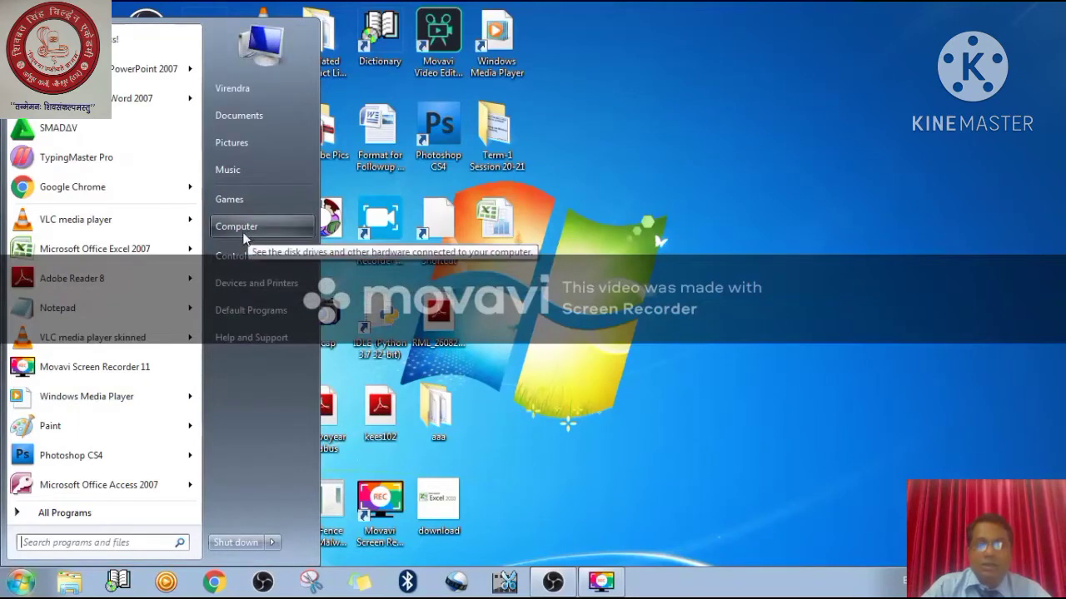
left_click(93, 517)
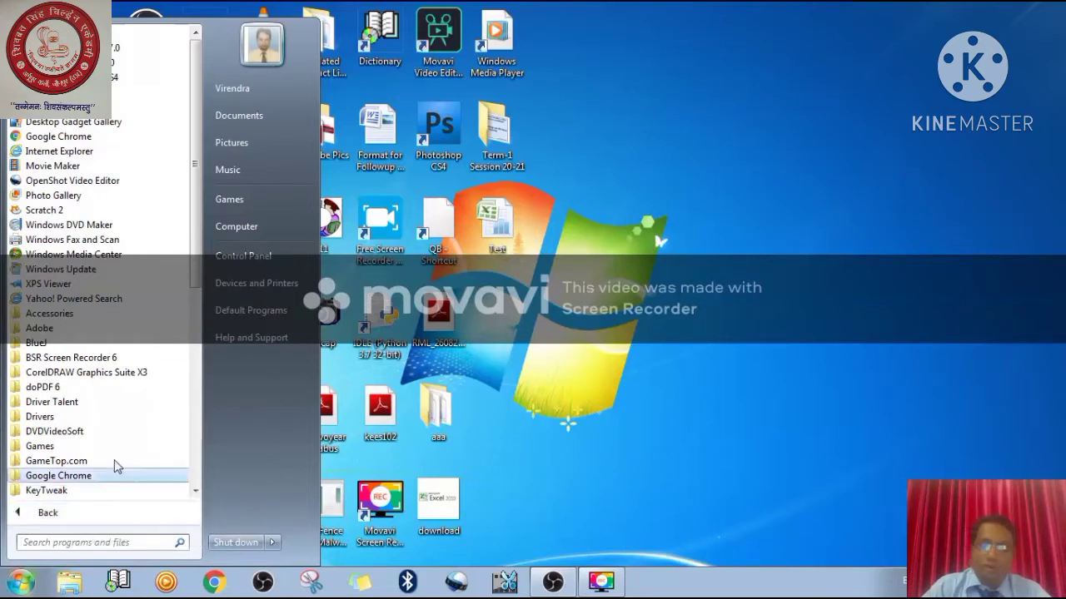
scroll(112, 445, "down", 2)
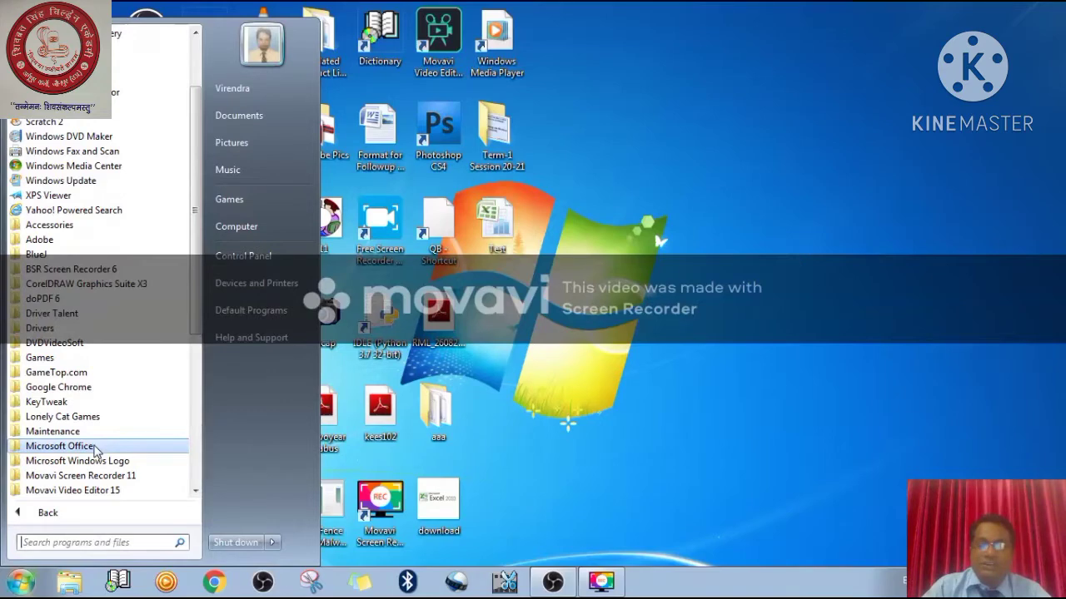
left_click(95, 449)
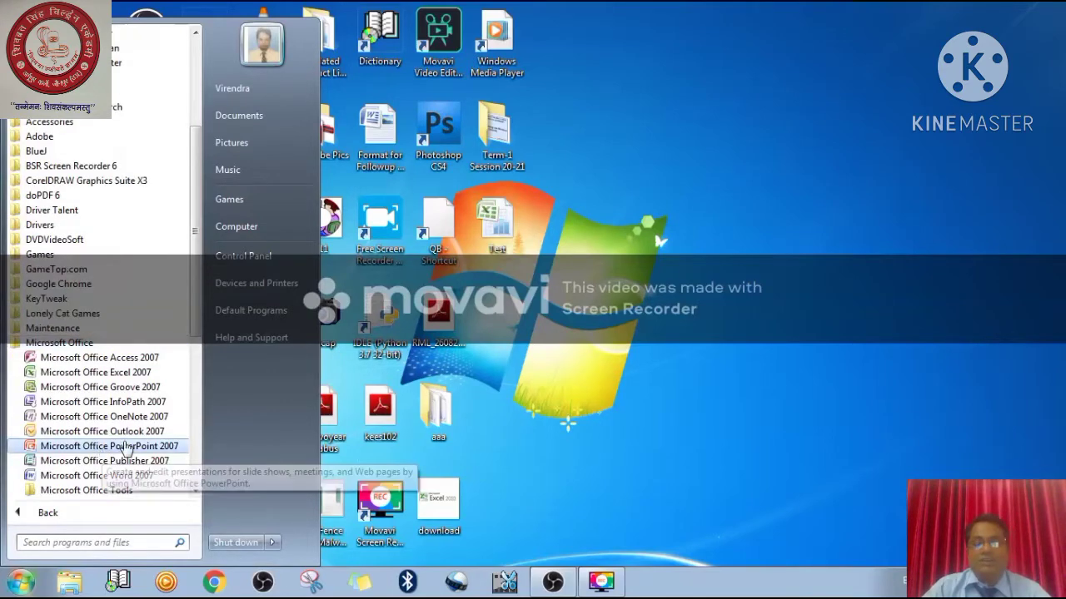
left_click(96, 372)
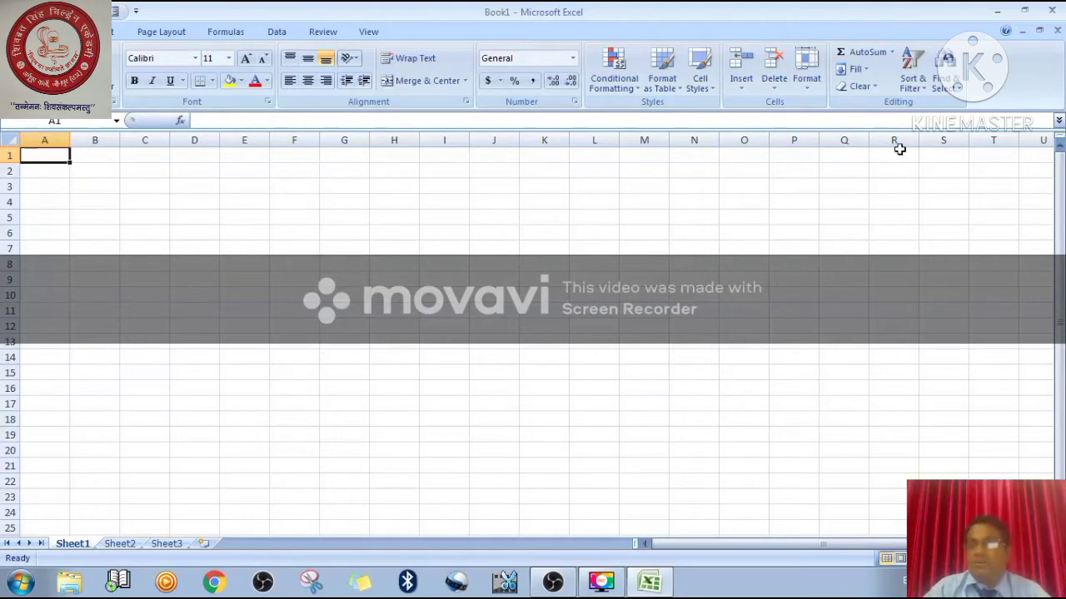
Step: Close the blank Excel workbook and open the Test workbook from the desktop
left_click(1052, 12)
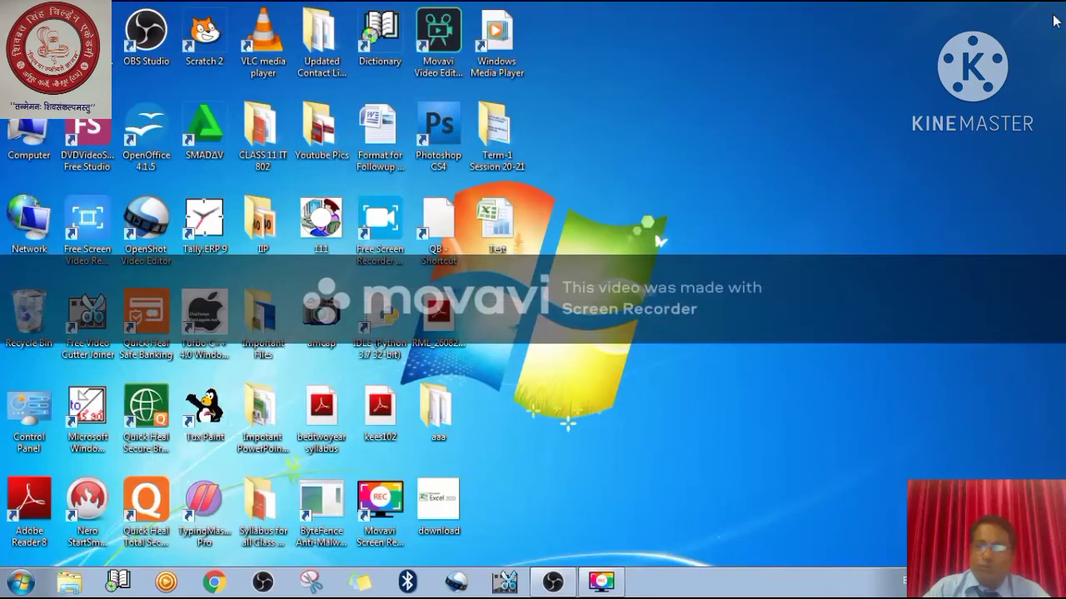
double_click(503, 240)
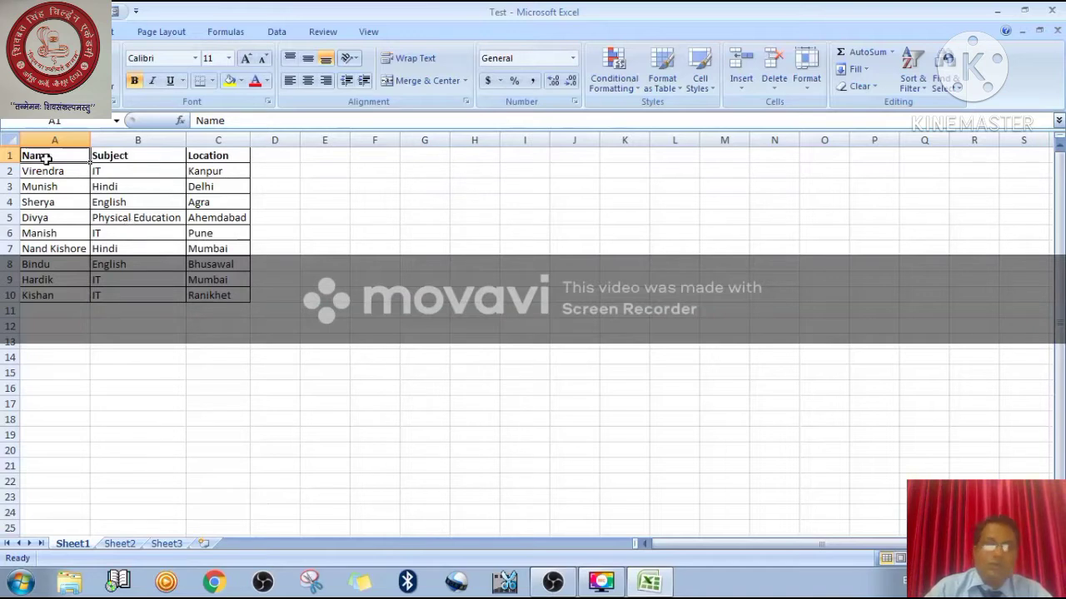
Step: Select the table A1:C10 and examine the available sort and filter options
left_click_drag(84, 159, 221, 297)
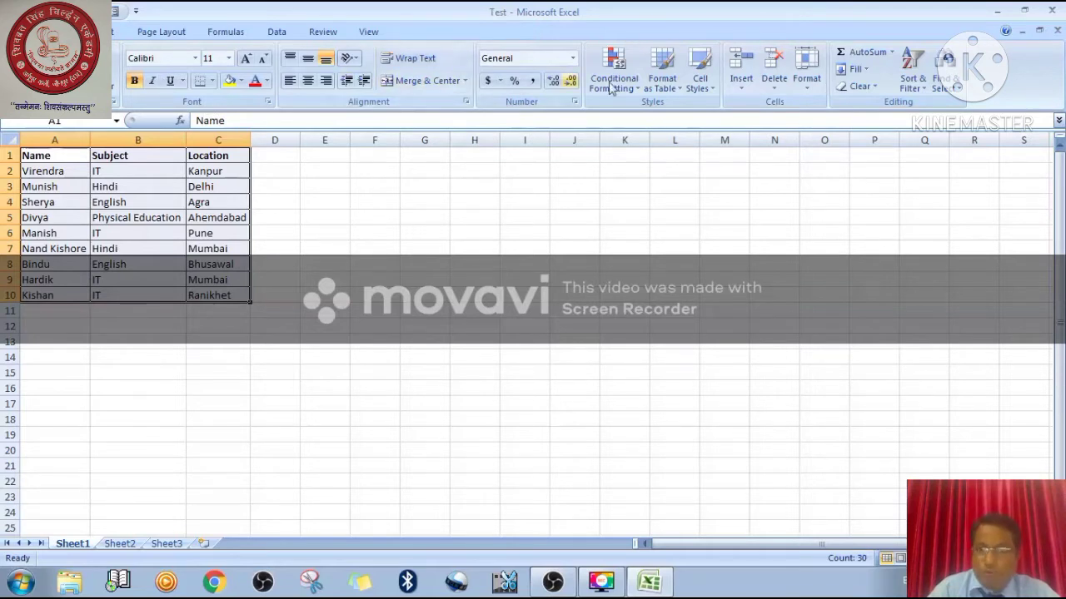
left_click(918, 92)
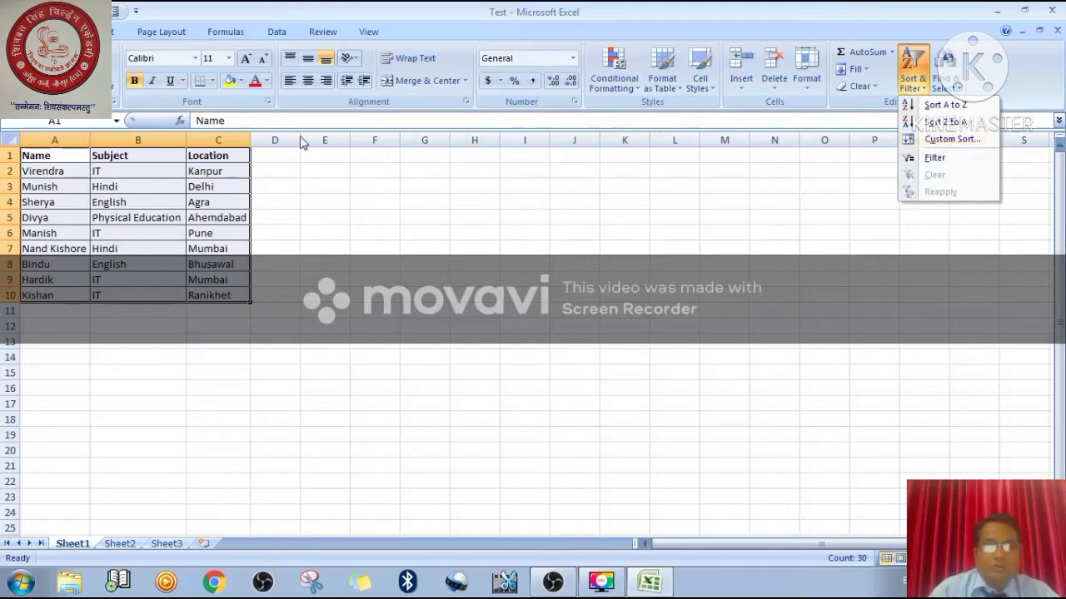
left_click(166, 189)
left_click(154, 186)
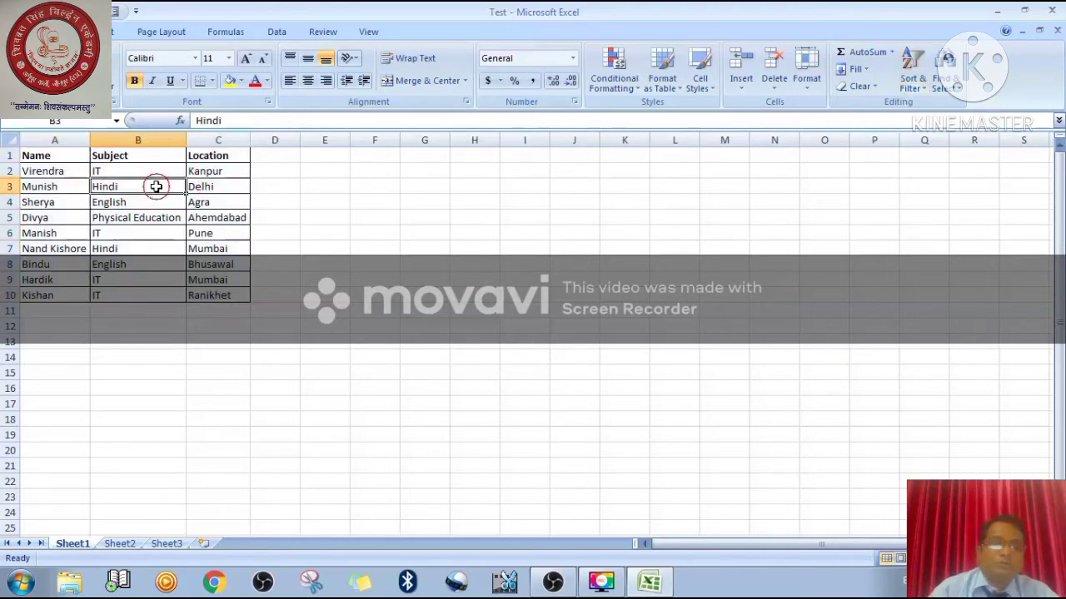
Step: Sort the table by the names in A2:A10 from A to Z, expanding the selection to the neighbouring columns
left_click(44, 171)
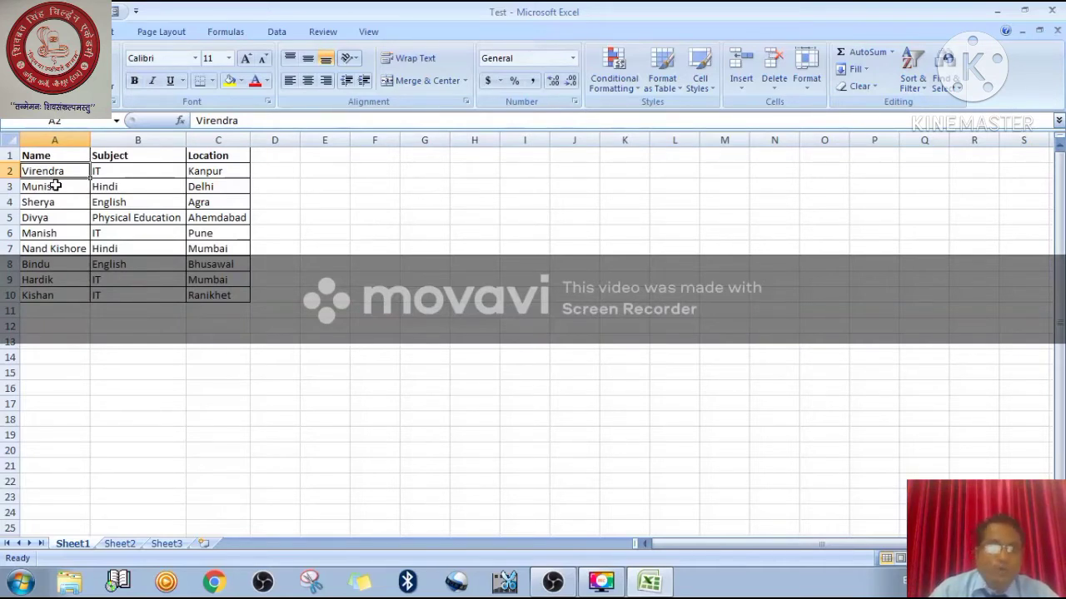
left_click_drag(44, 172, 50, 295)
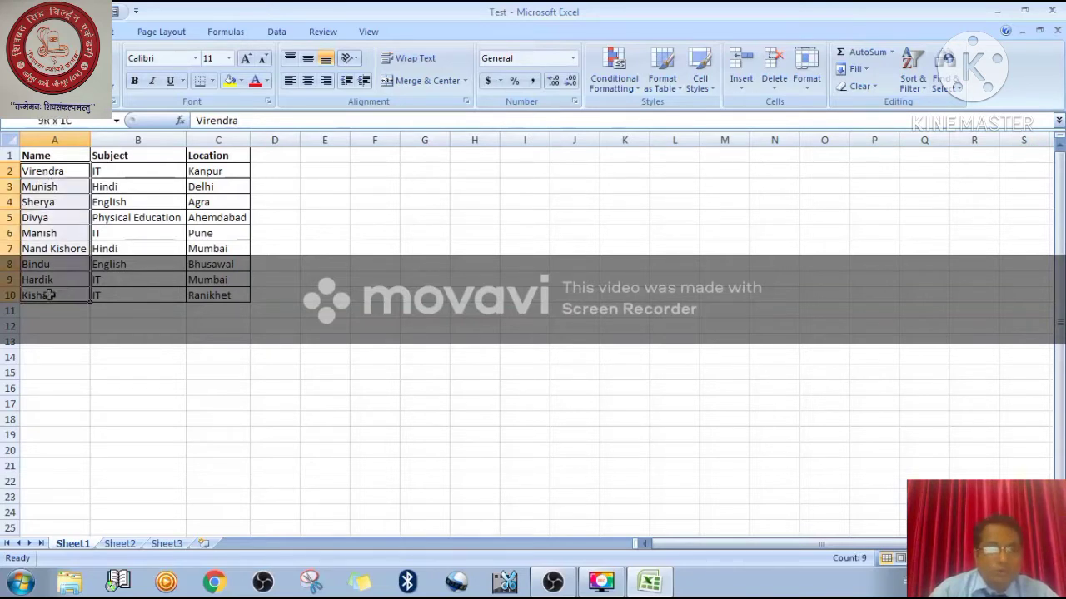
left_click(913, 80)
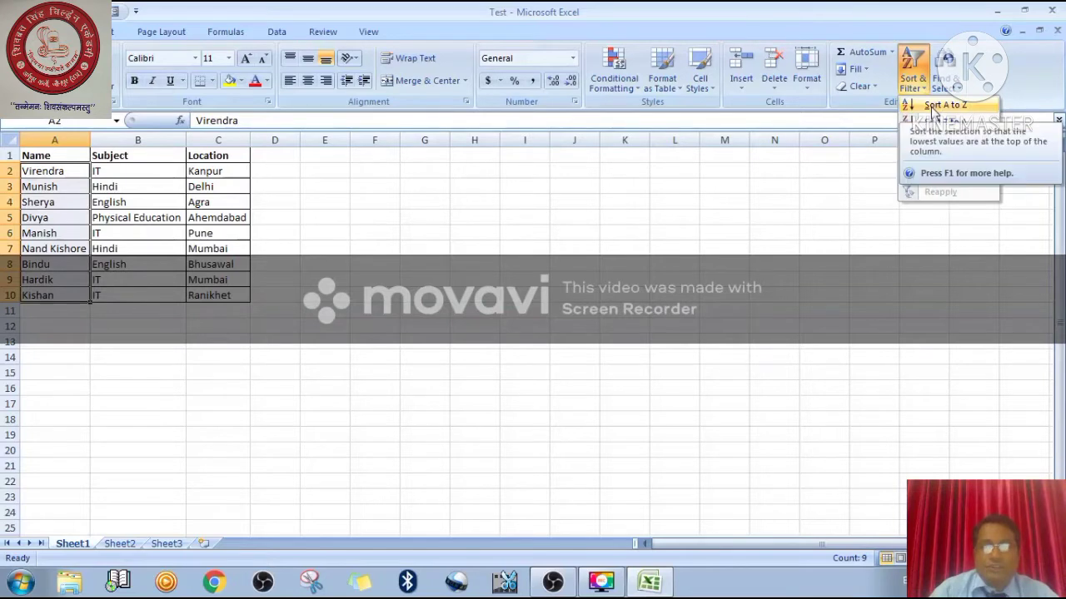
left_click(934, 106)
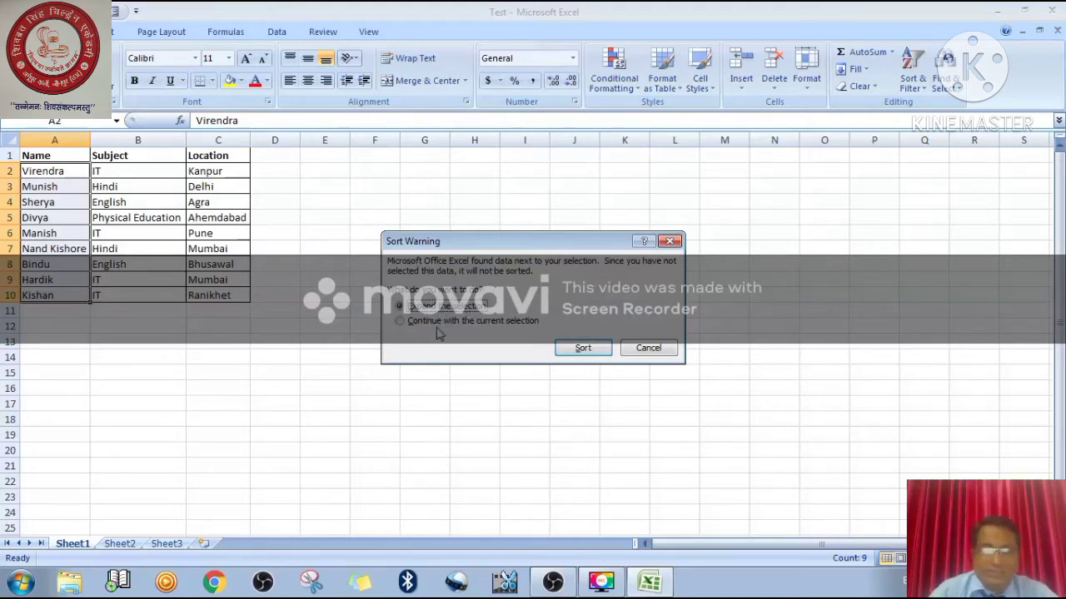
left_click(582, 348)
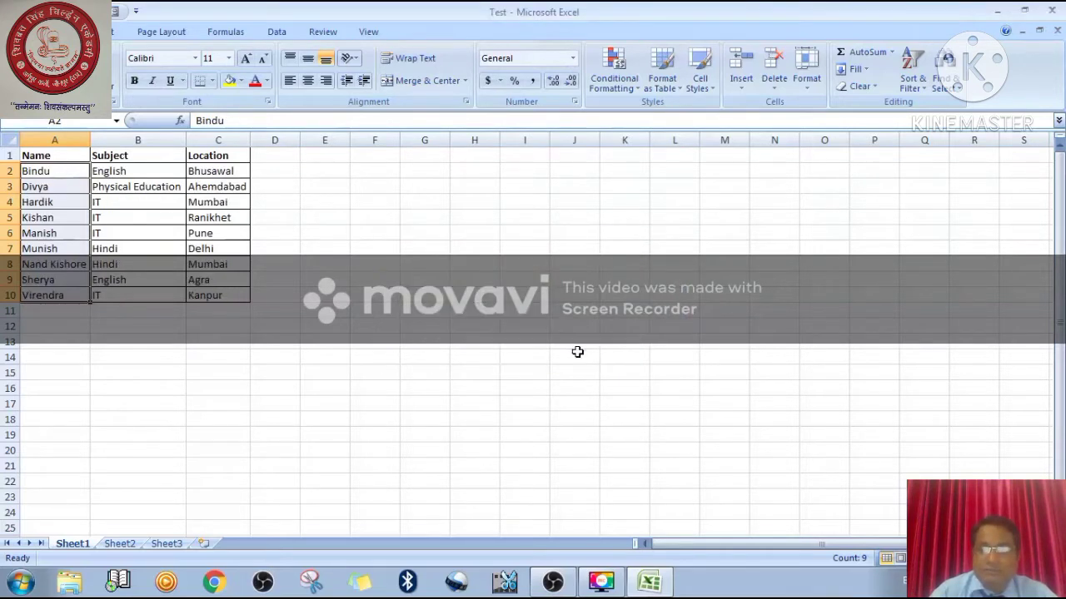
Step: Sort the table by the names in A2:A10 from Z to A, expanding the selection to the neighbouring columns
left_click(55, 170)
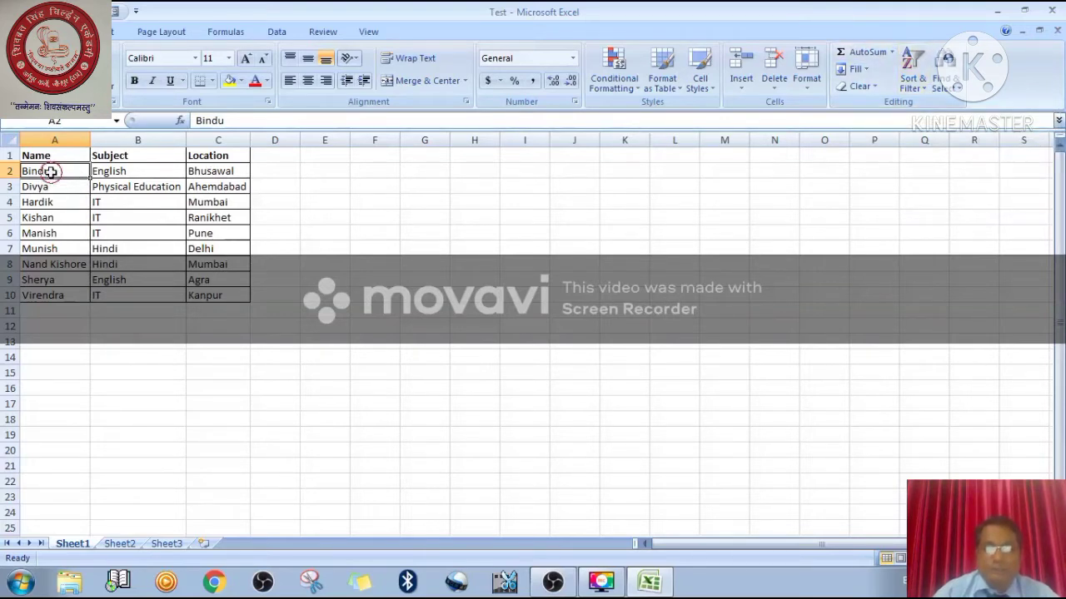
left_click_drag(41, 173, 51, 297)
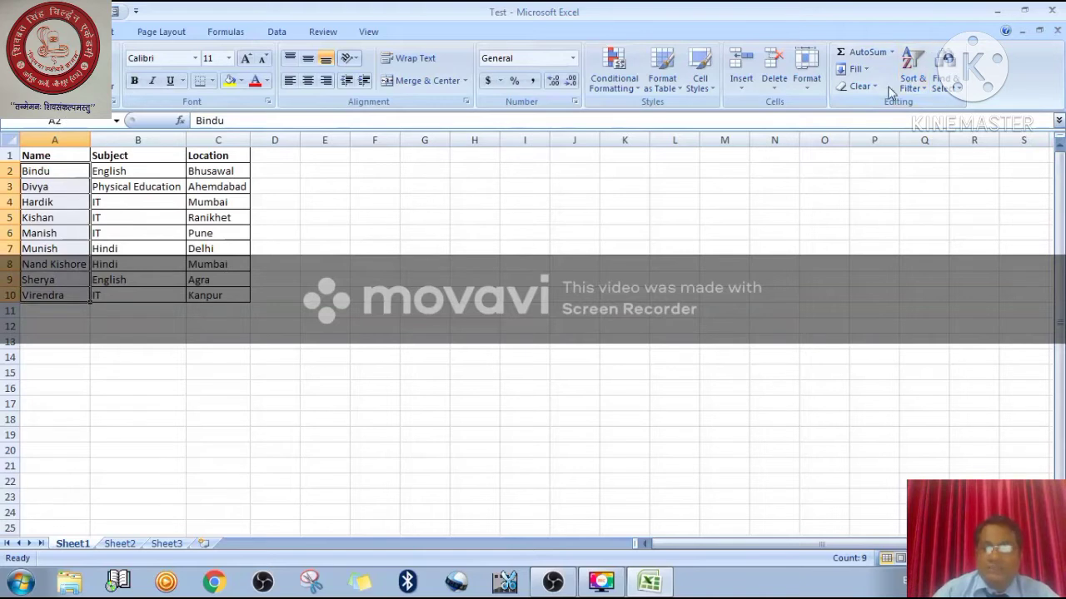
left_click(918, 94)
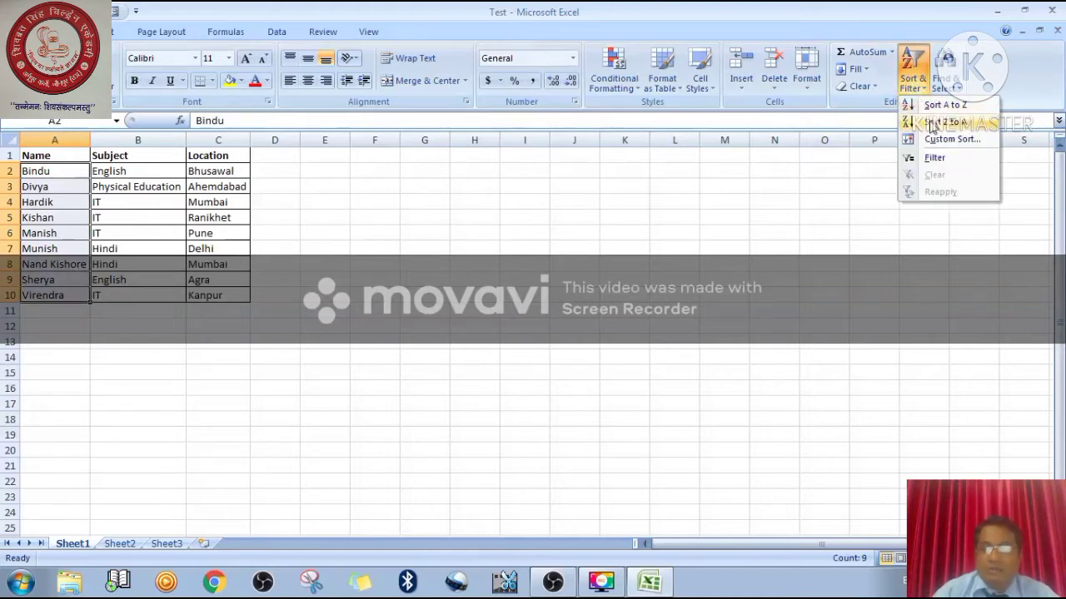
left_click(932, 123)
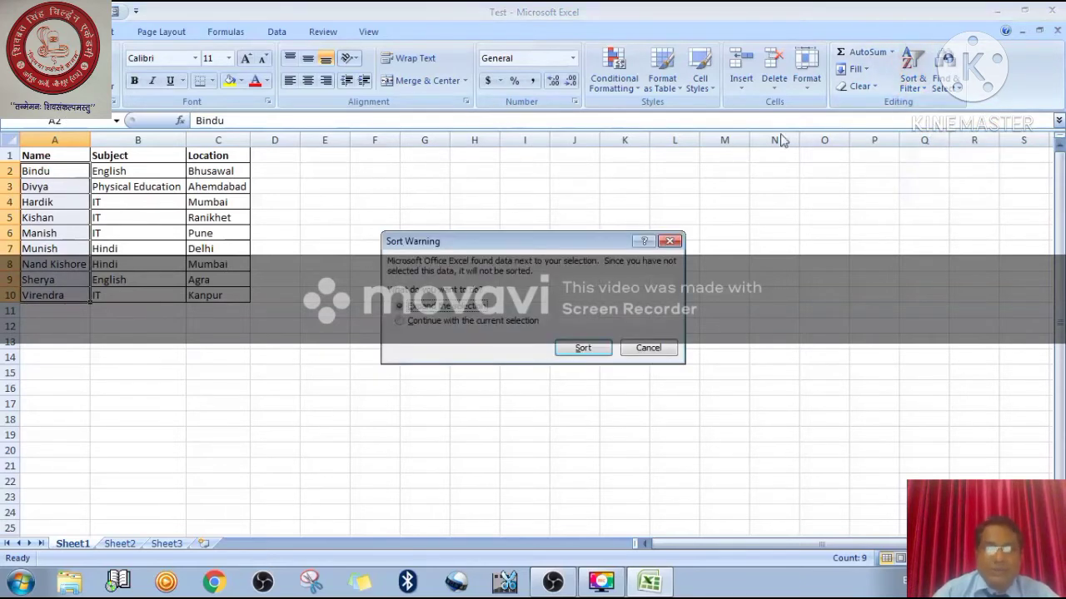
left_click(585, 348)
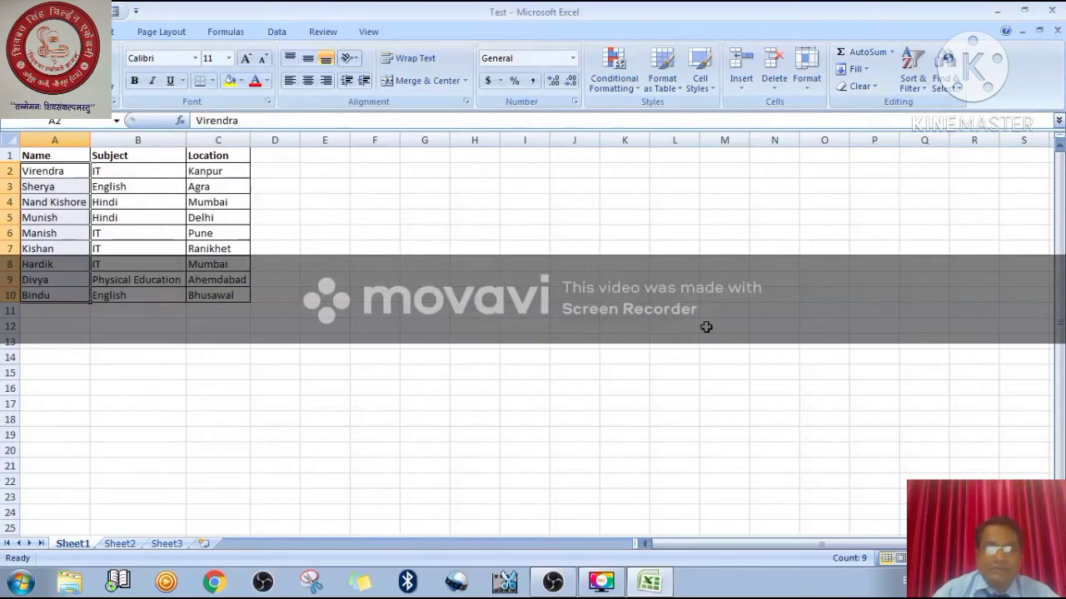
left_click(337, 282)
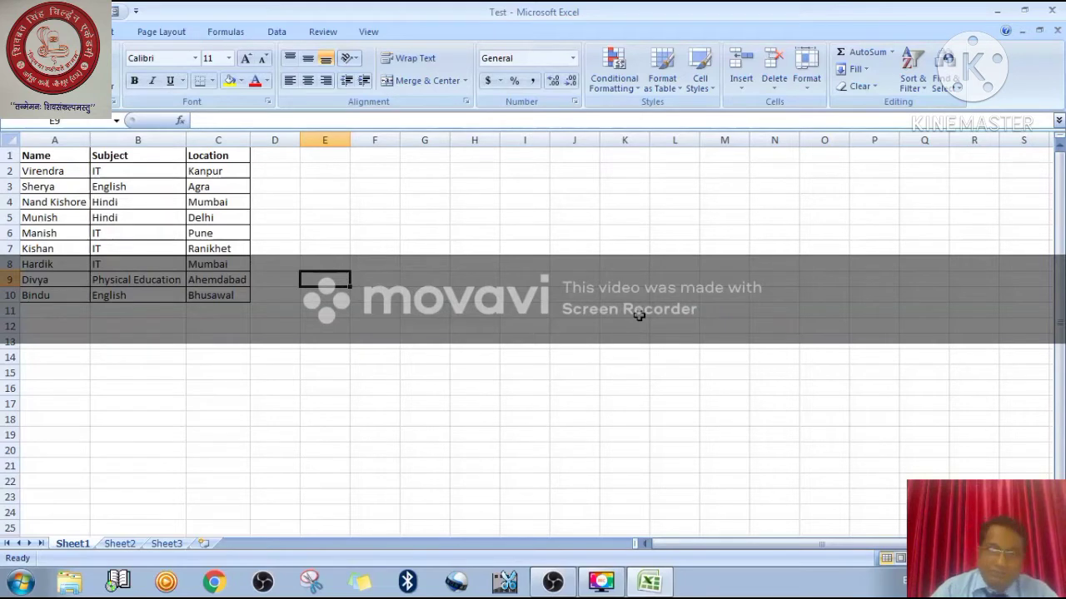
Step: Try to start a custom sort while the empty cell E9 is selected outside the table
left_click(275, 33)
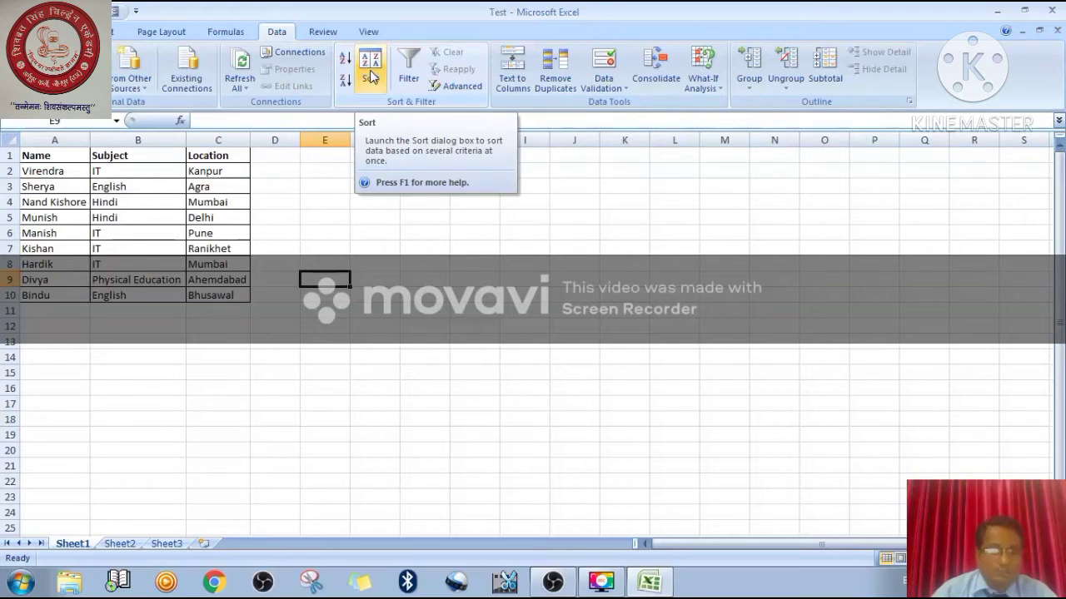
left_click(372, 77)
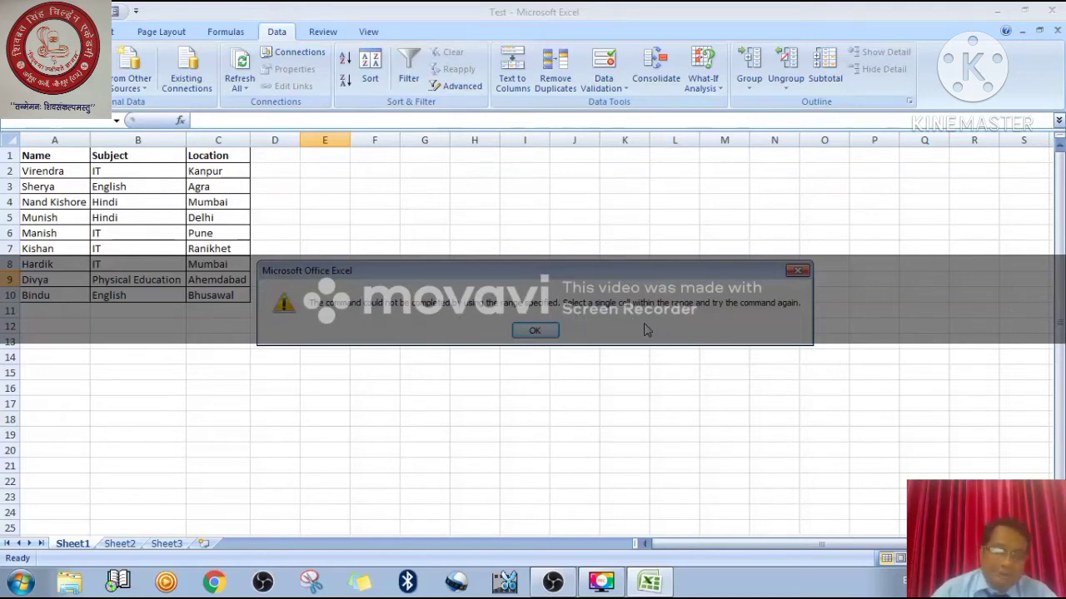
left_click(534, 330)
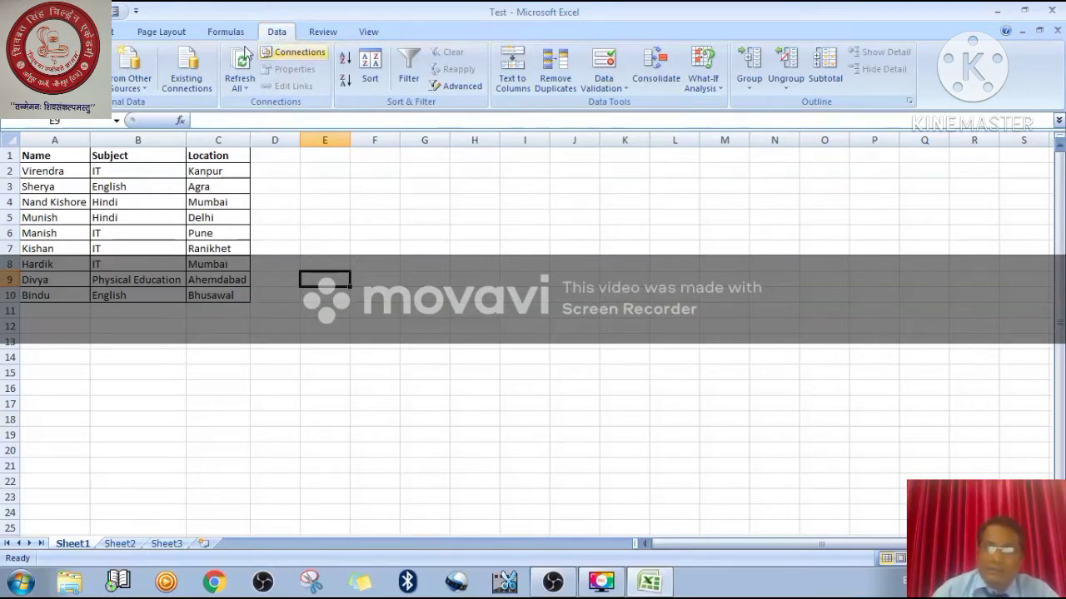
left_click(76, 31)
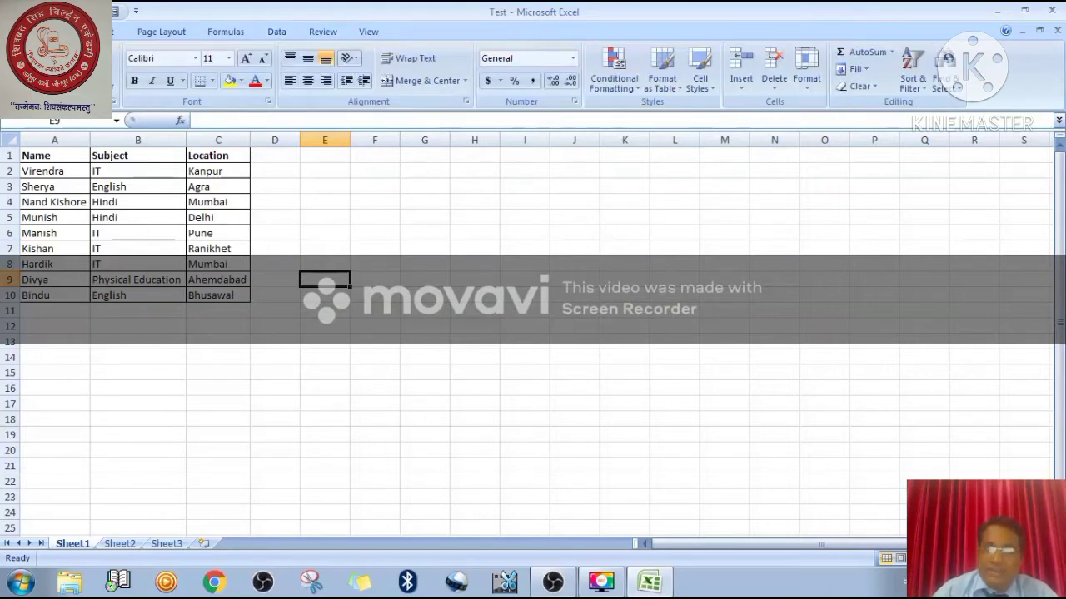
left_click(912, 82)
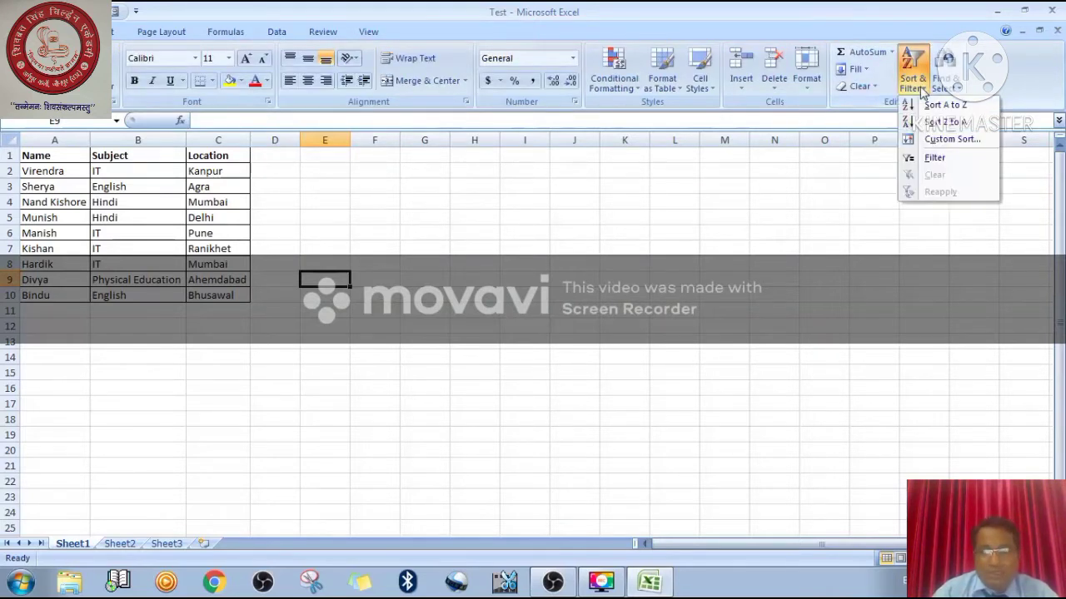
left_click(949, 140)
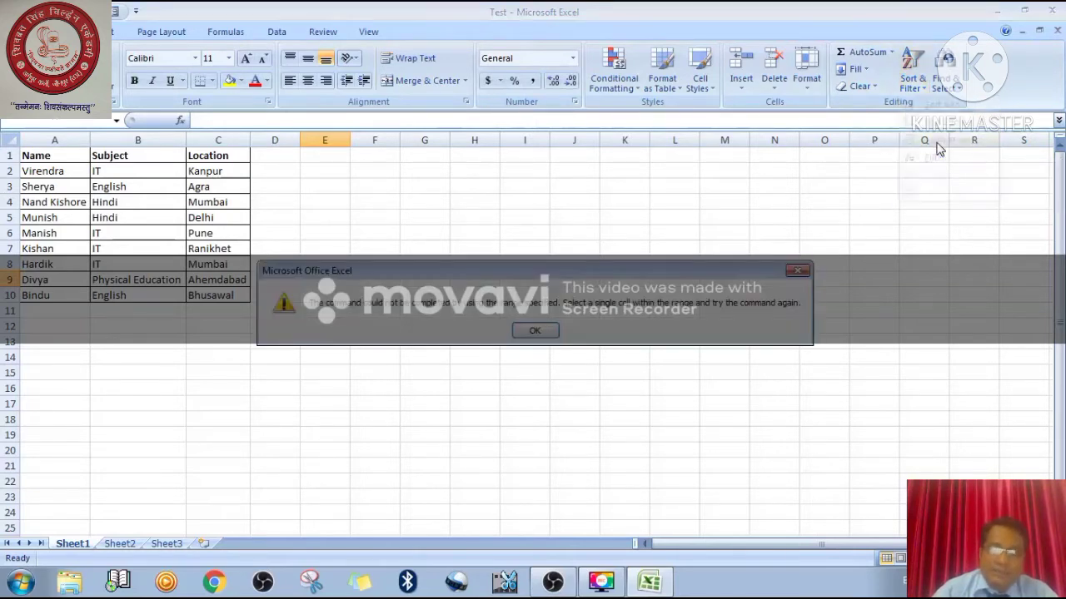
left_click(535, 331)
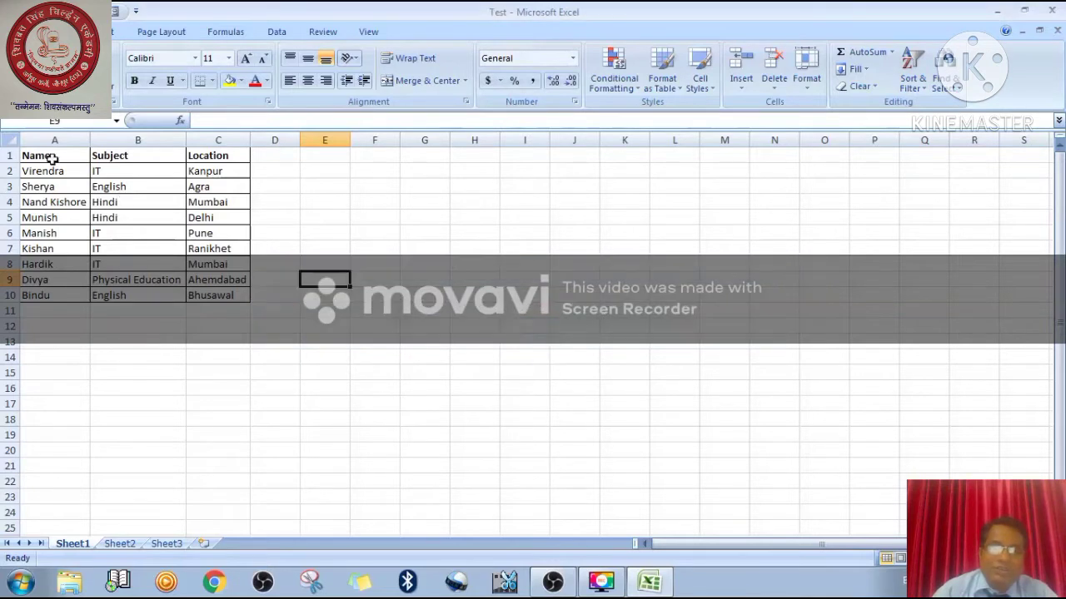
Step: Select the table A1:C10, open its custom sort settings, and close them again
left_click_drag(52, 157, 218, 297)
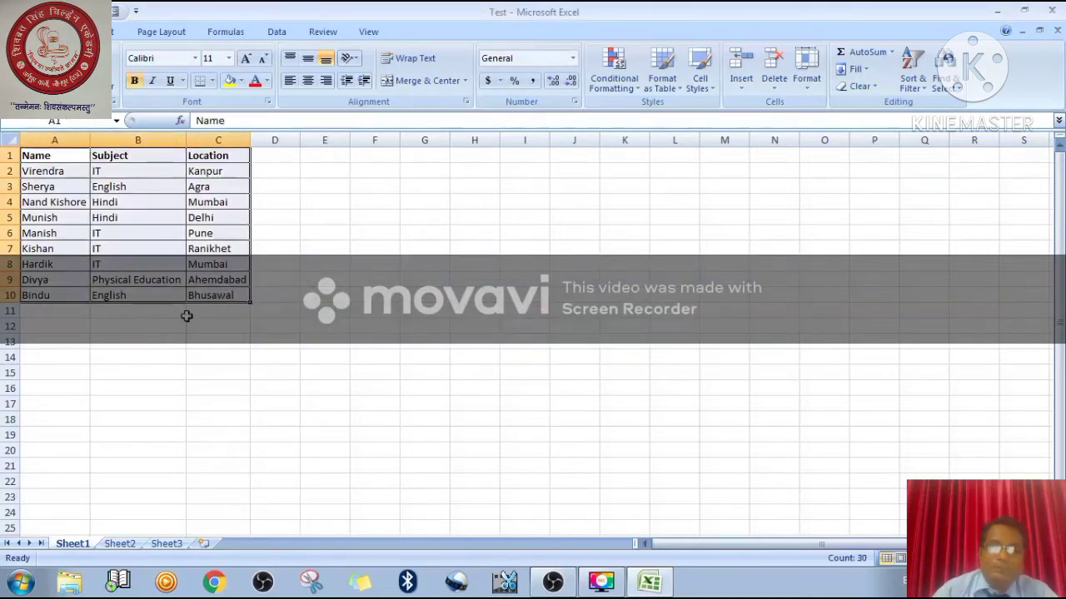
left_click(924, 94)
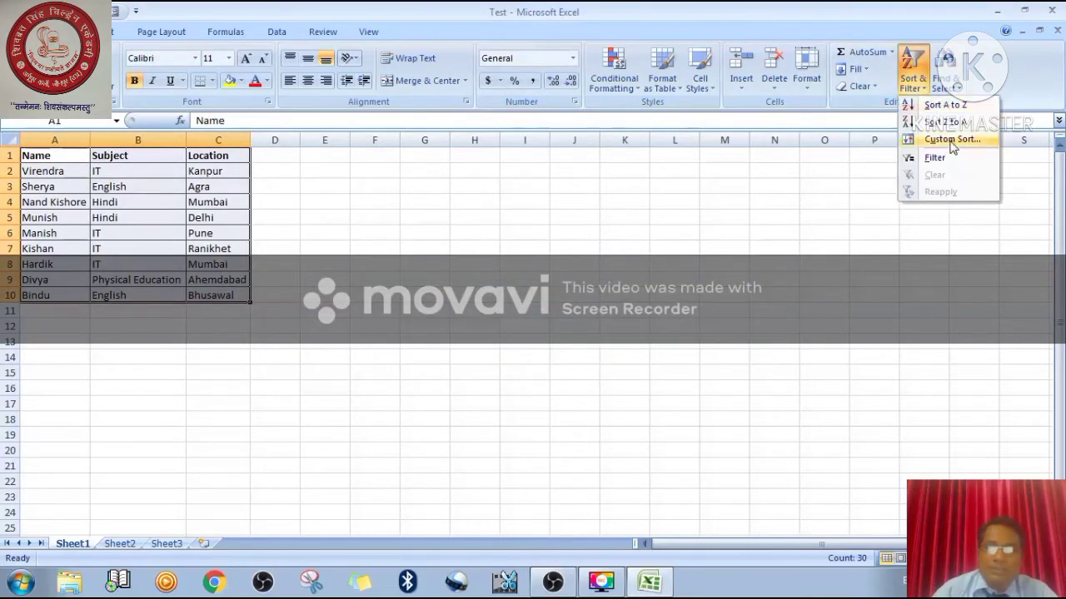
left_click(954, 142)
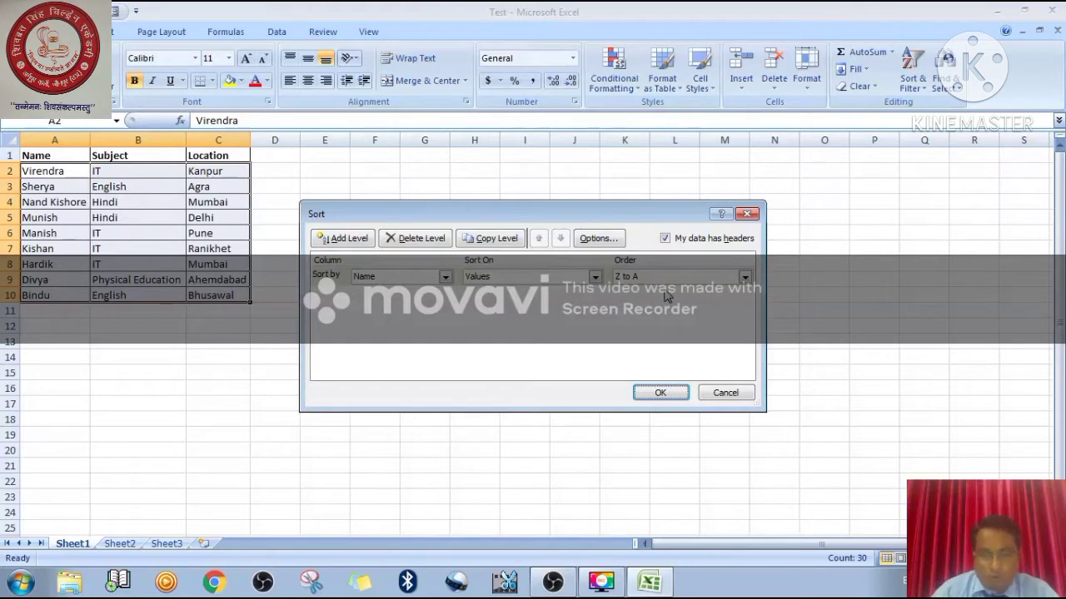
left_click(746, 215)
Step: Open the custom sort settings for the table A1:C10 and examine the available sort columns, sort criteria and orders
left_click(277, 32)
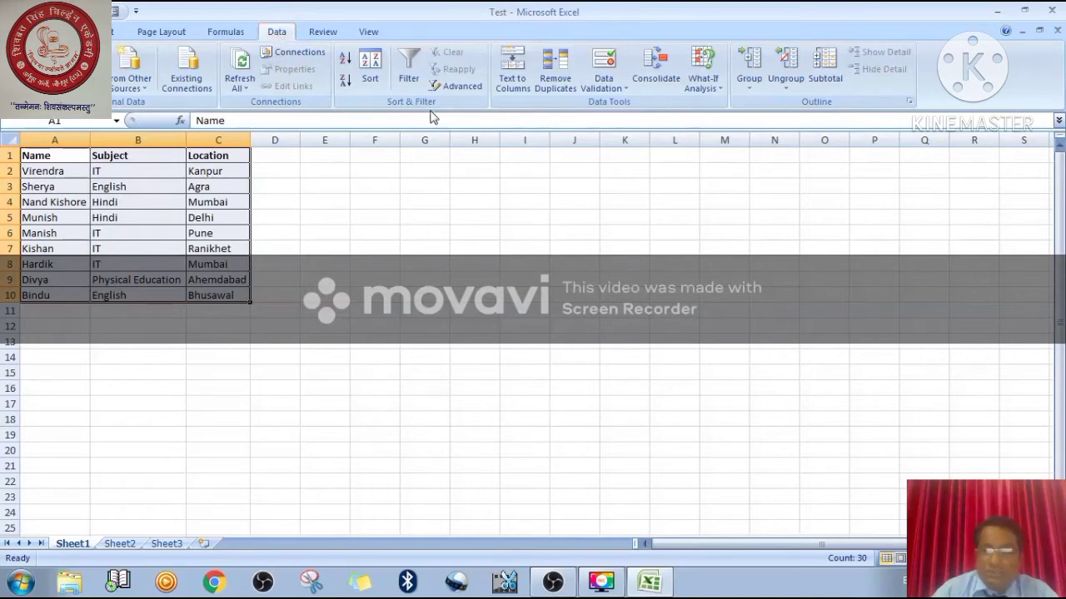
left_click(369, 73)
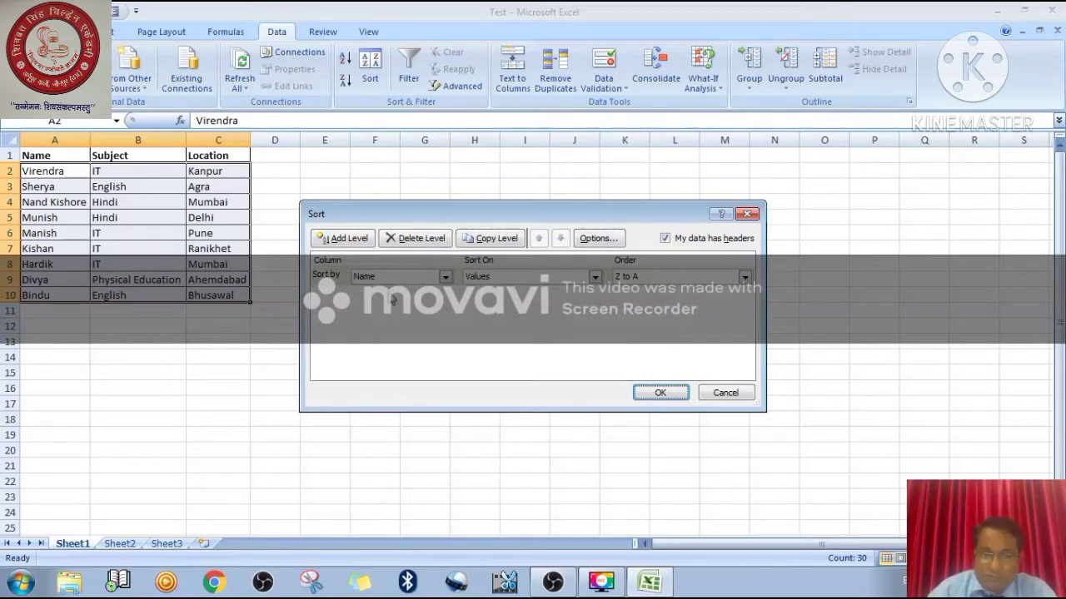
left_click(445, 277)
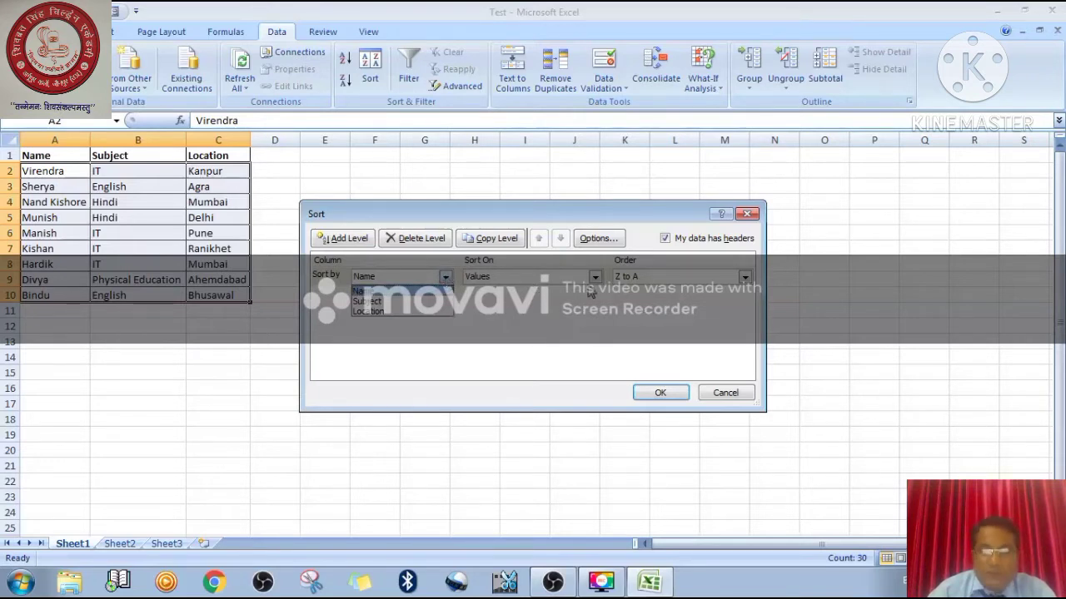
left_click(595, 278)
left_click(595, 279)
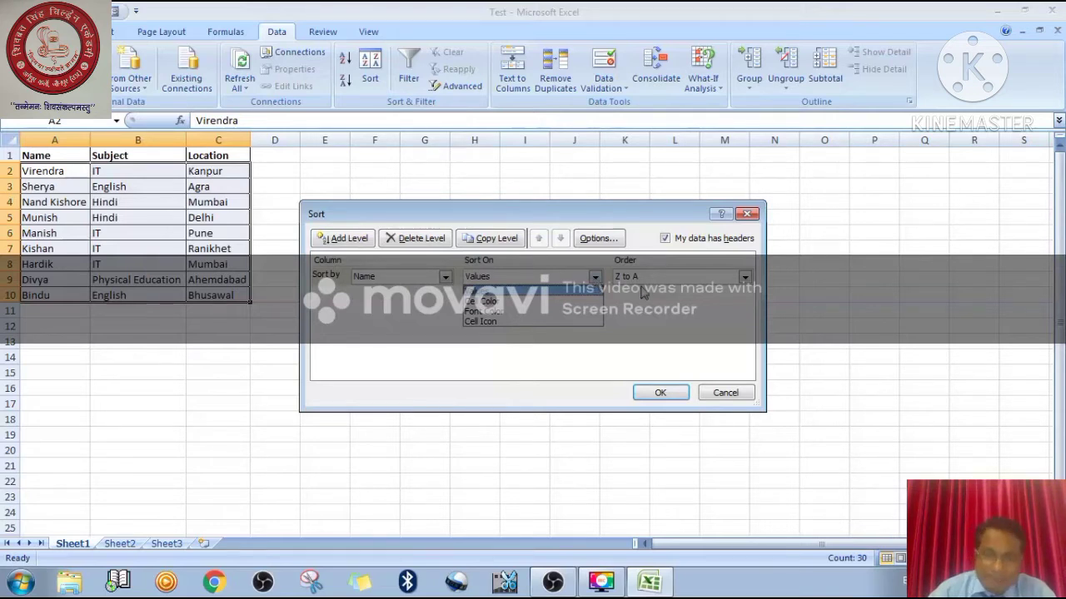
left_click(647, 289)
left_click(743, 278)
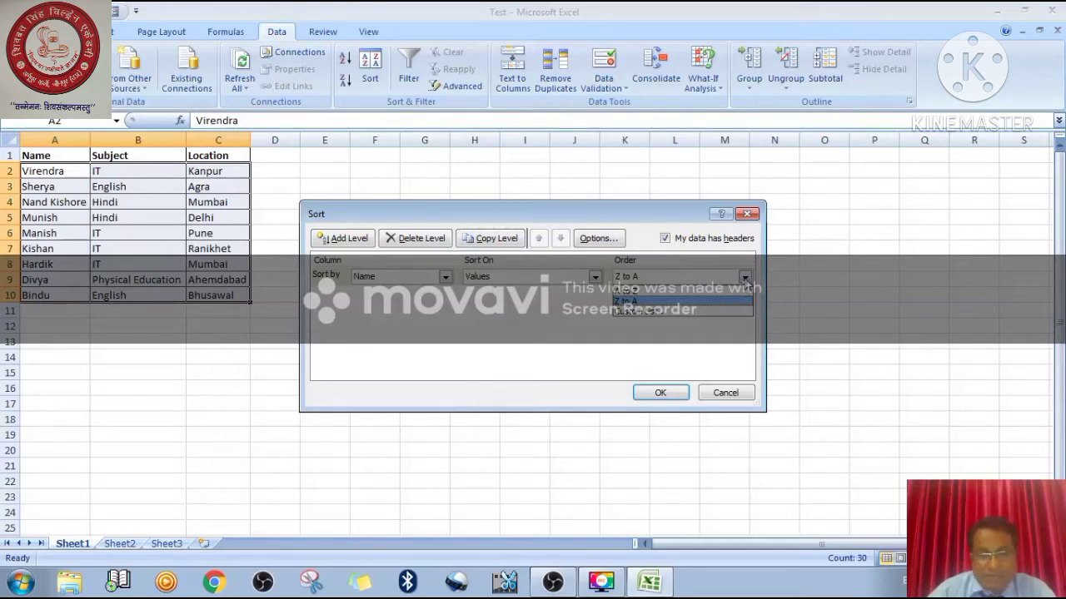
left_click(504, 316)
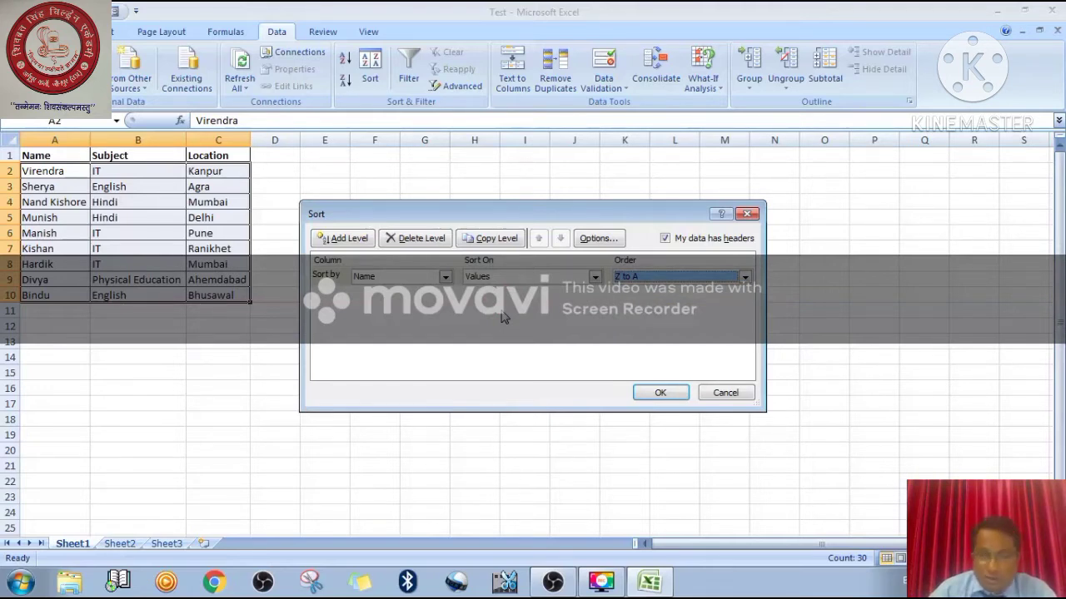
Step: Sort the table by the Location column's values from A to Z using the custom sort settings
left_click(446, 277)
left_click(402, 313)
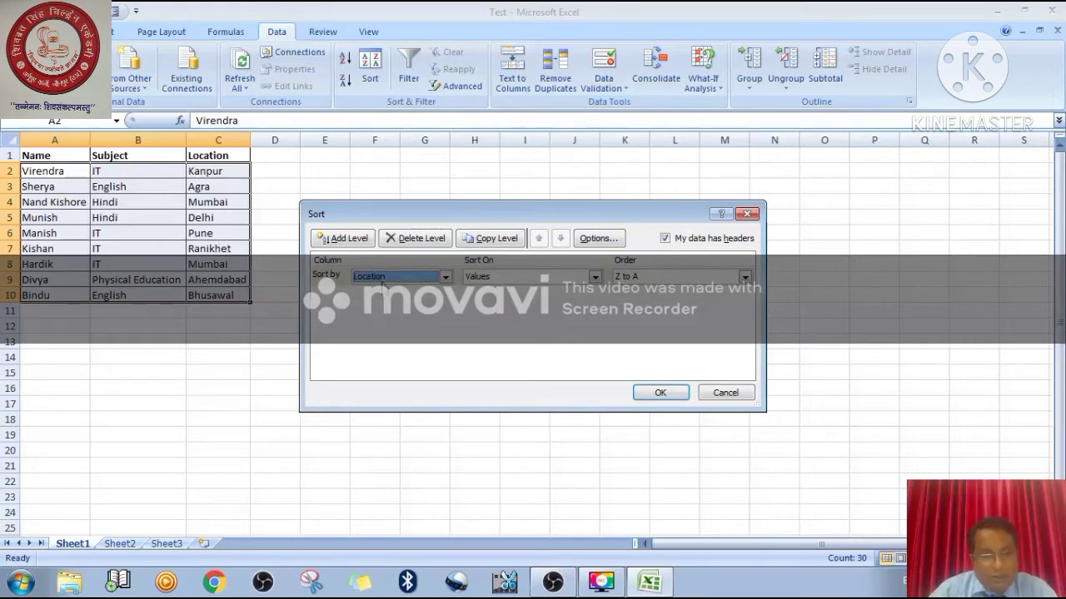
left_click(651, 277)
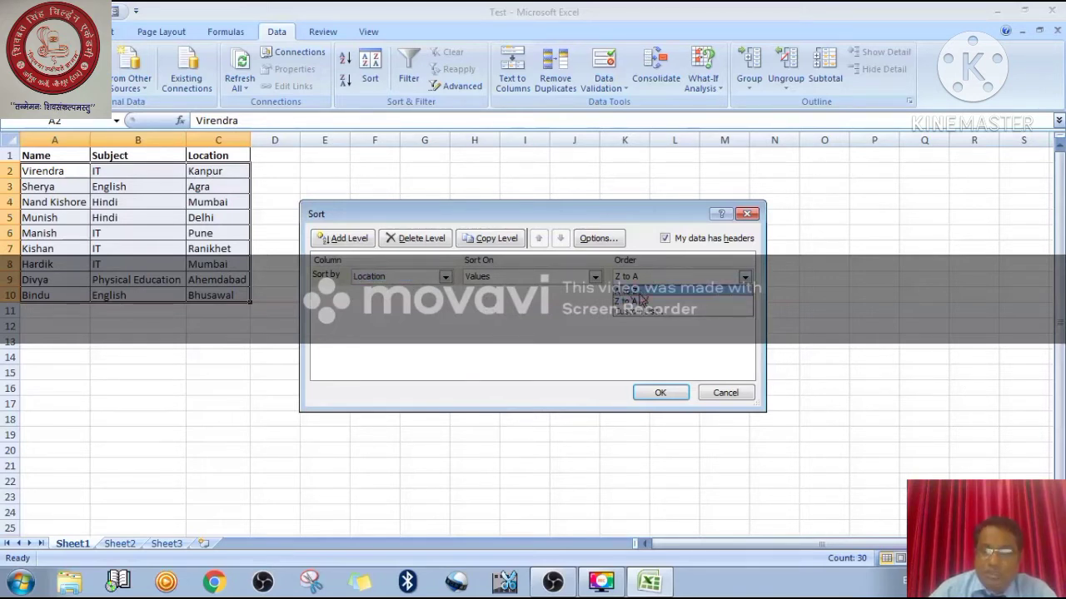
left_click(638, 290)
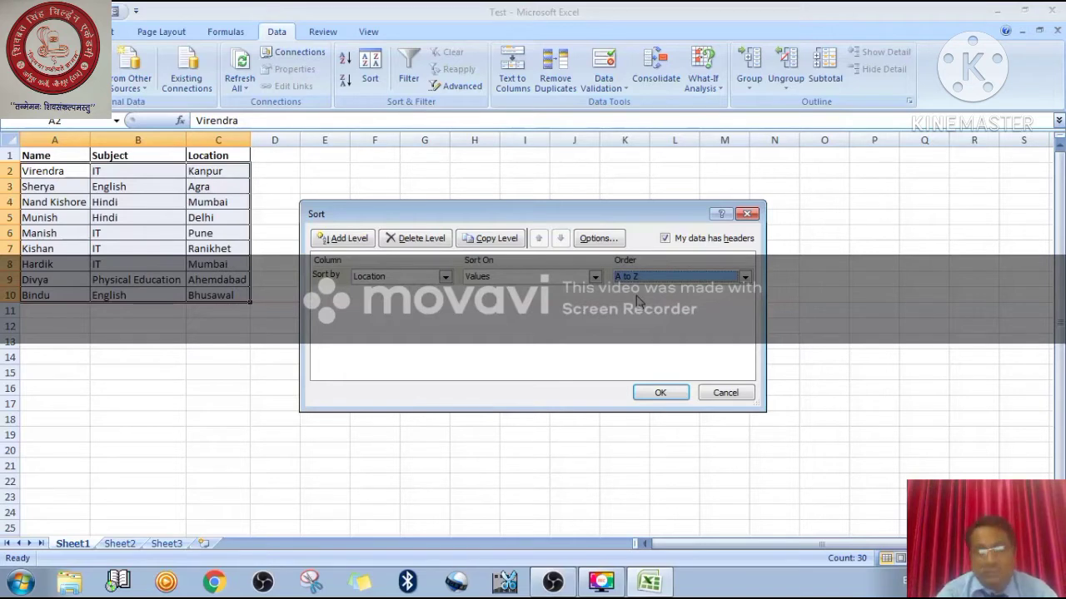
left_click(658, 397)
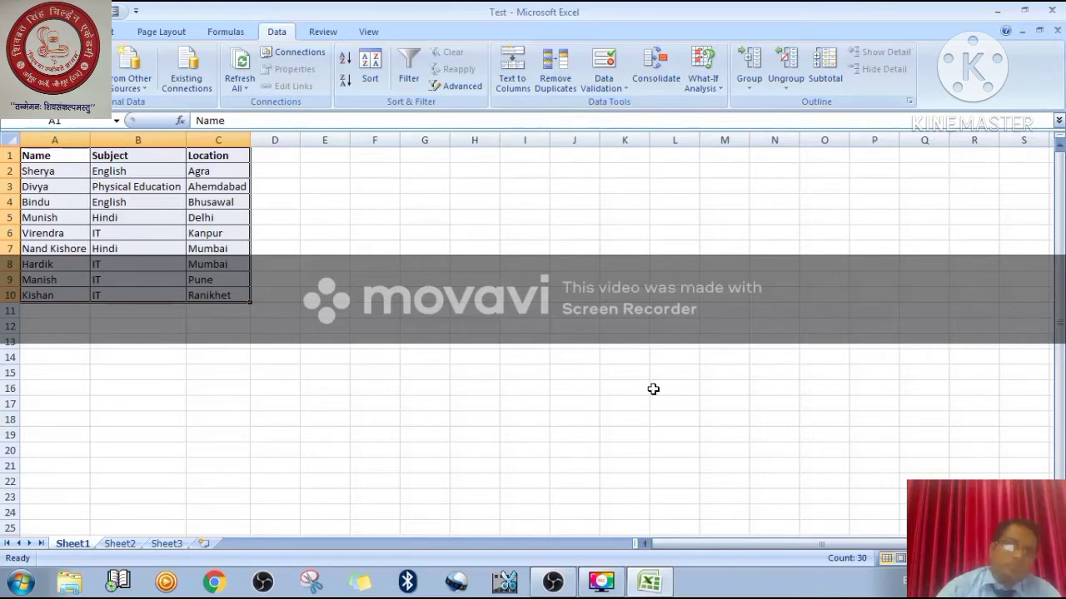
Step: Add a second custom sort level by Subject, in A to Z order, beneath the Location level and apply the sort
left_click(369, 73)
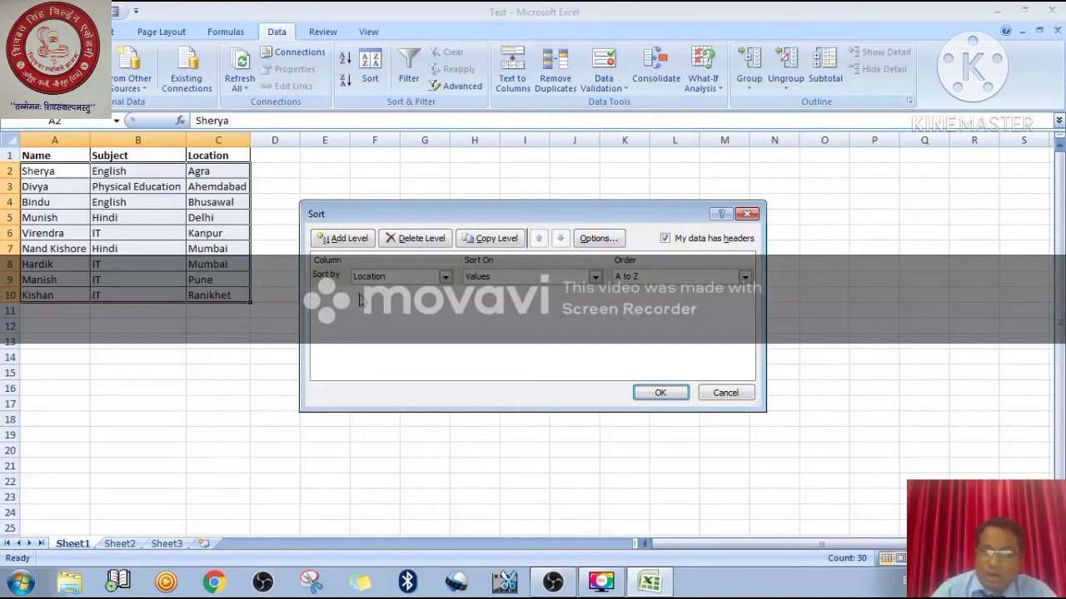
left_click(342, 240)
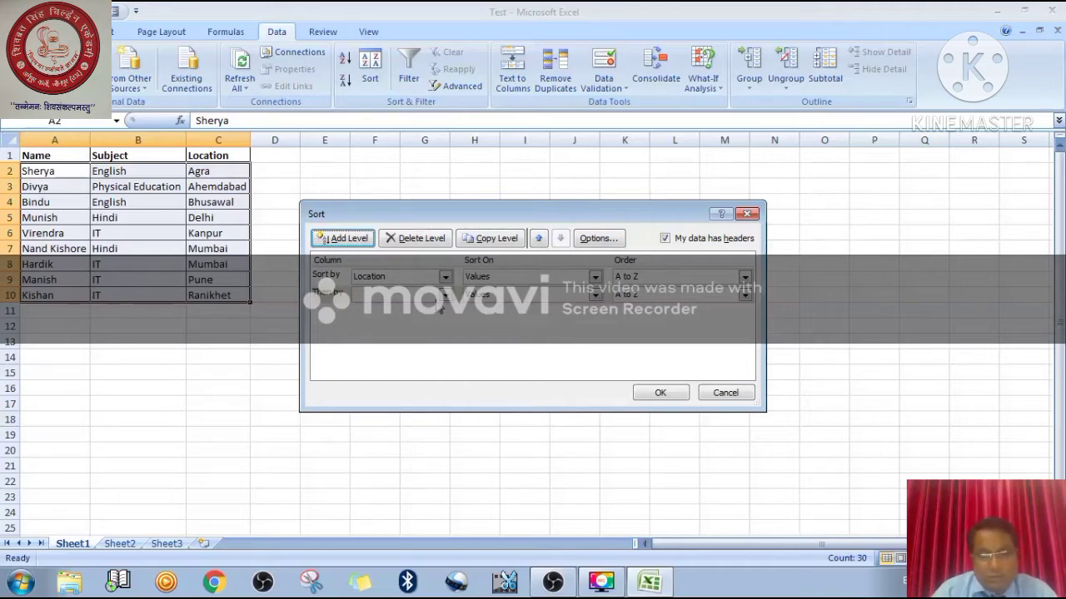
left_click(446, 295)
left_click(416, 317)
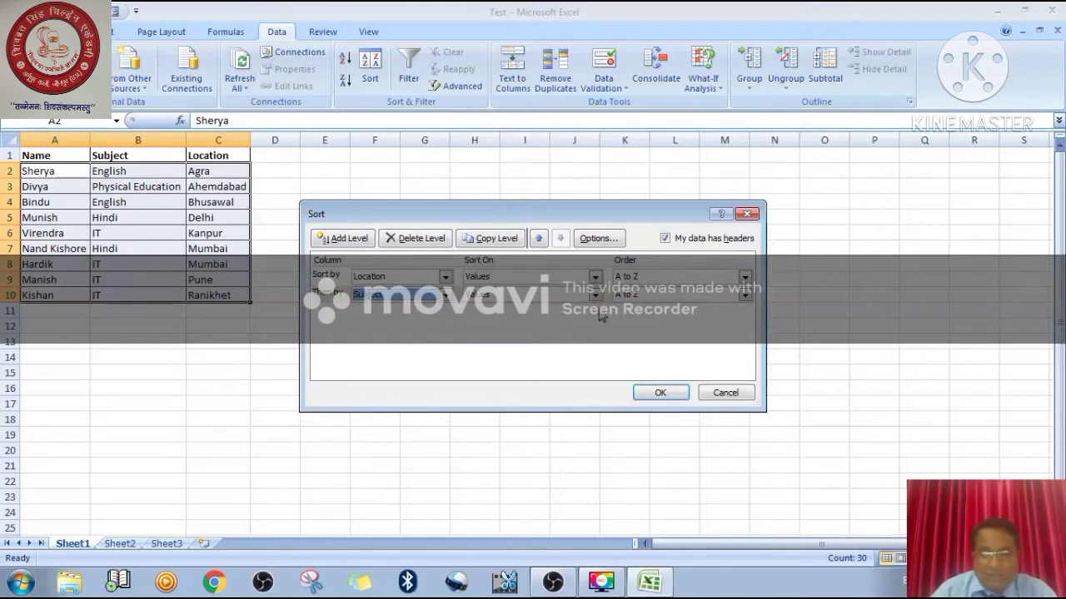
left_click(663, 395)
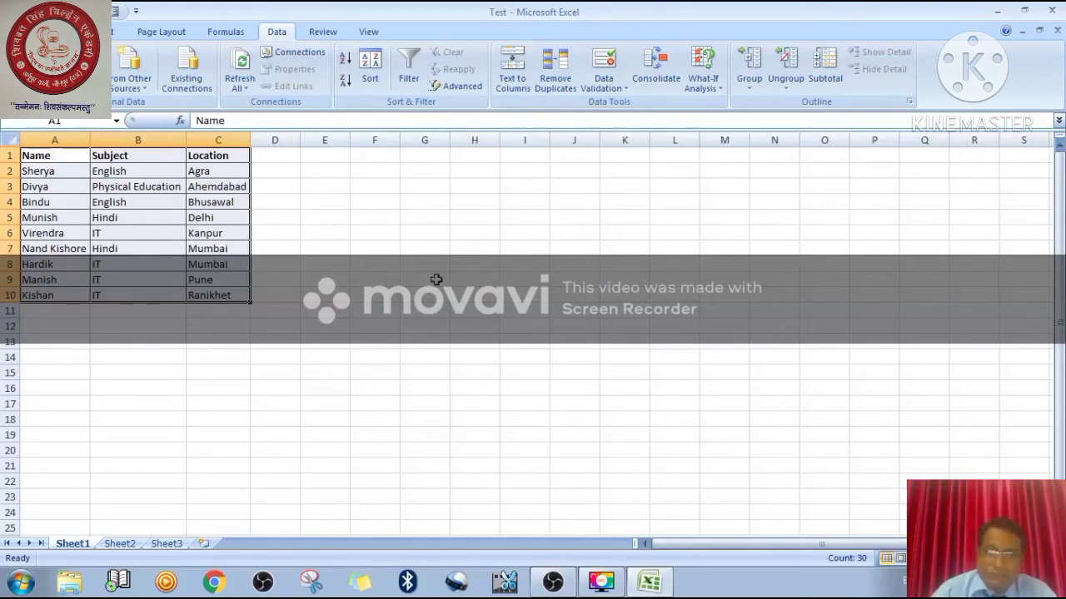
Step: Change the order of the Subject sort level to Z to A and apply the sort
left_click(375, 81)
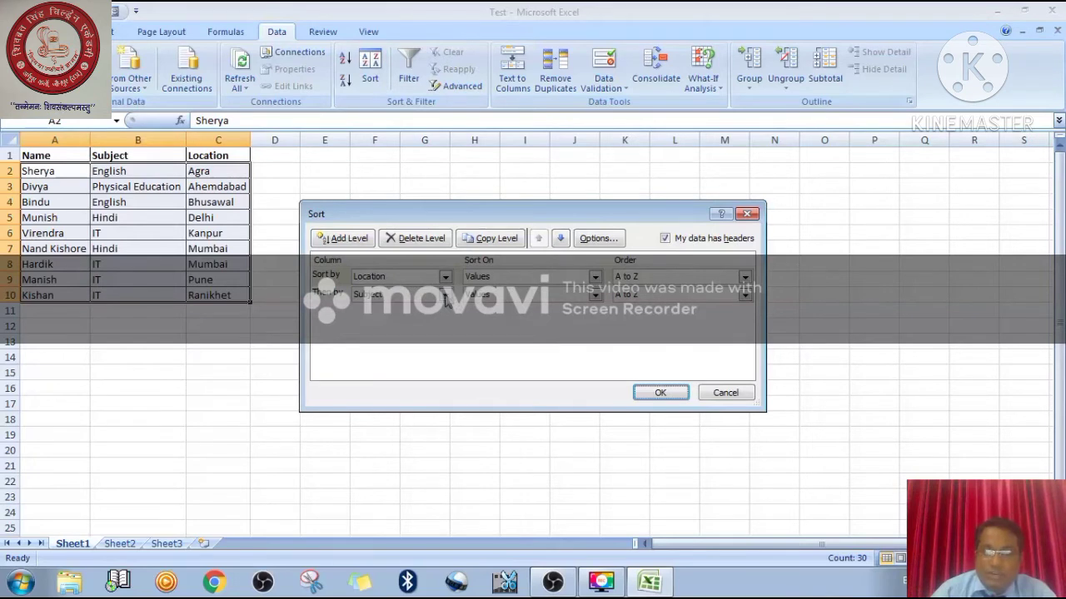
left_click(635, 297)
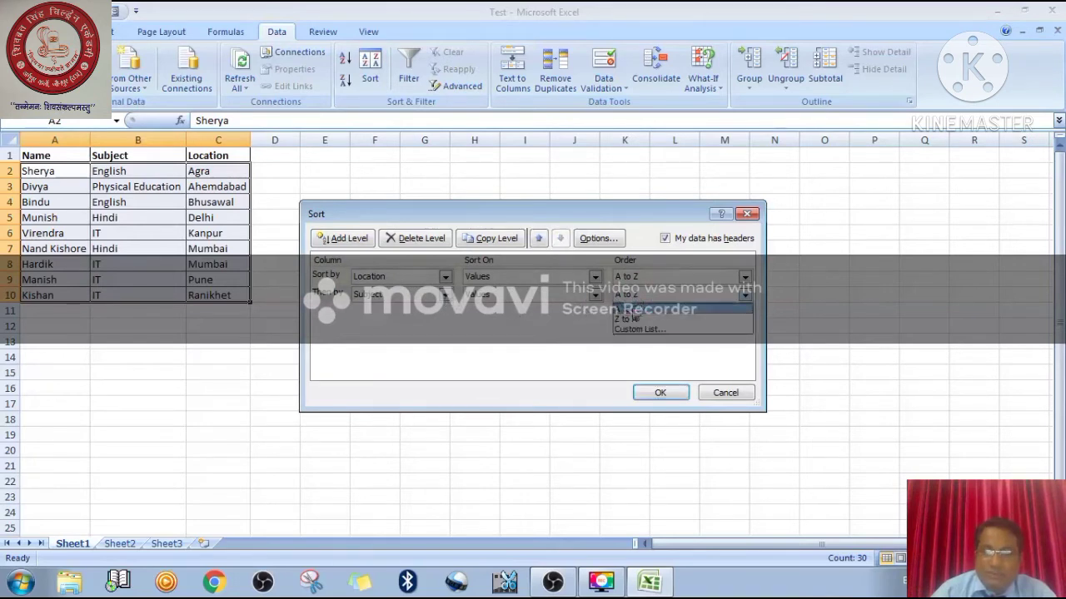
left_click(627, 319)
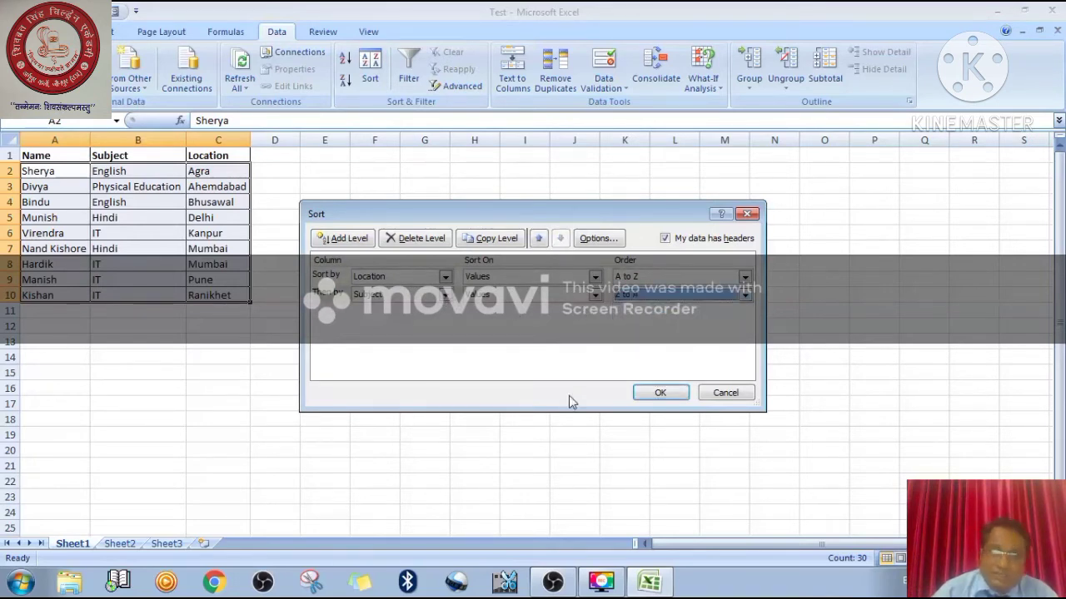
left_click(660, 393)
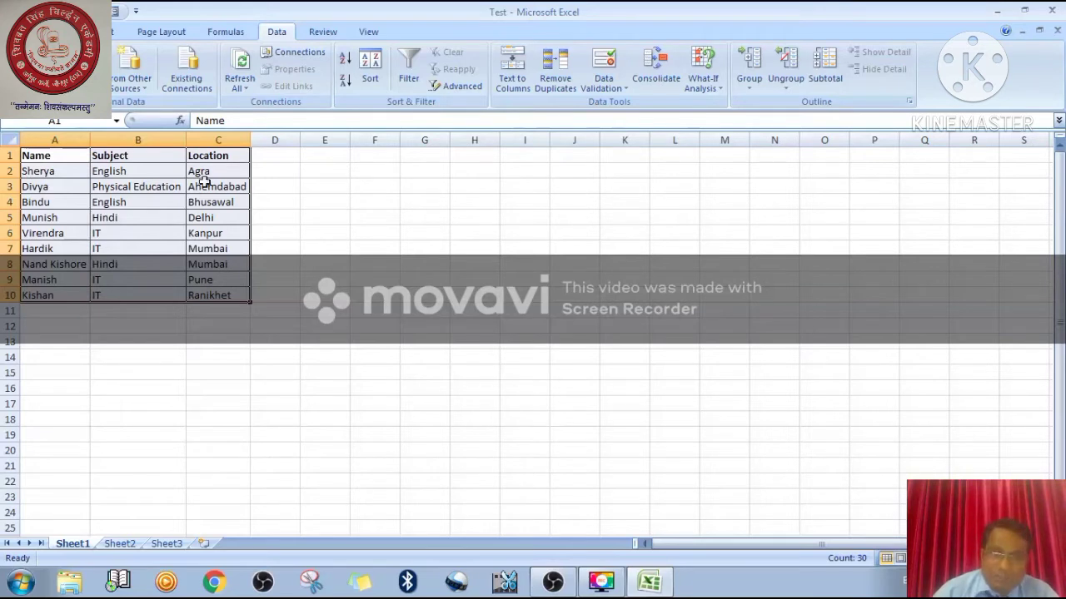
Step: Delete the Location sort level and set the remaining level to sort by Name from A to Z
left_click(370, 80)
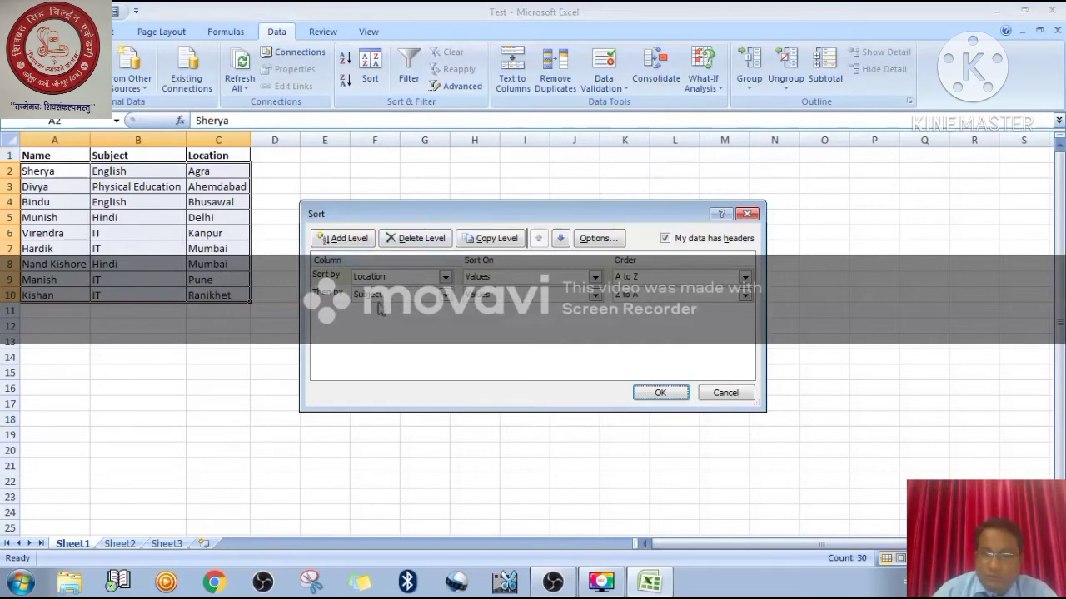
left_click(417, 239)
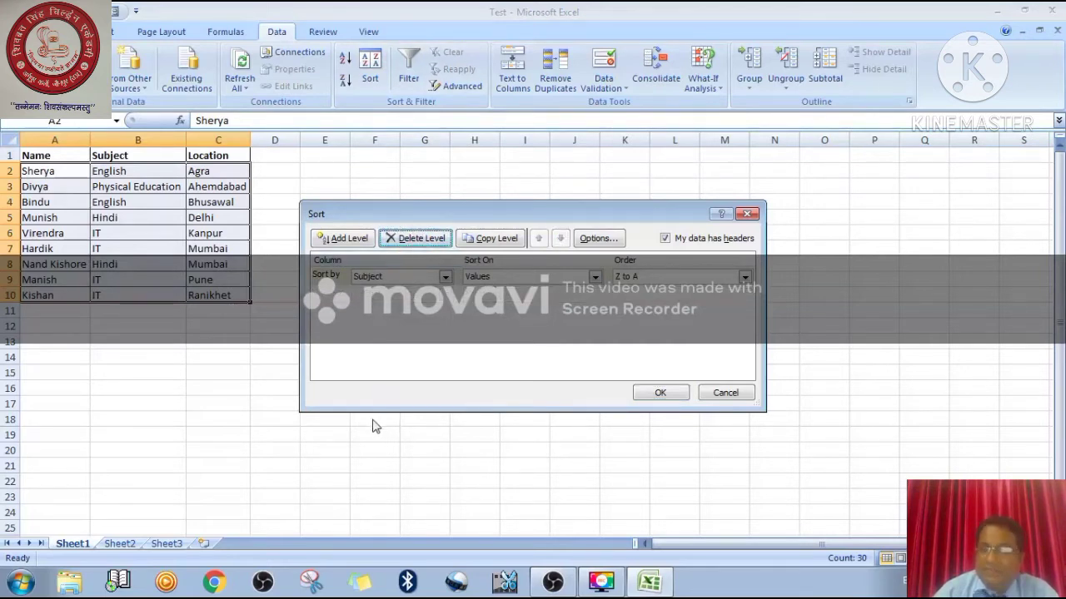
left_click(445, 276)
left_click(392, 288)
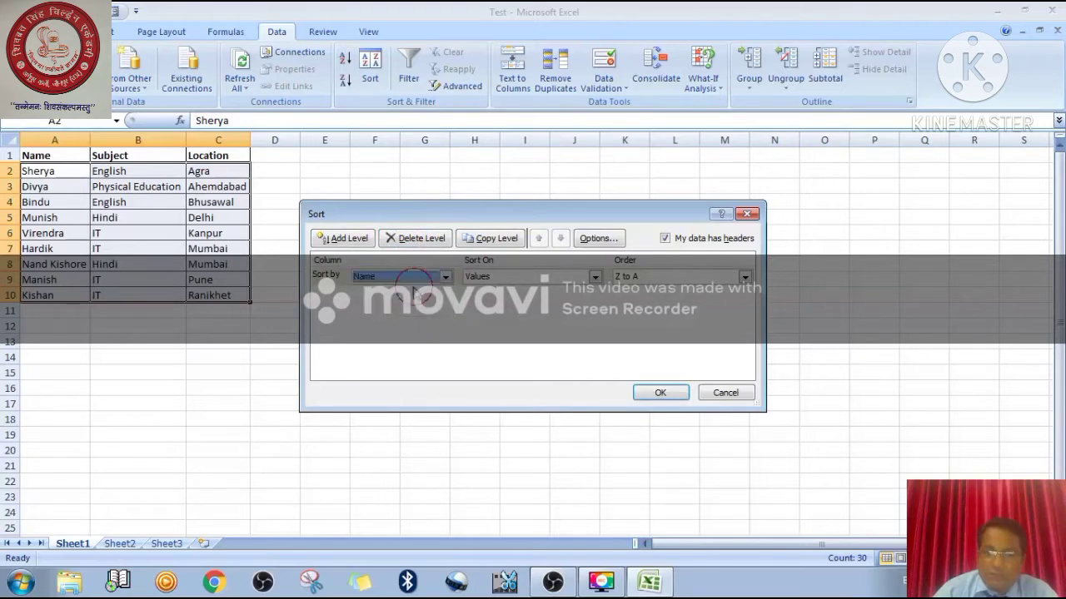
left_click(626, 277)
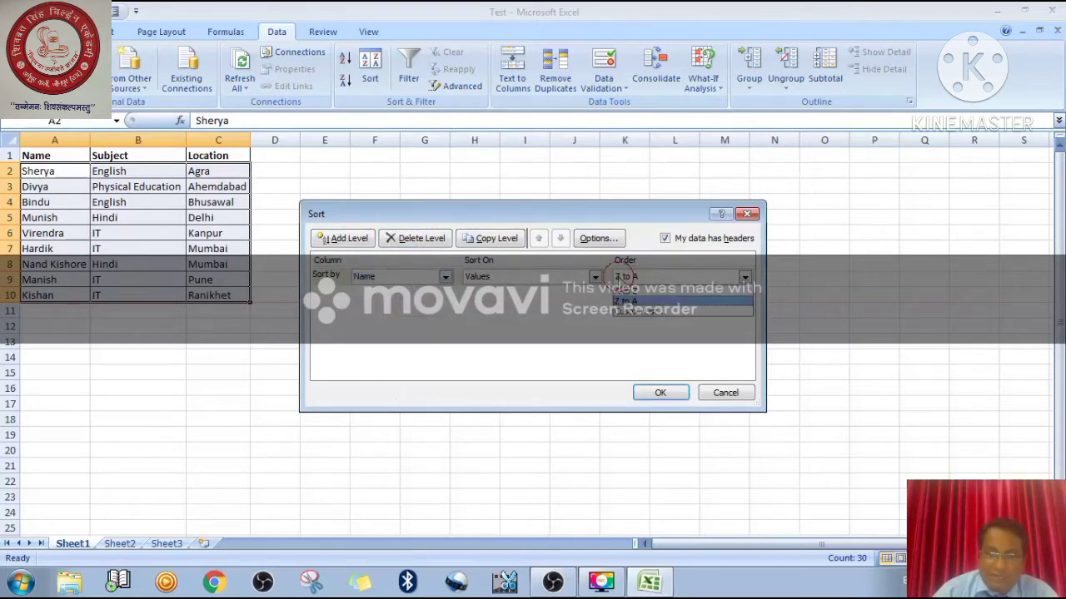
left_click(626, 300)
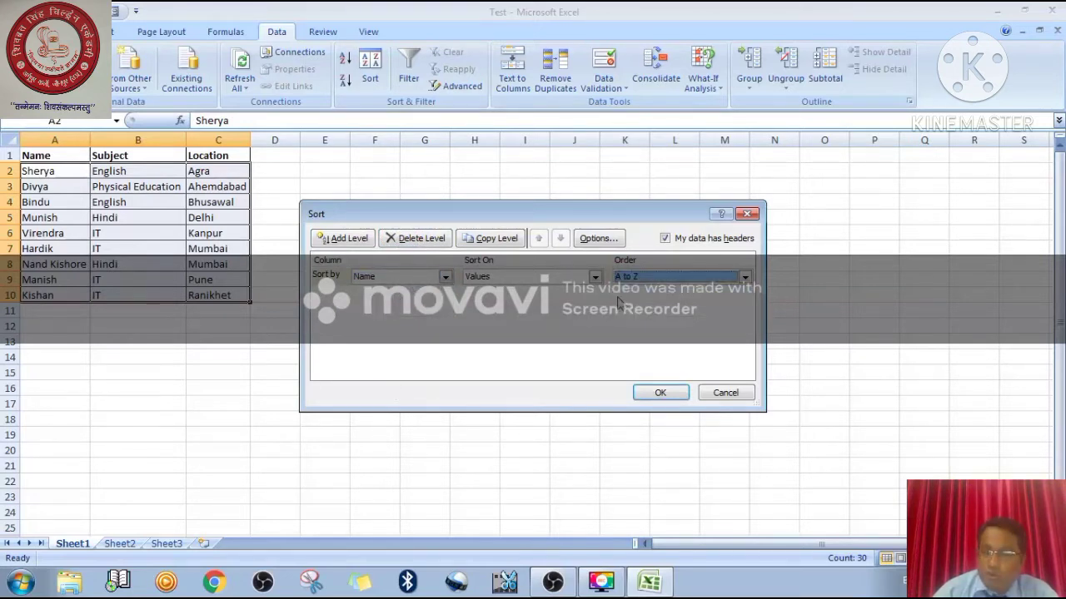
Step: Add a second sort level by Location in Z to A order beneath the Name level and apply the sort
left_click(348, 239)
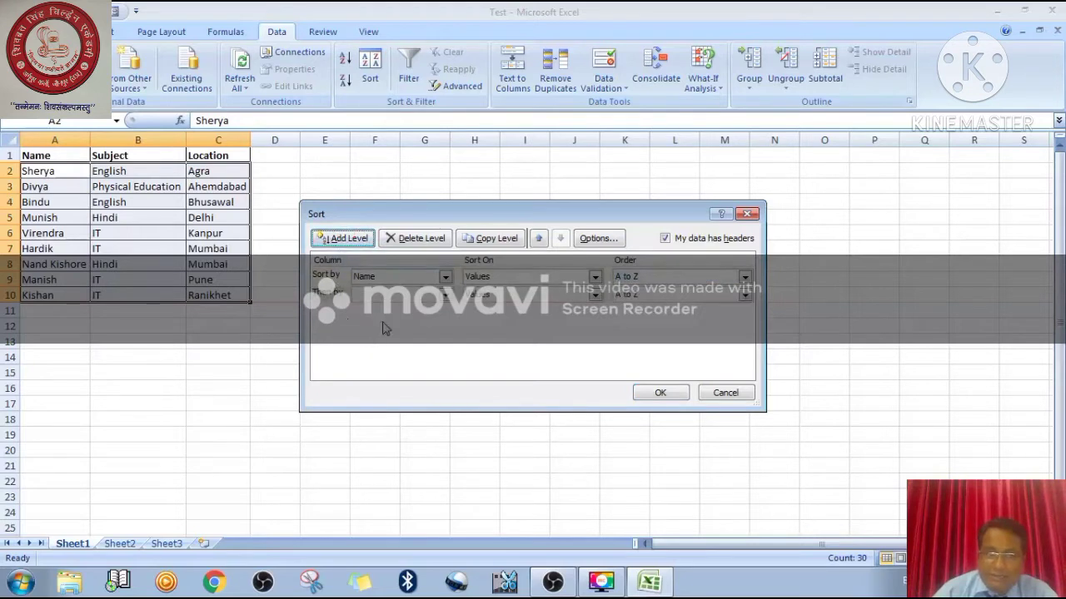
left_click(444, 294)
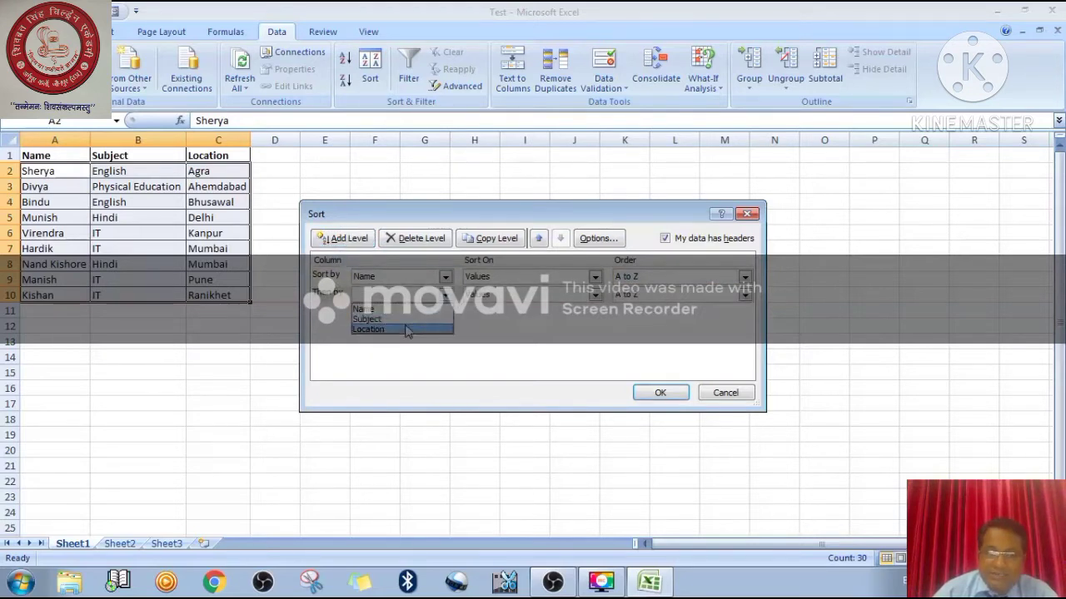
left_click(402, 329)
left_click(631, 295)
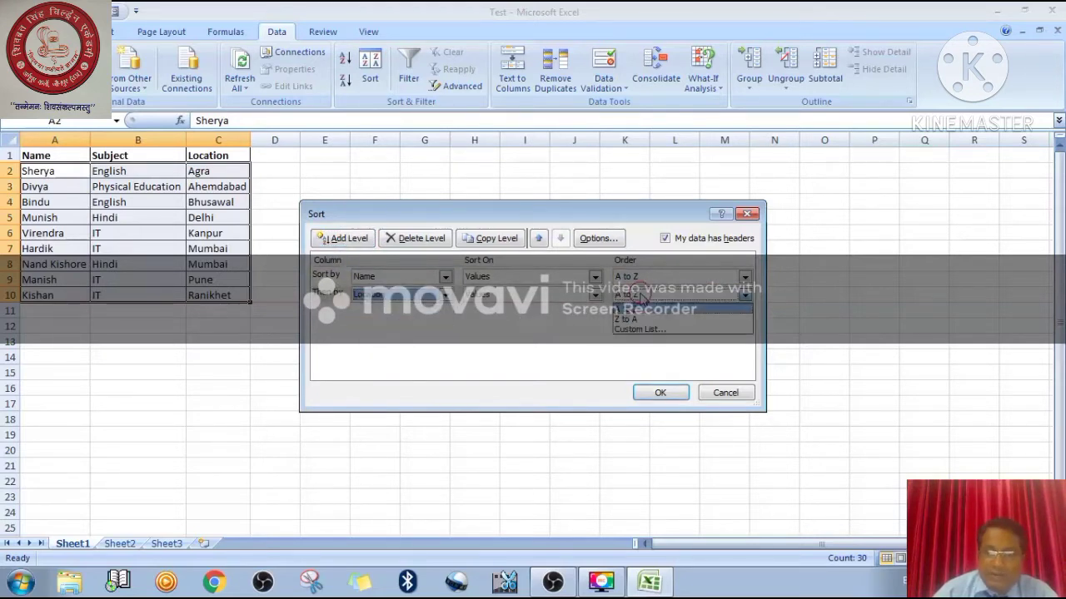
left_click(632, 319)
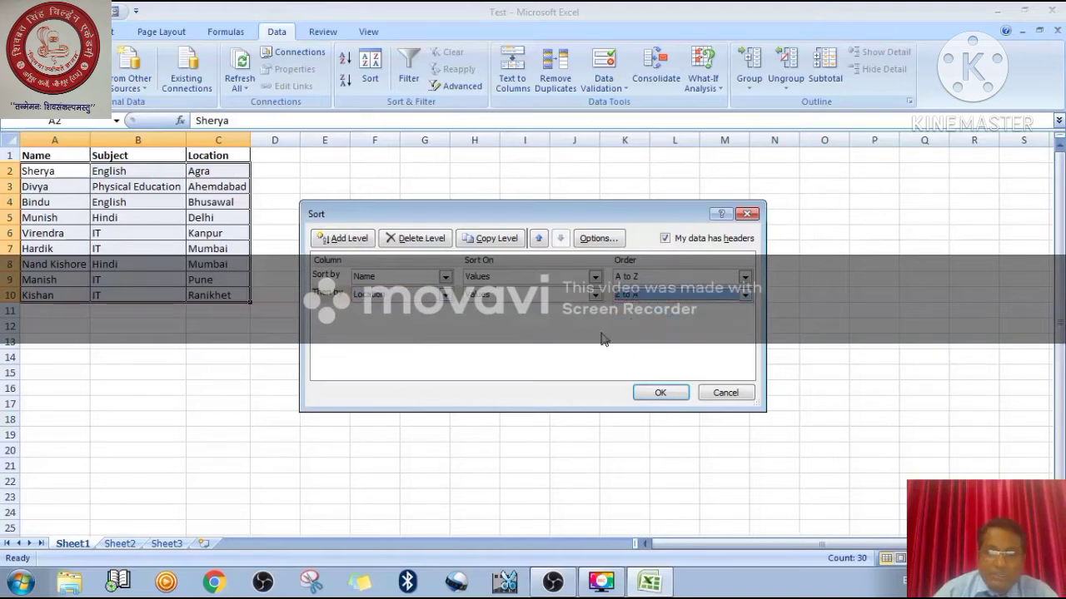
left_click(659, 393)
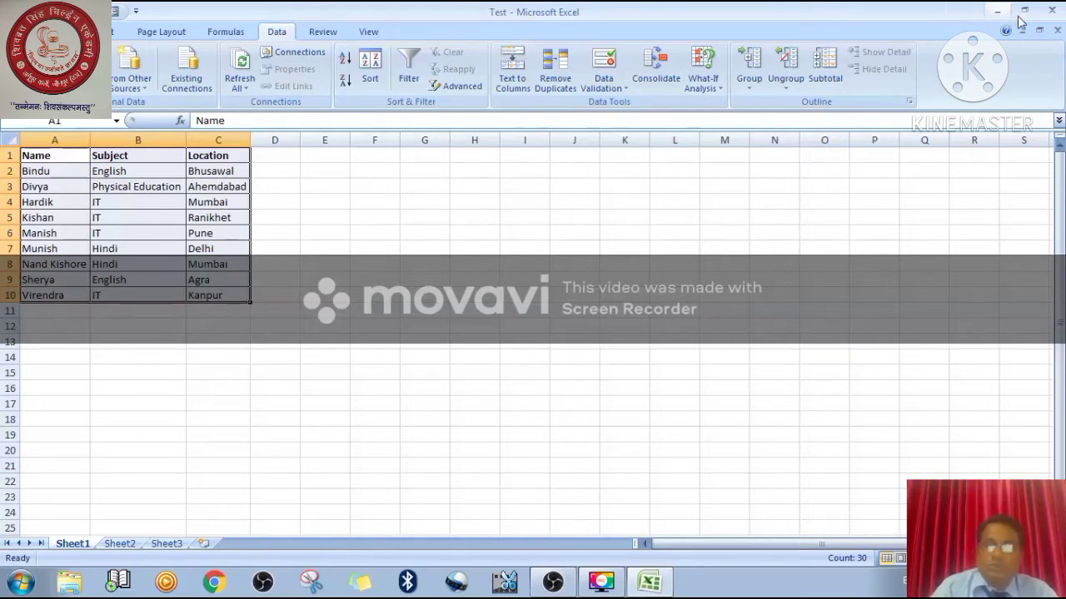
Step: Close the Test workbook without saving its changes and reopen it from the desktop
left_click(1051, 9)
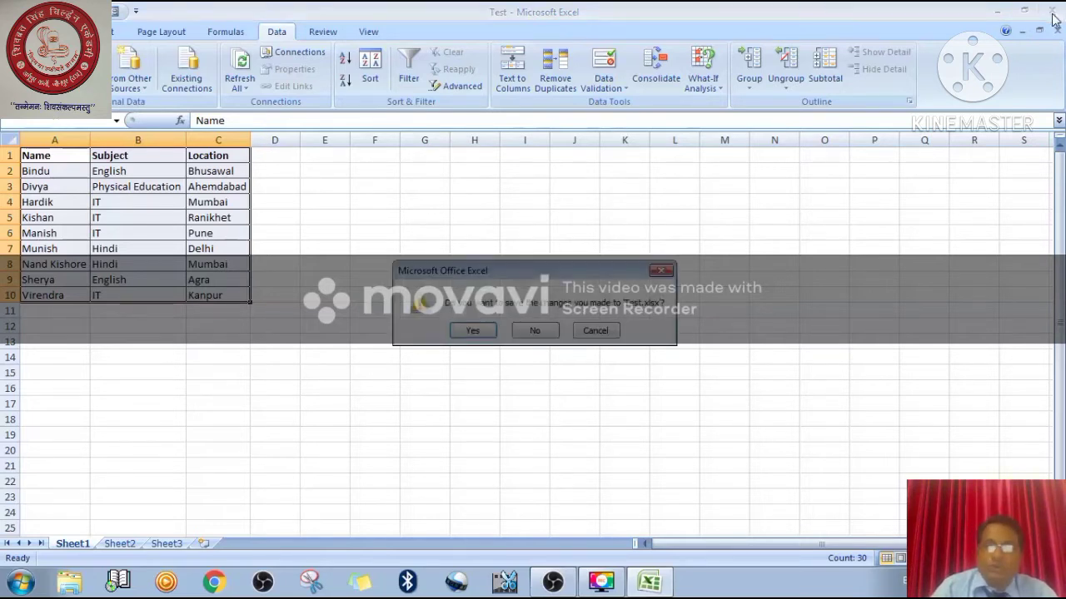
left_click(553, 331)
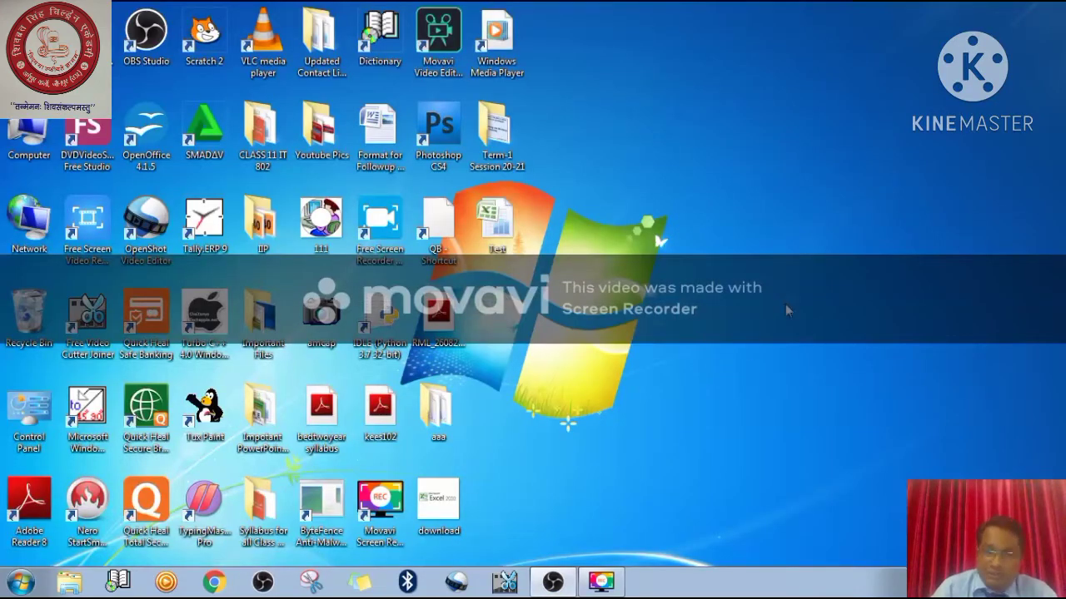
double_click(502, 227)
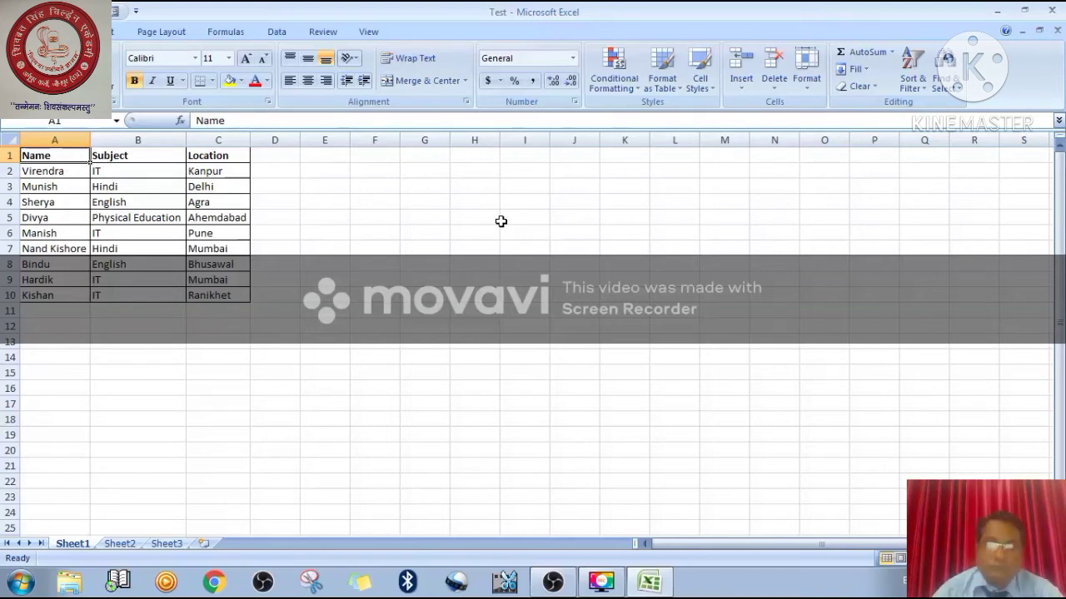
Step: Select the whole table A1:C10 and turn on filtering for its header row
left_click(143, 214)
left_click_drag(83, 155, 197, 301)
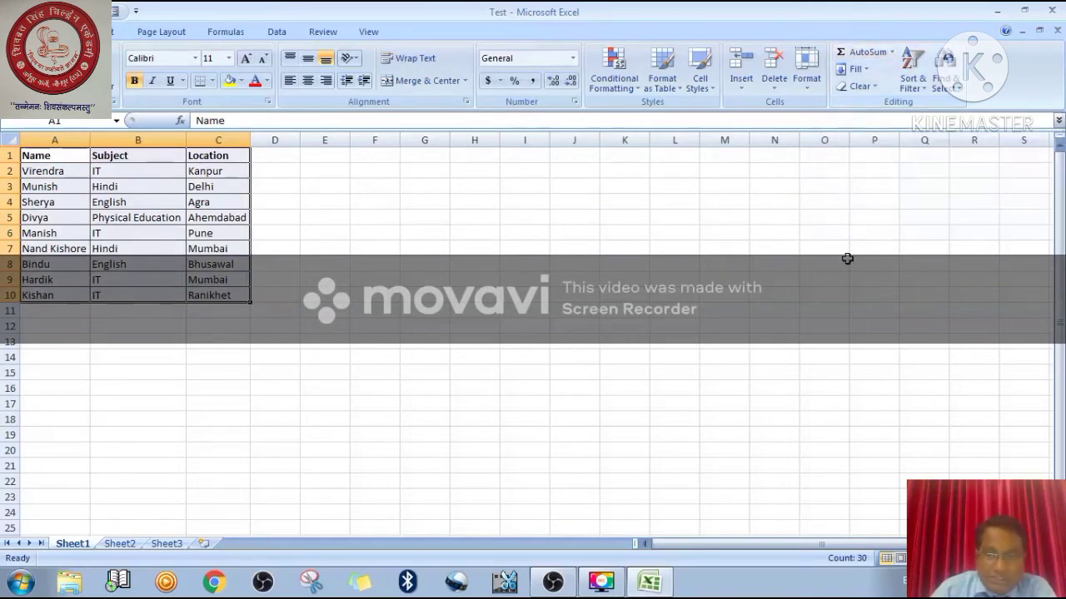
left_click(279, 31)
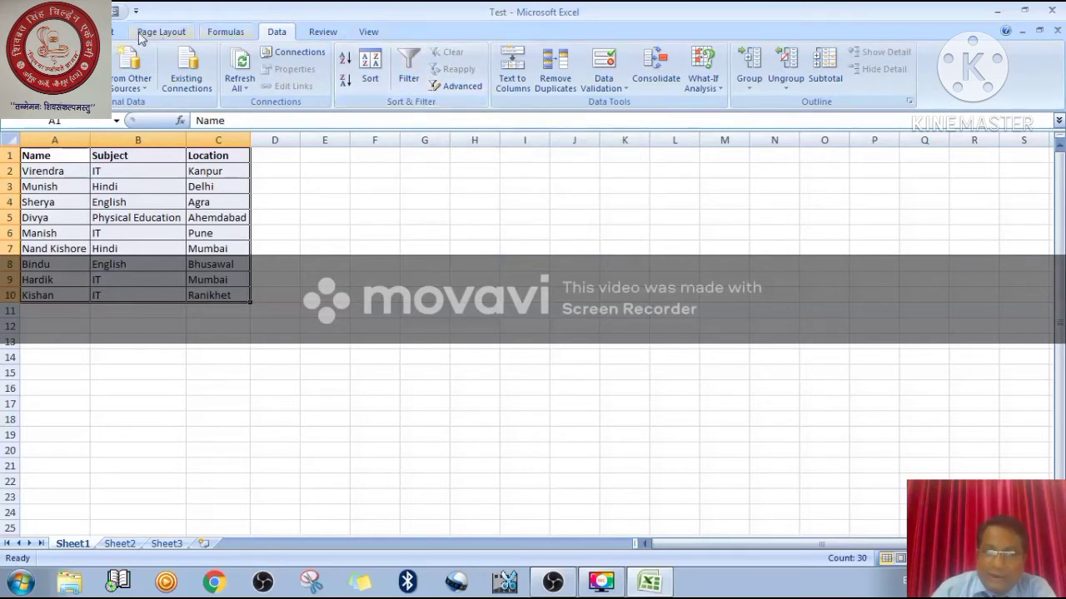
left_click(60, 32)
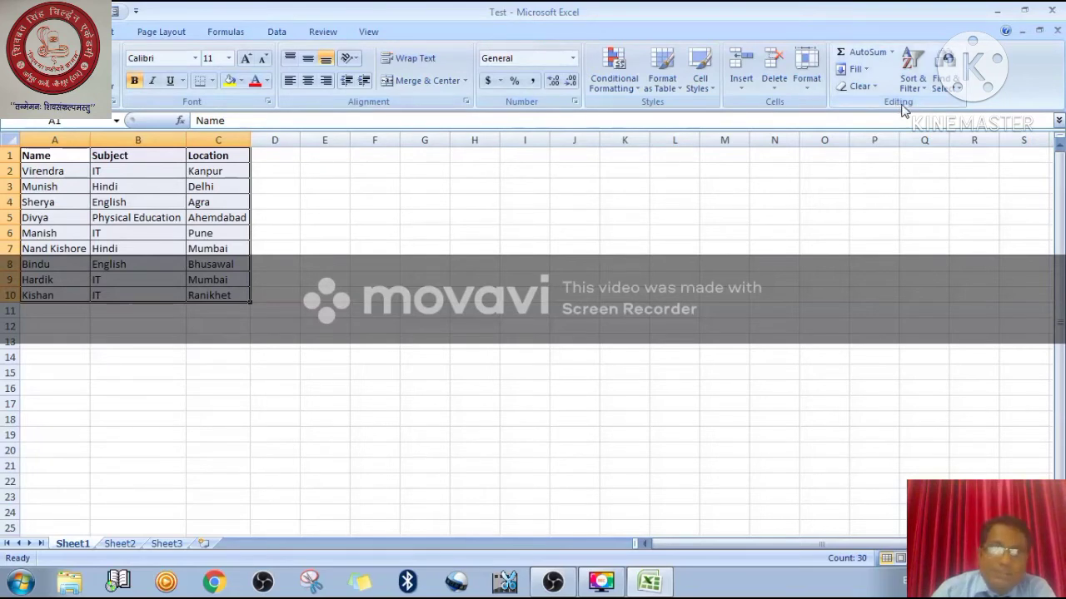
left_click(925, 88)
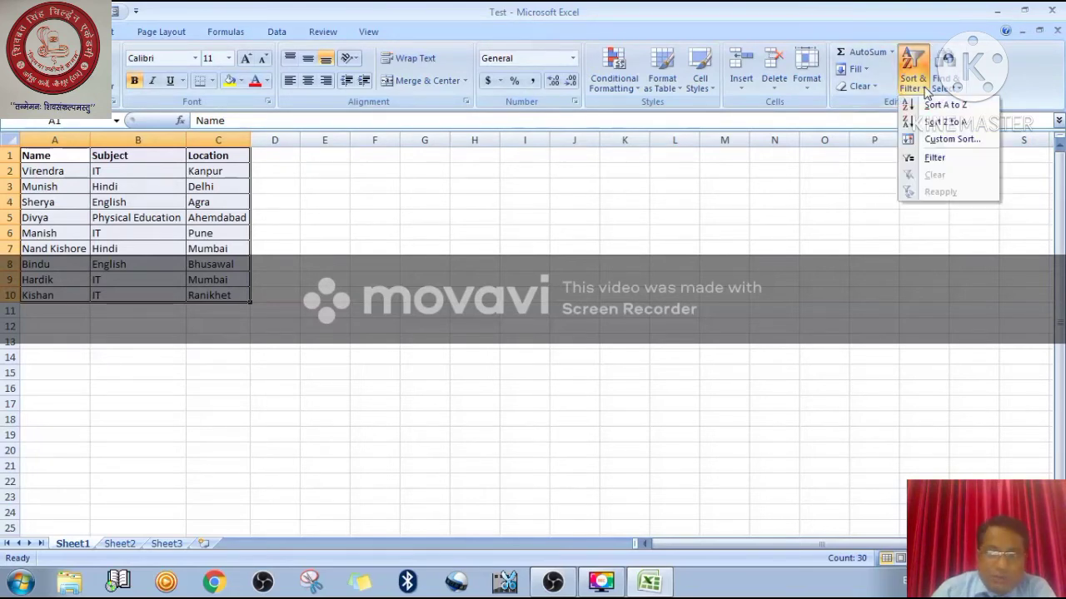
left_click(937, 158)
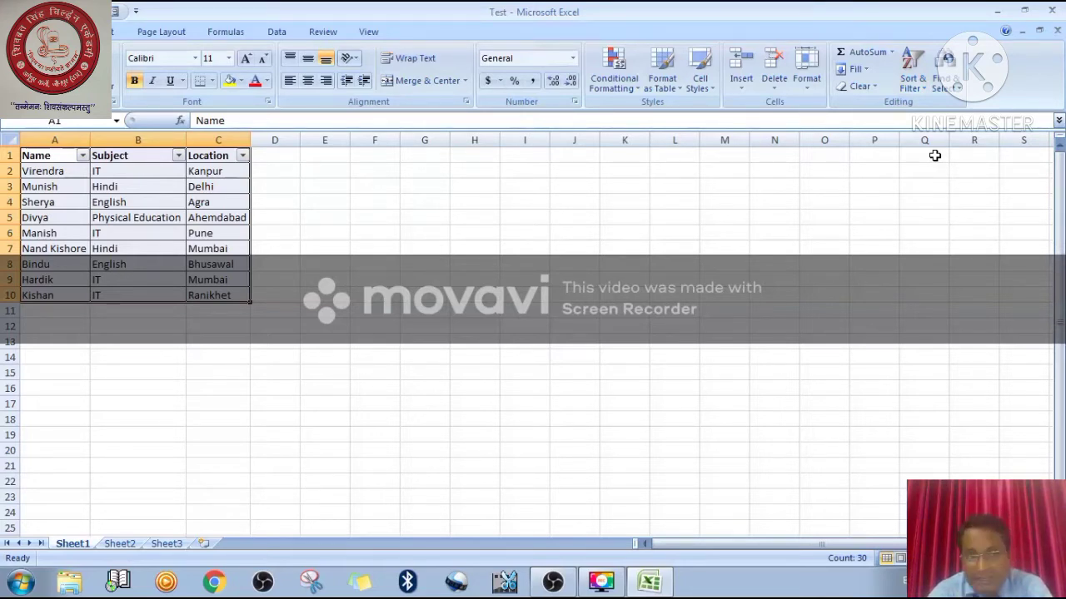
Step: Filter the Location column to show only the Mumbai rows
left_click(242, 156)
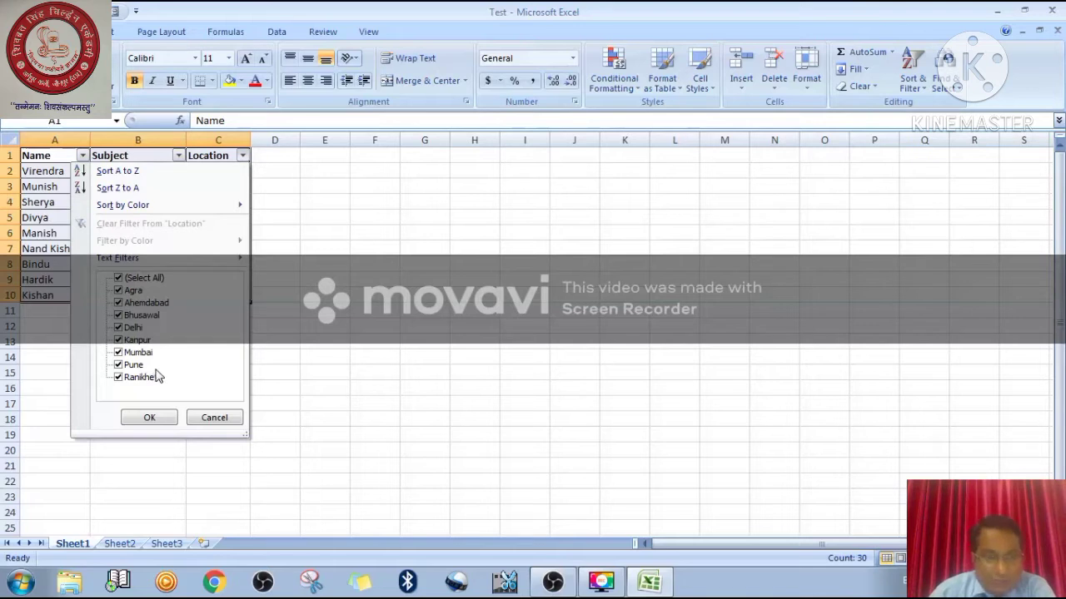
left_click(119, 279)
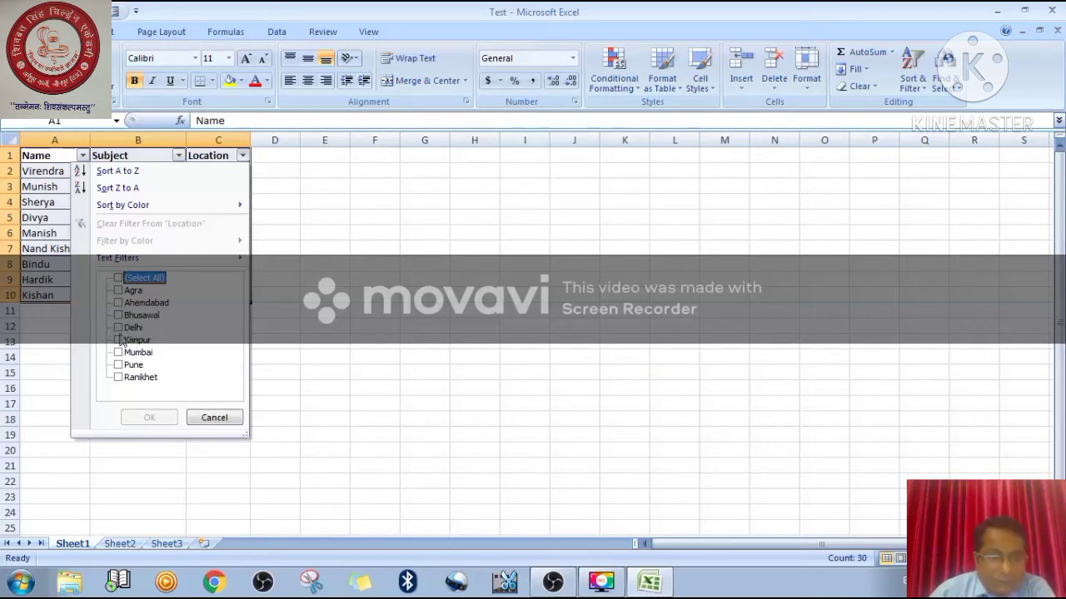
left_click(119, 353)
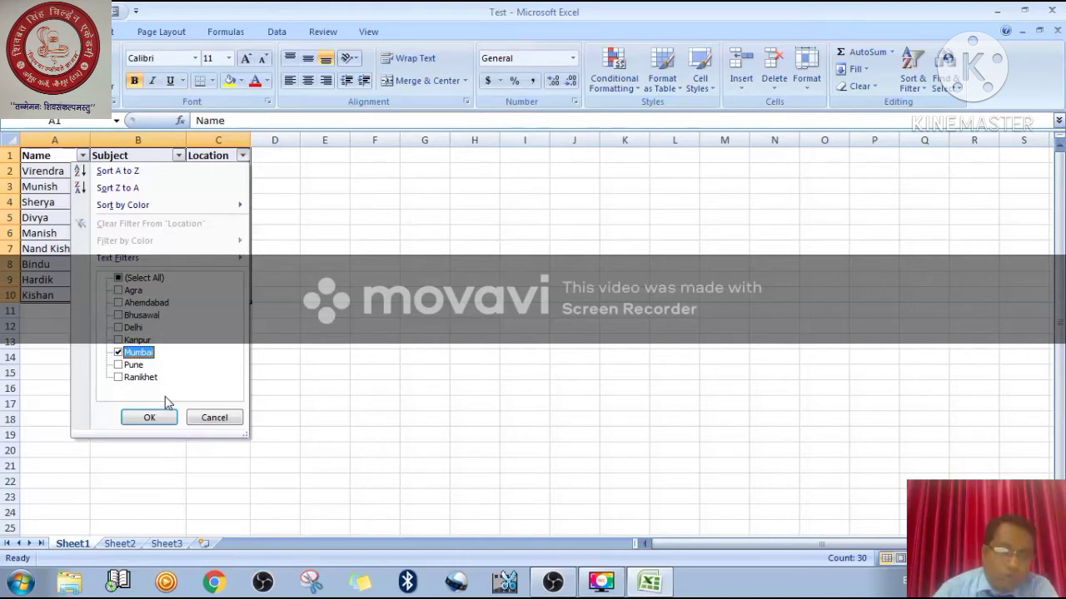
left_click(148, 419)
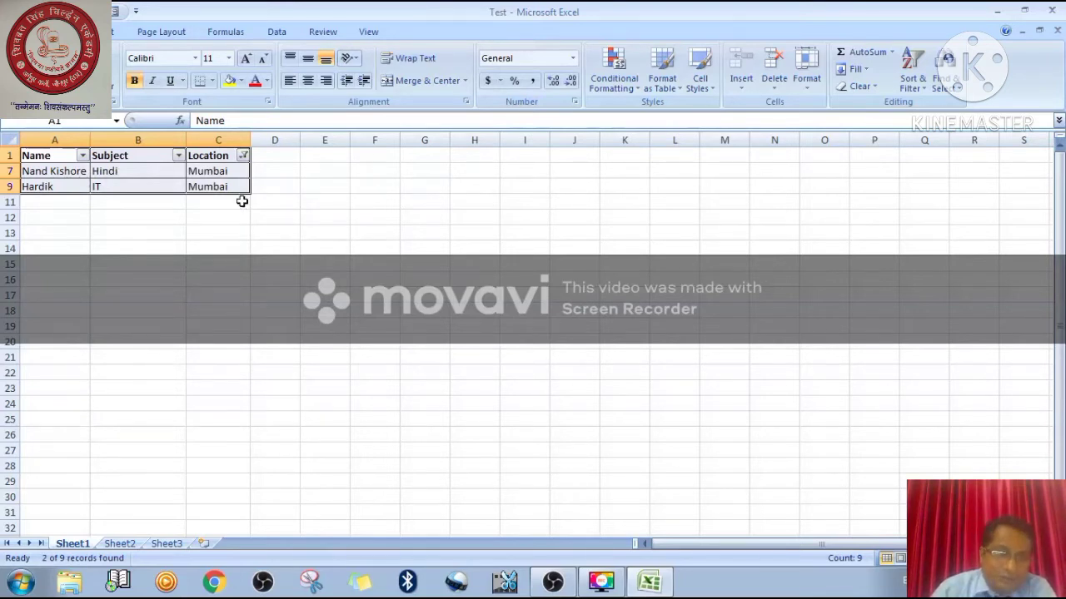
Step: Reselect all locations in the Location column's filter and apply it
left_click(243, 156)
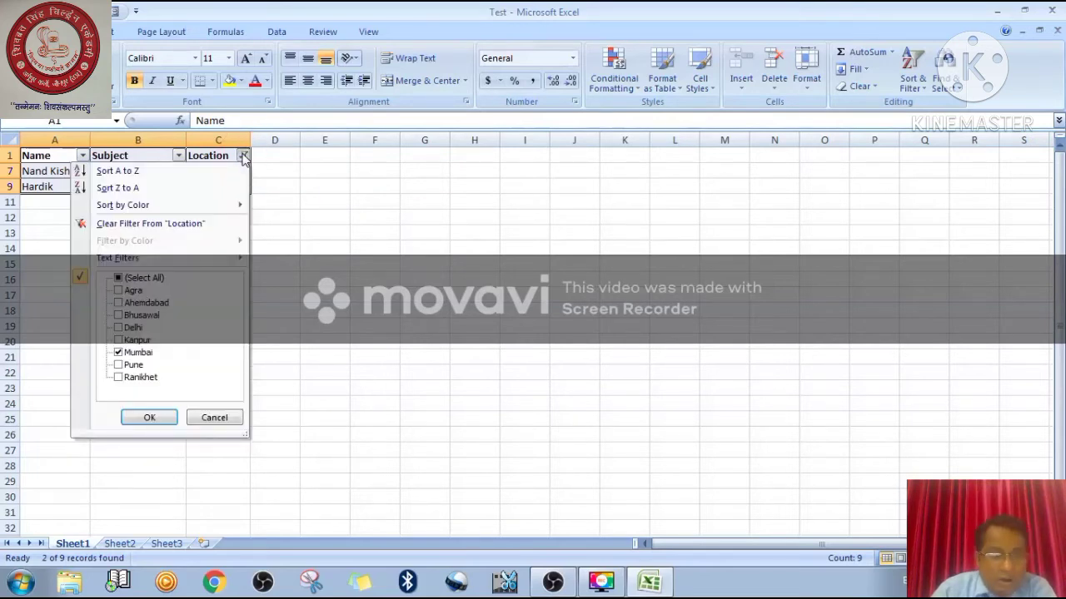
left_click(122, 279)
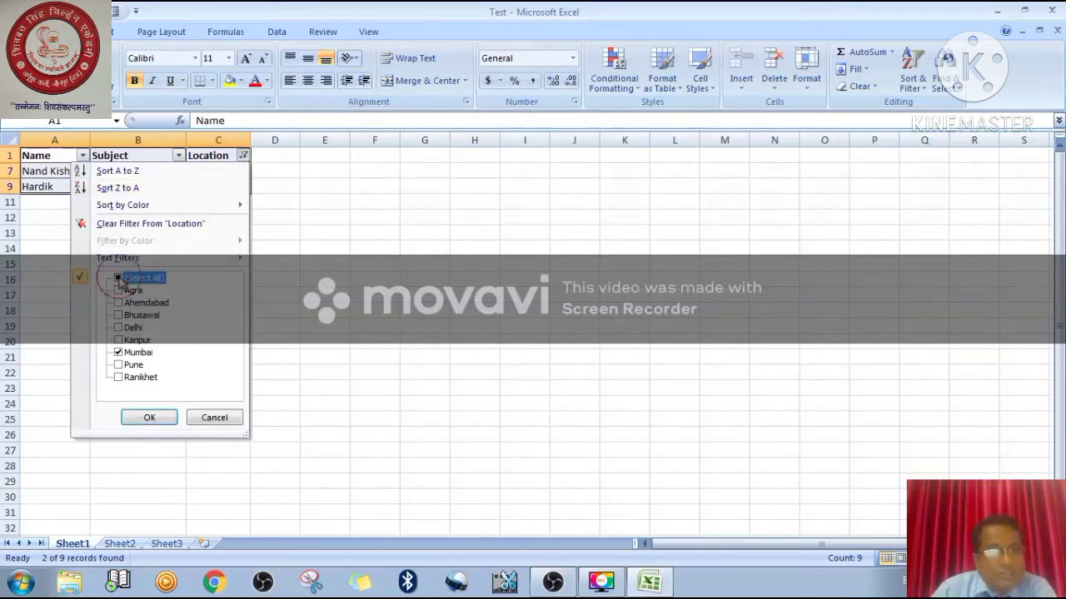
left_click(147, 418)
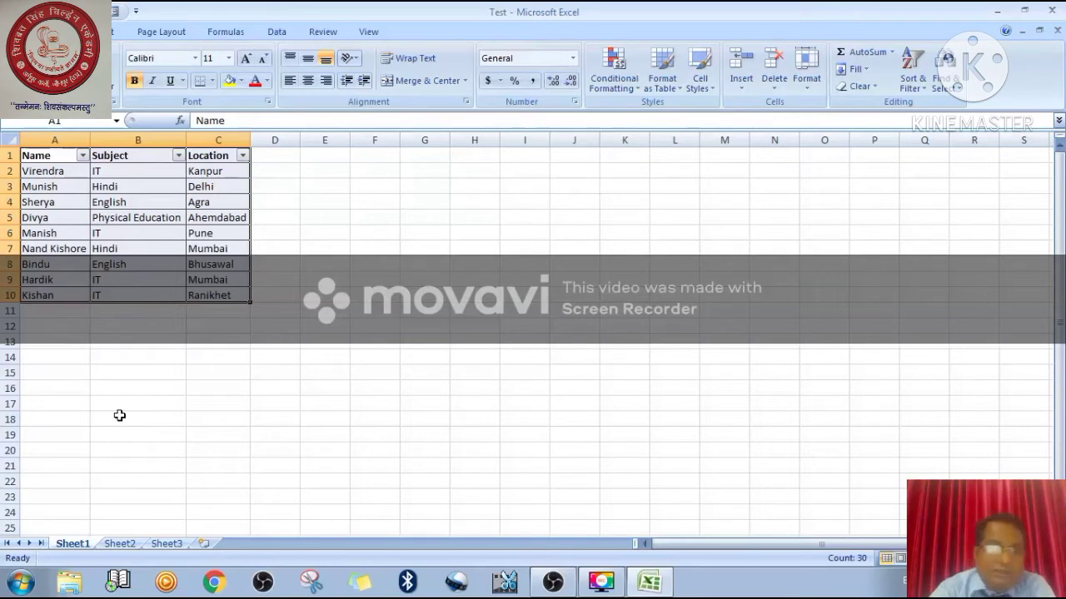
Step: Filter the Location column to show only the Agra rows
left_click(277, 32)
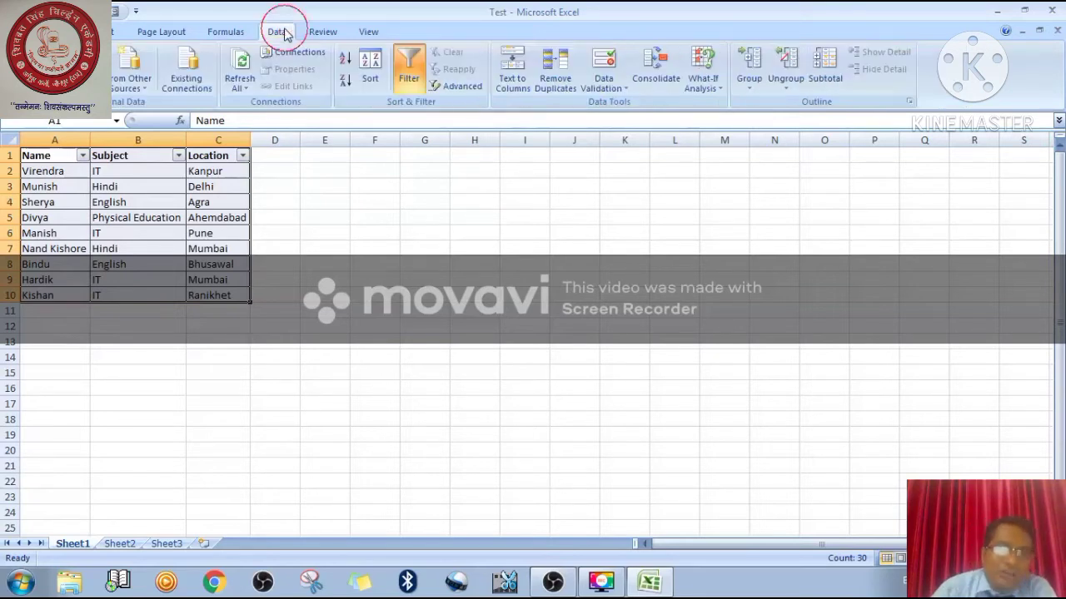
left_click(413, 80)
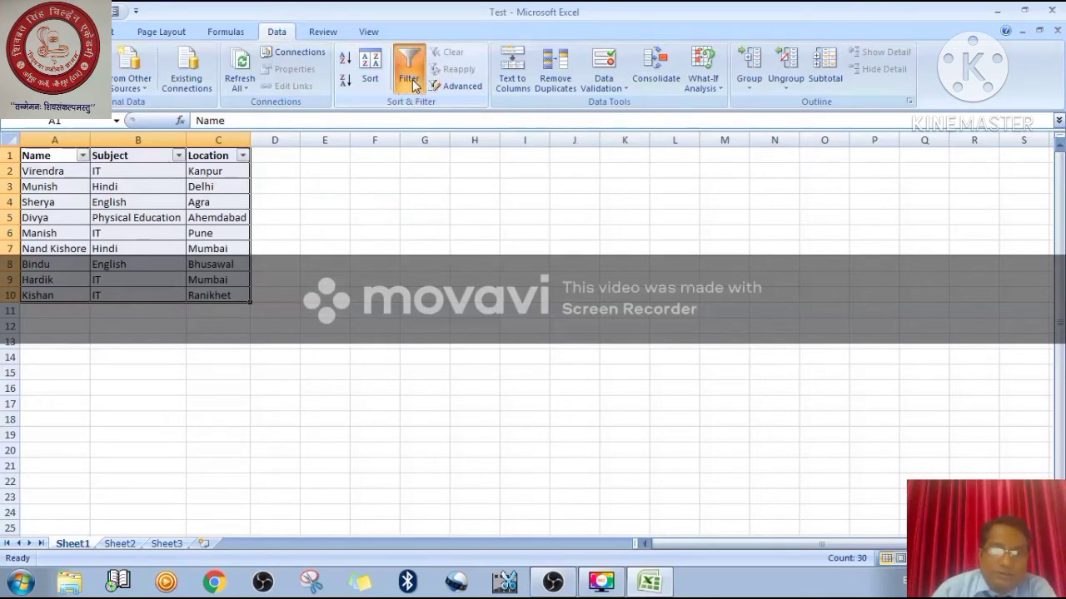
left_click(241, 155)
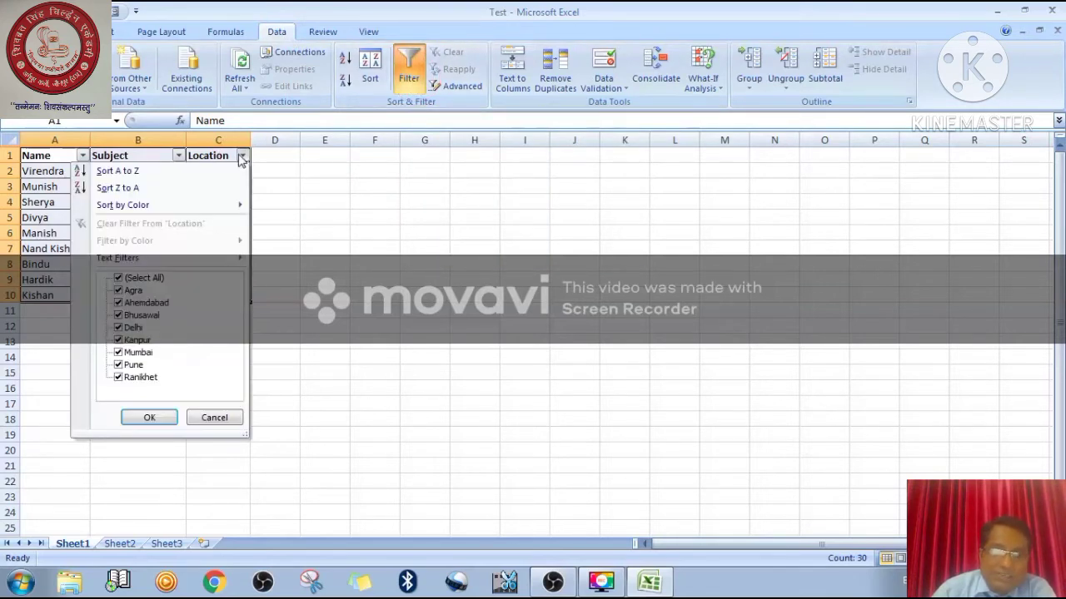
left_click(118, 278)
left_click(118, 289)
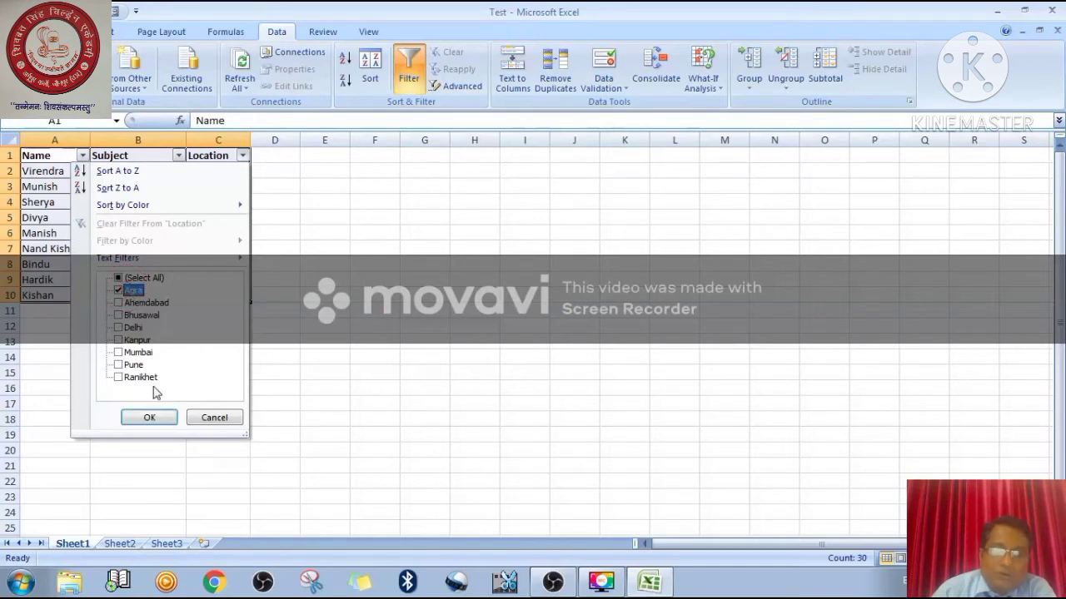
left_click(150, 417)
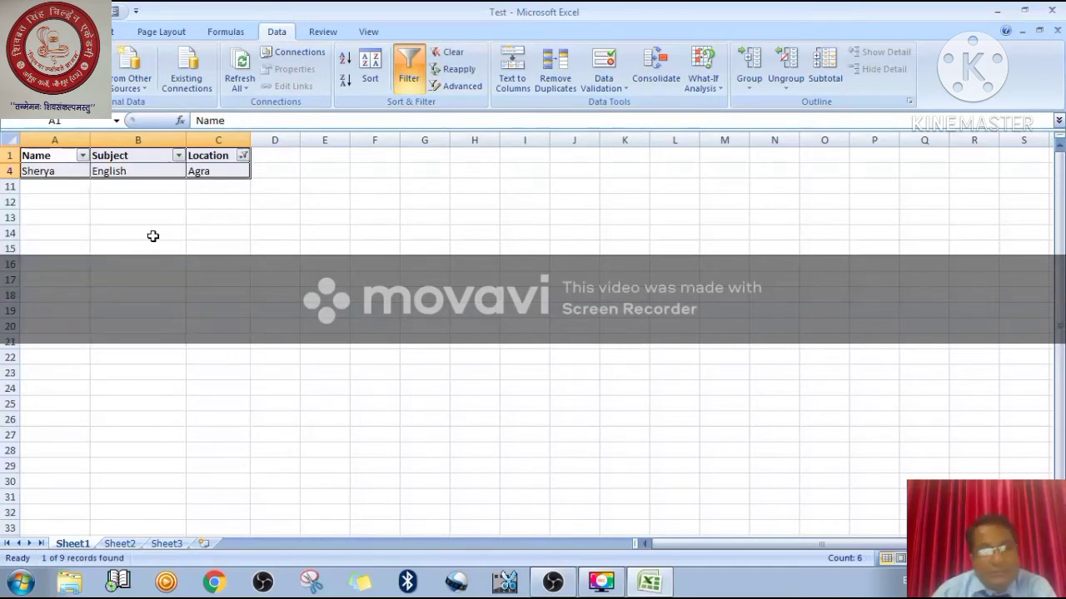
Step: Turn off filtering for the table, and open and dismiss the Advanced Filter settings
left_click(409, 71)
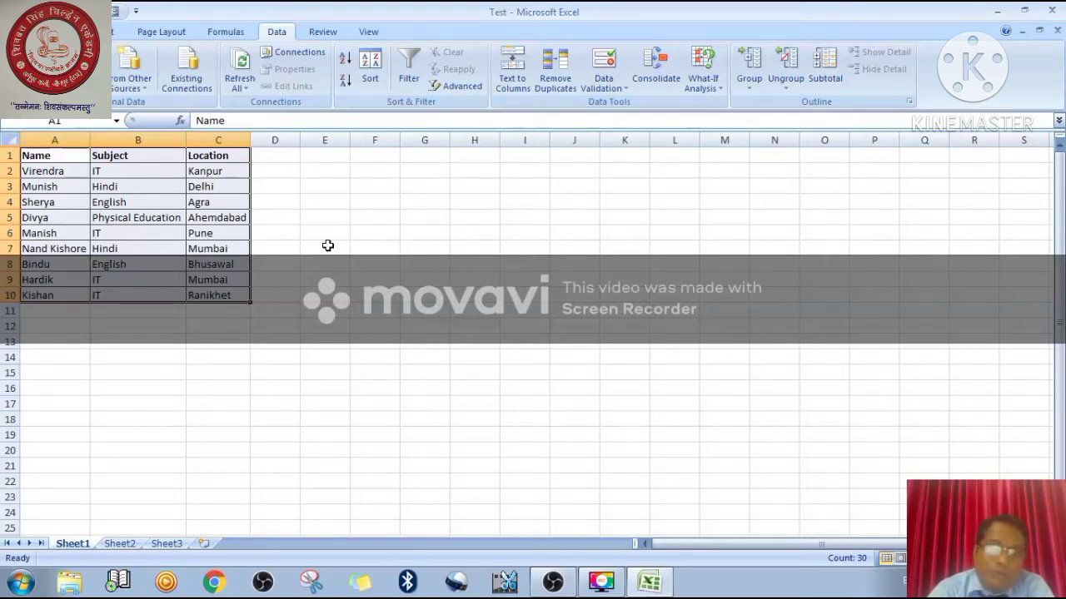
left_click(478, 88)
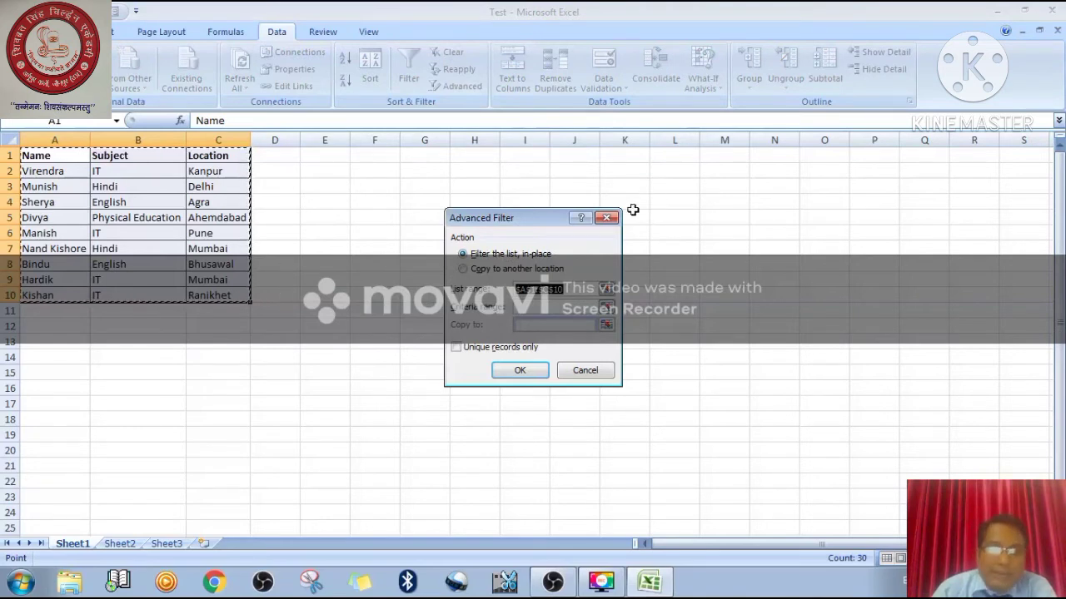
left_click(608, 218)
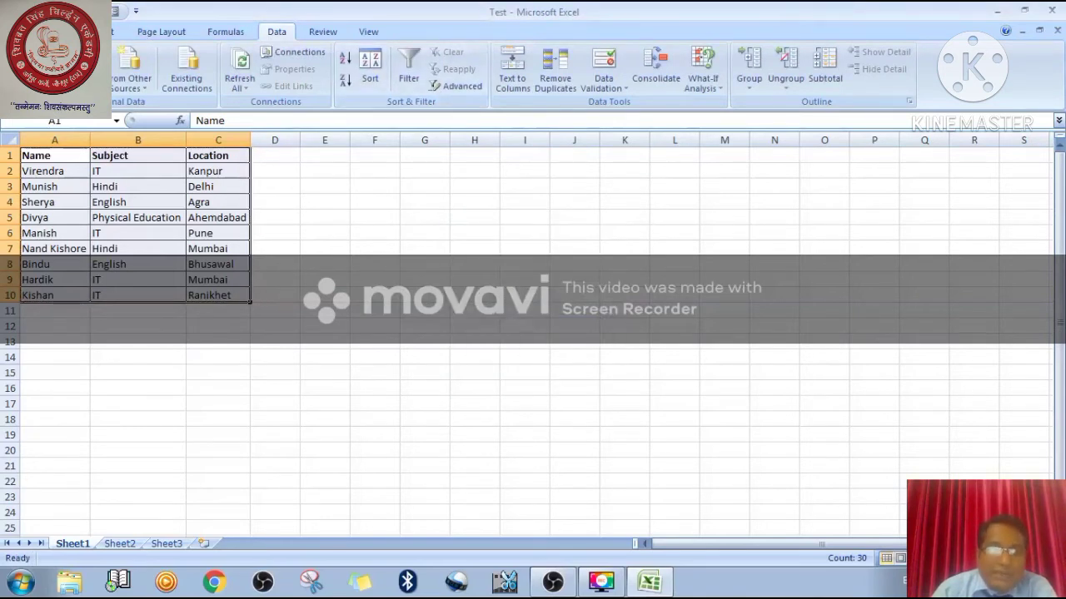
Step: Turn filtering back on for the Name, Subject and Location headers
key("alt+h")
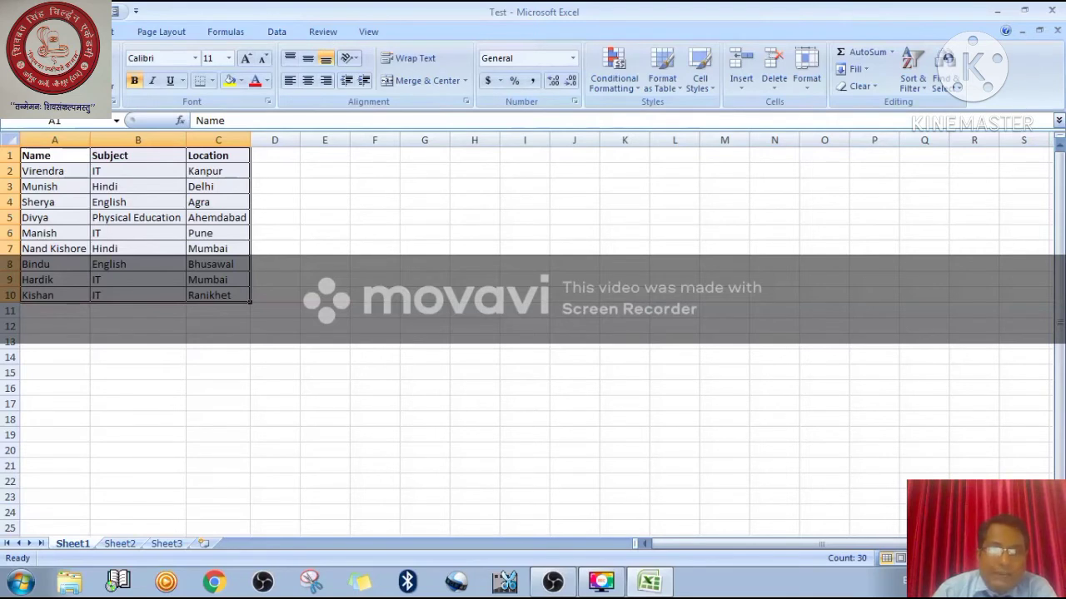
left_click(923, 88)
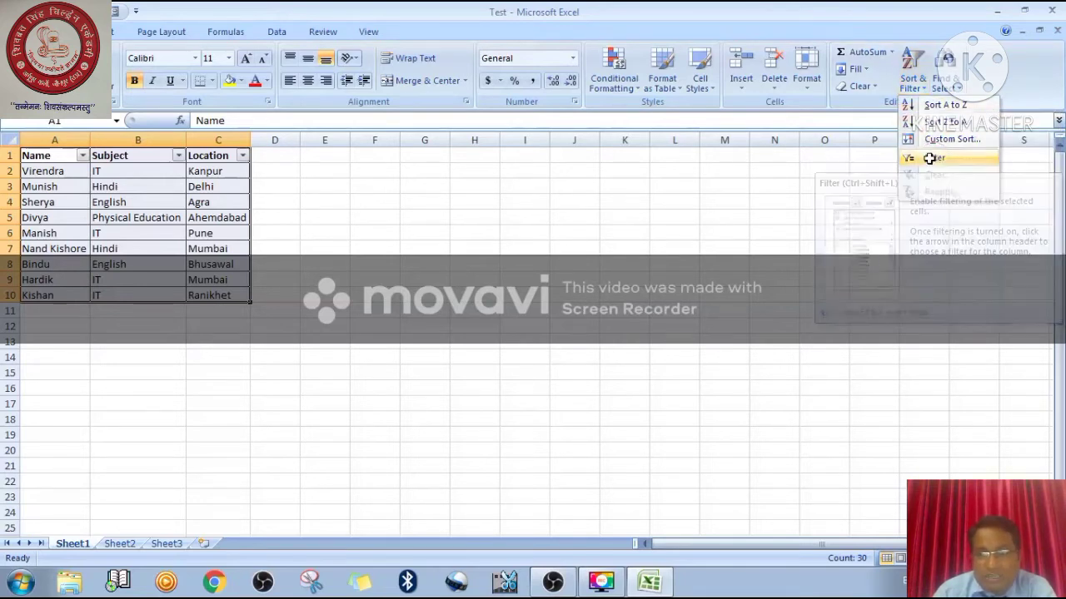
left_click(935, 160)
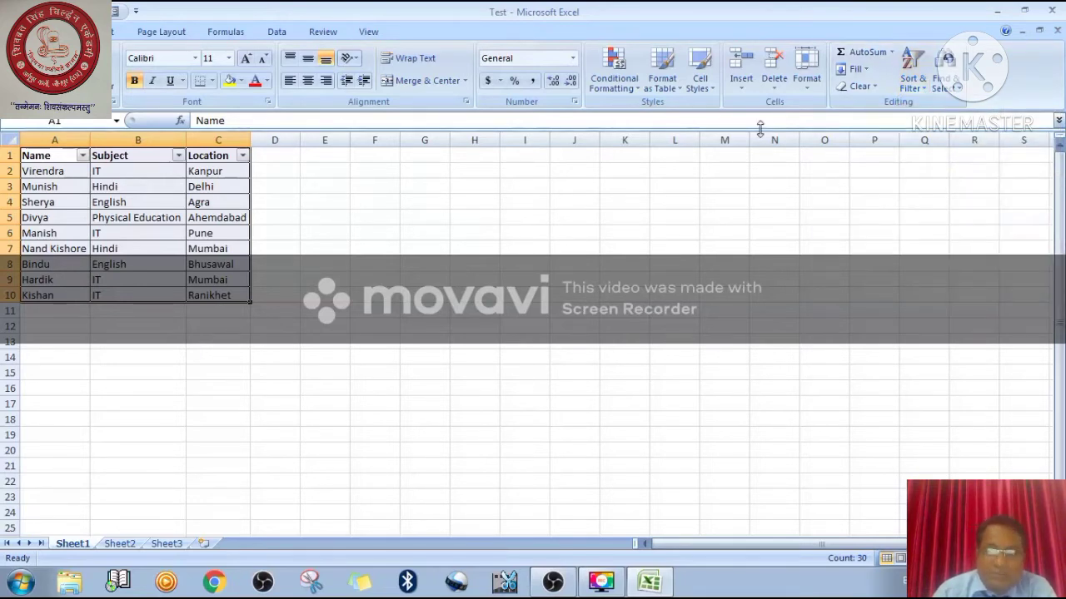
left_click(911, 86)
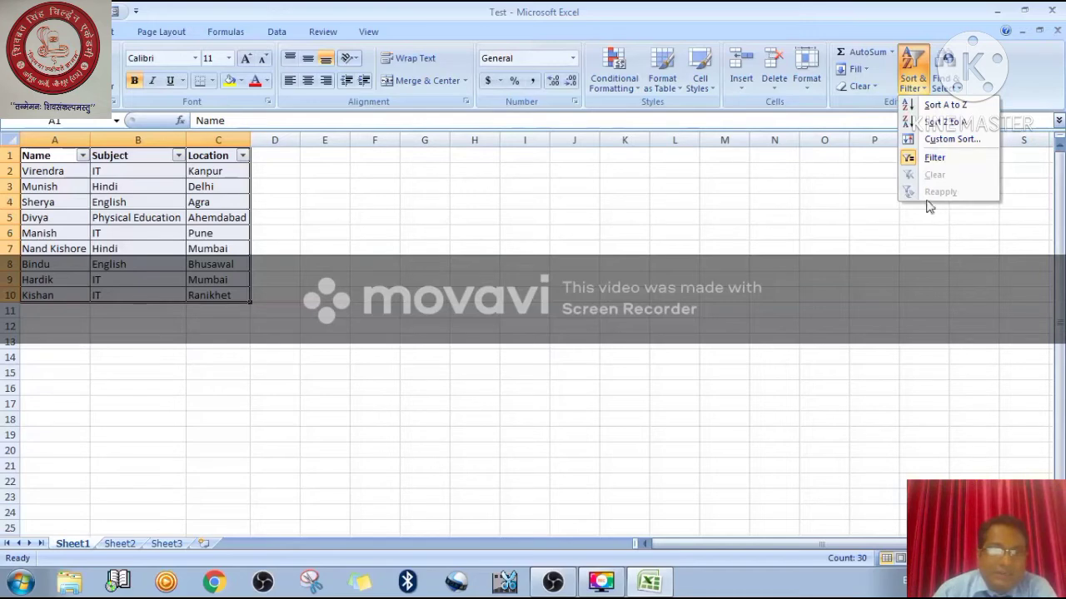
left_click(277, 34)
left_click(462, 88)
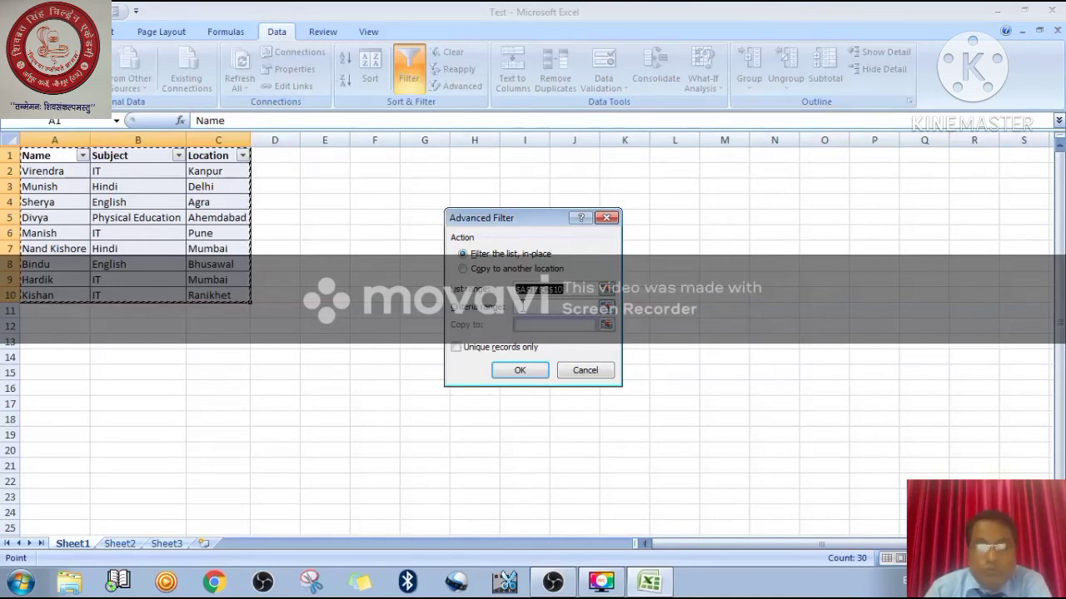
left_click(606, 307)
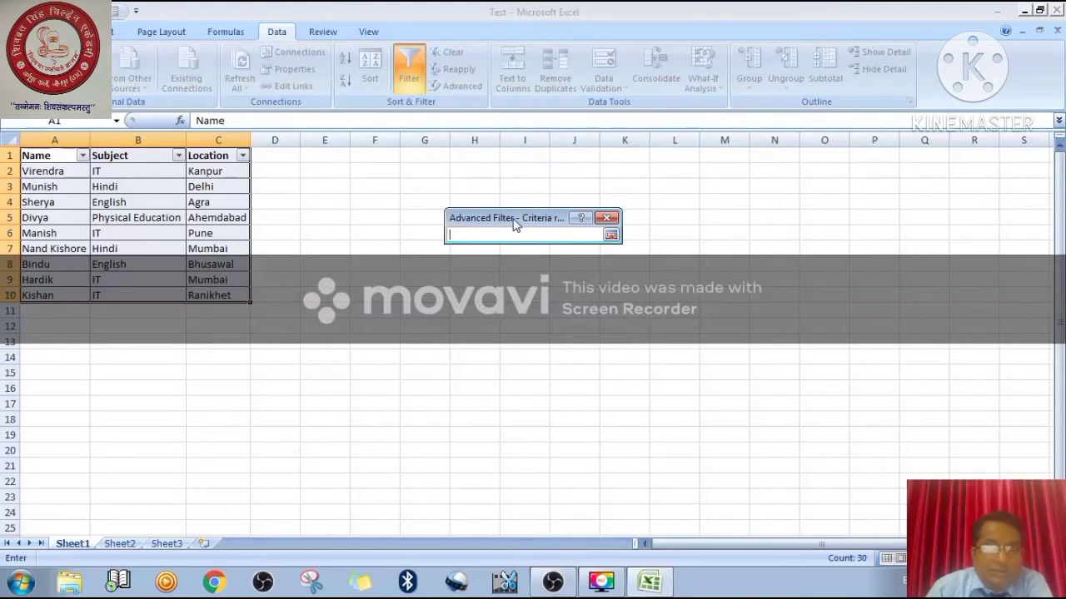
left_click(661, 158)
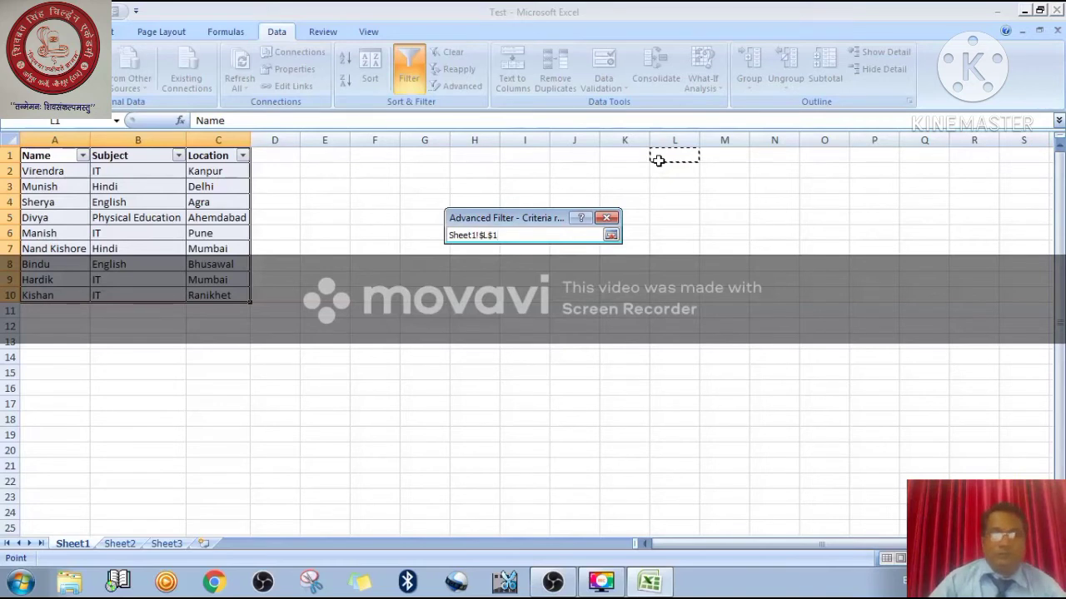
type("Na")
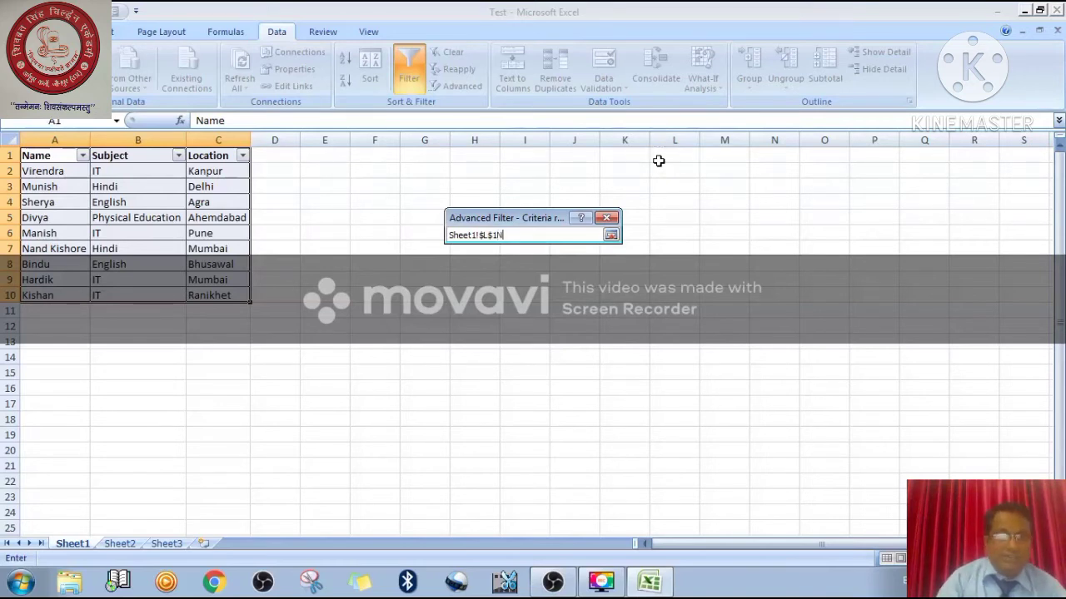
key("BackSpace")
key("BackSpace")
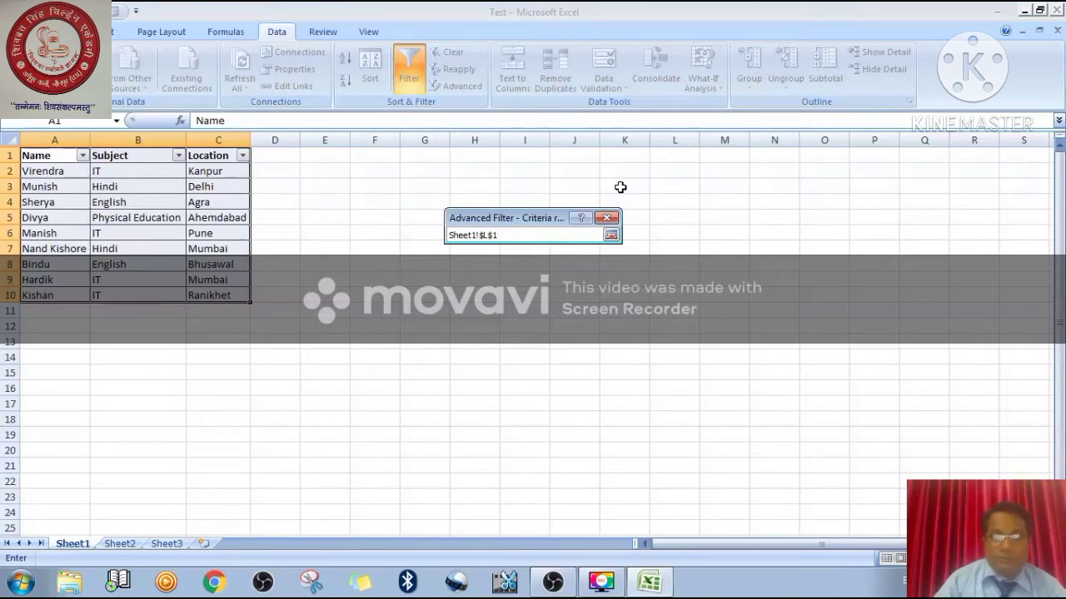
left_click(607, 218)
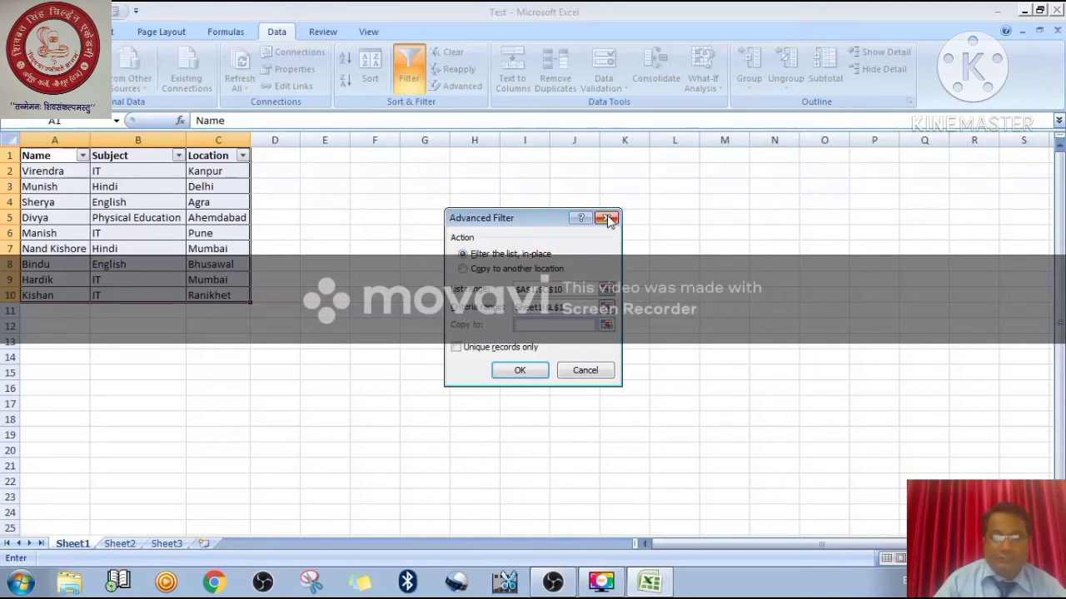
left_click(583, 372)
Step: Enter the headings Name, Subject and Location in cells H1 to J1
left_click(539, 160)
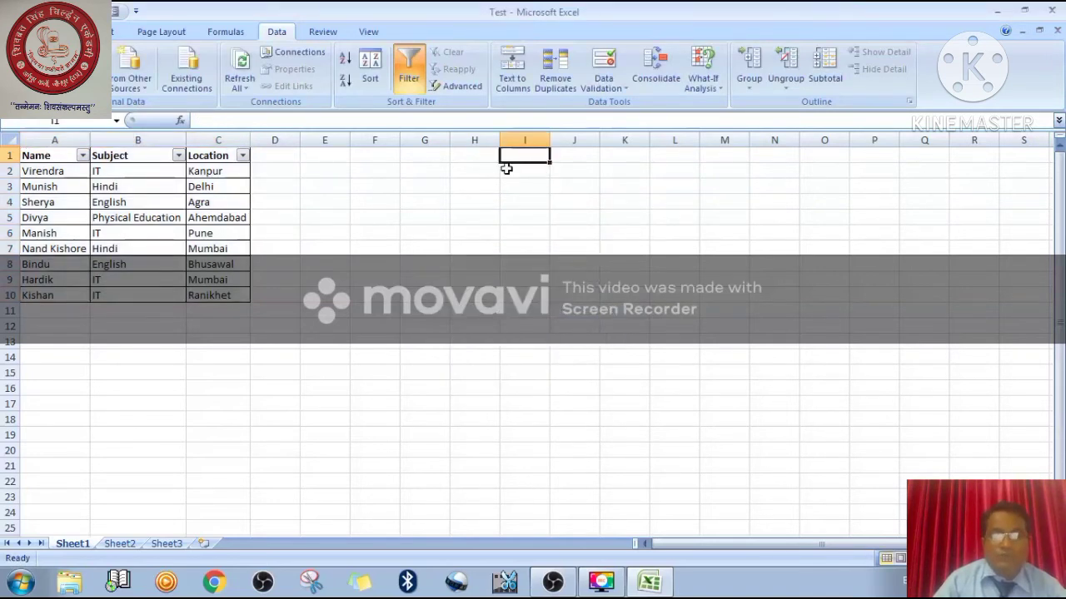
left_click(487, 158)
type("Name")
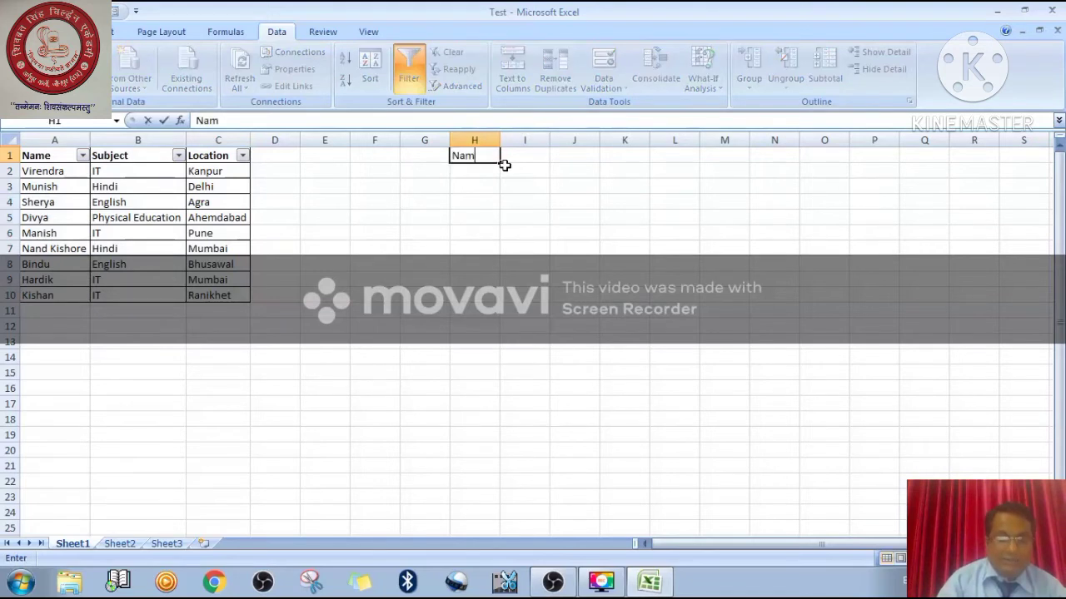
key("Tab")
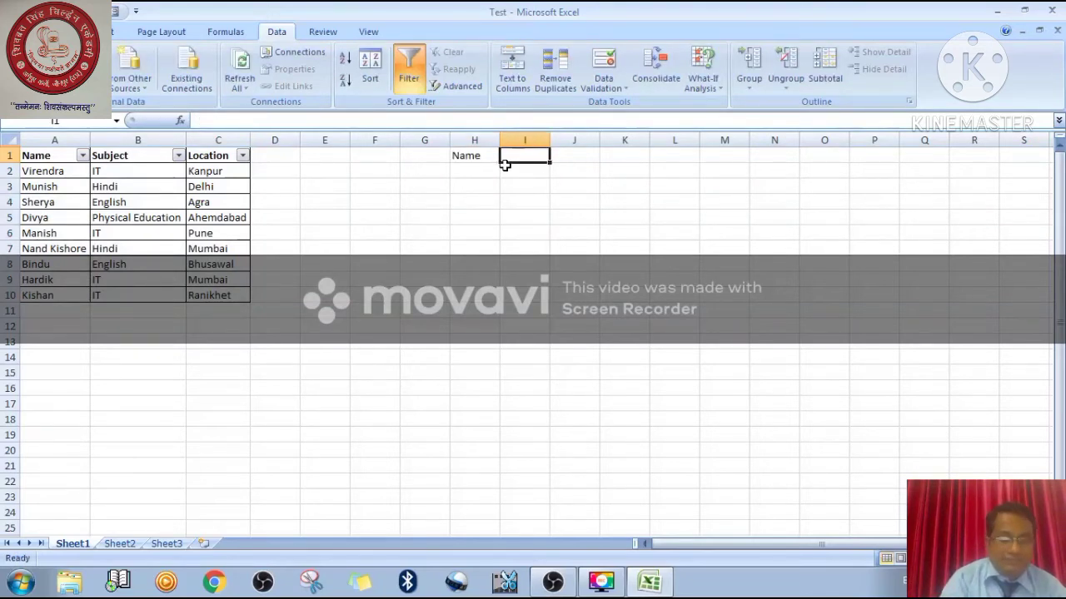
type("Subject")
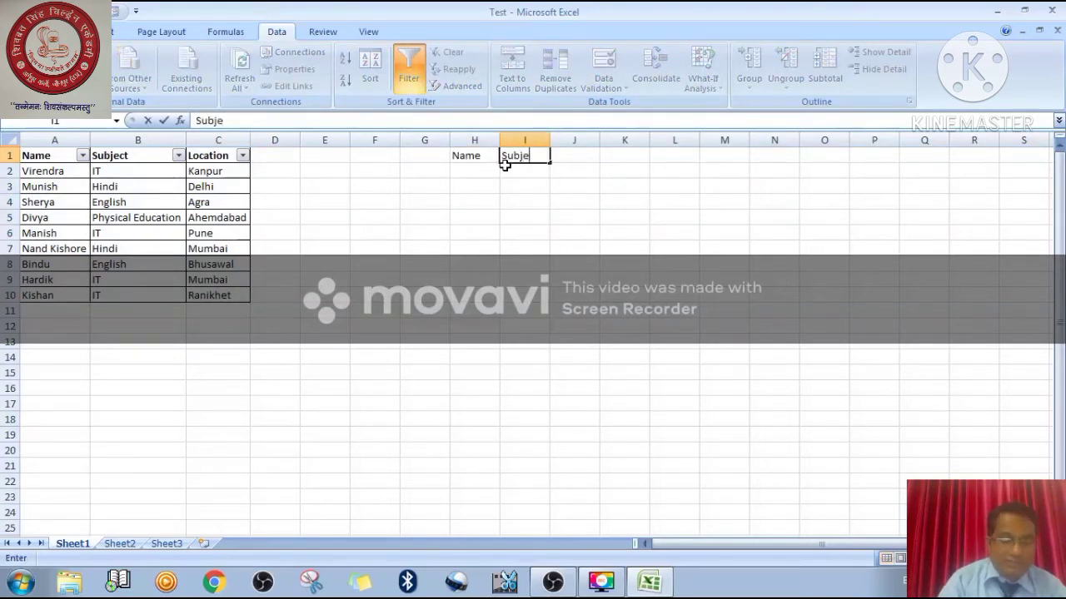
key("Tab")
type("L")
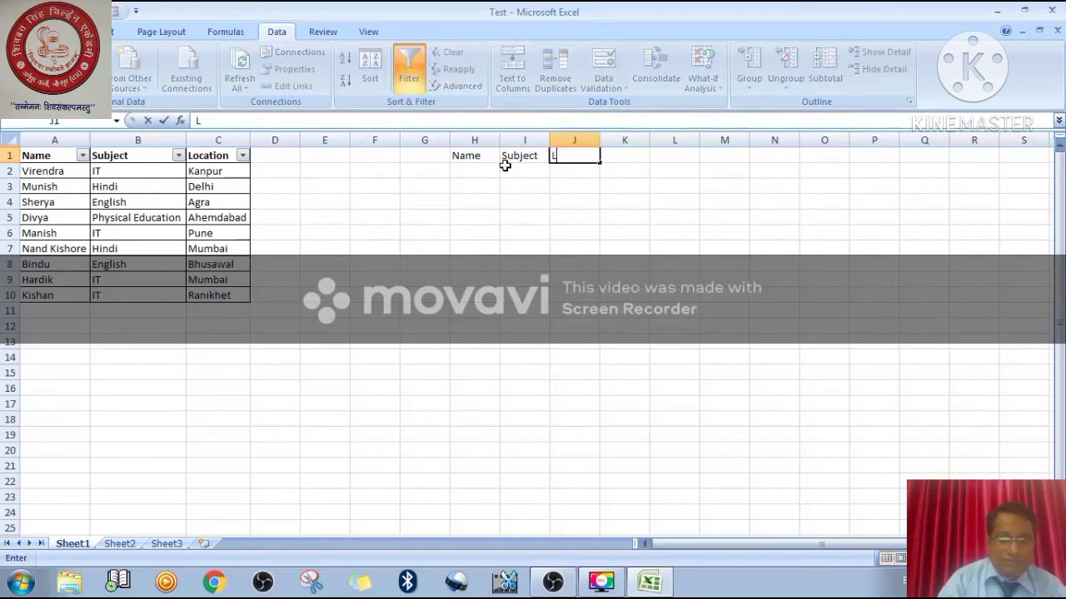
type("ocation")
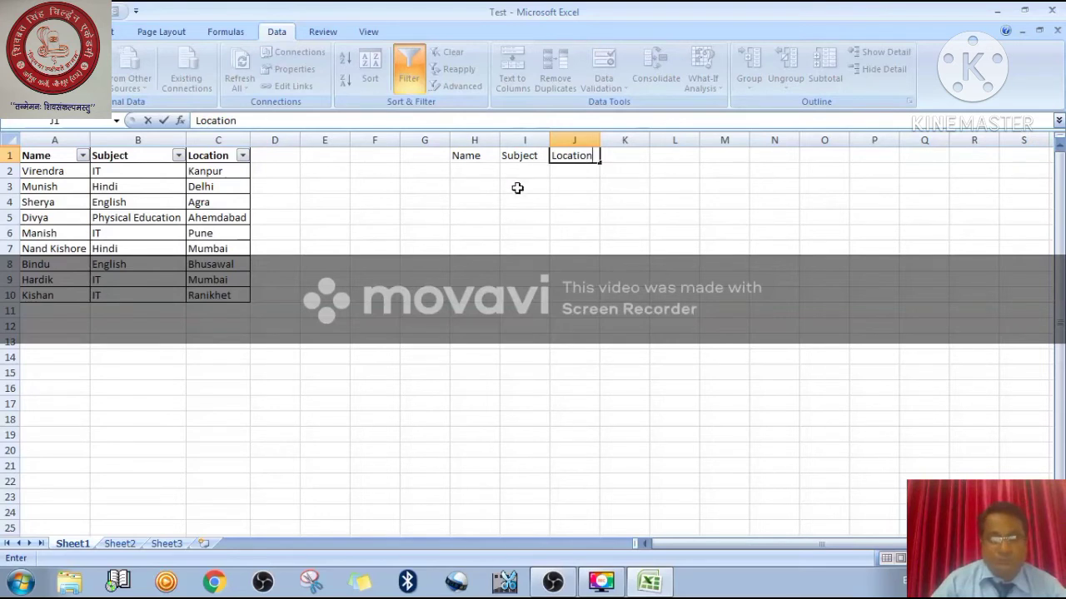
left_click(516, 187)
left_click(473, 167)
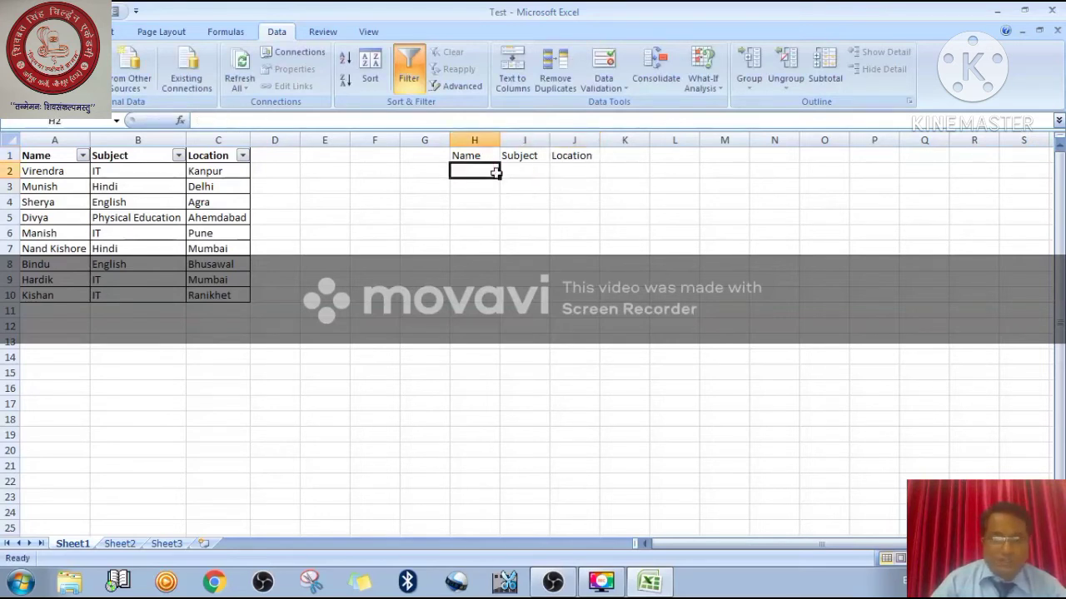
left_click(575, 171)
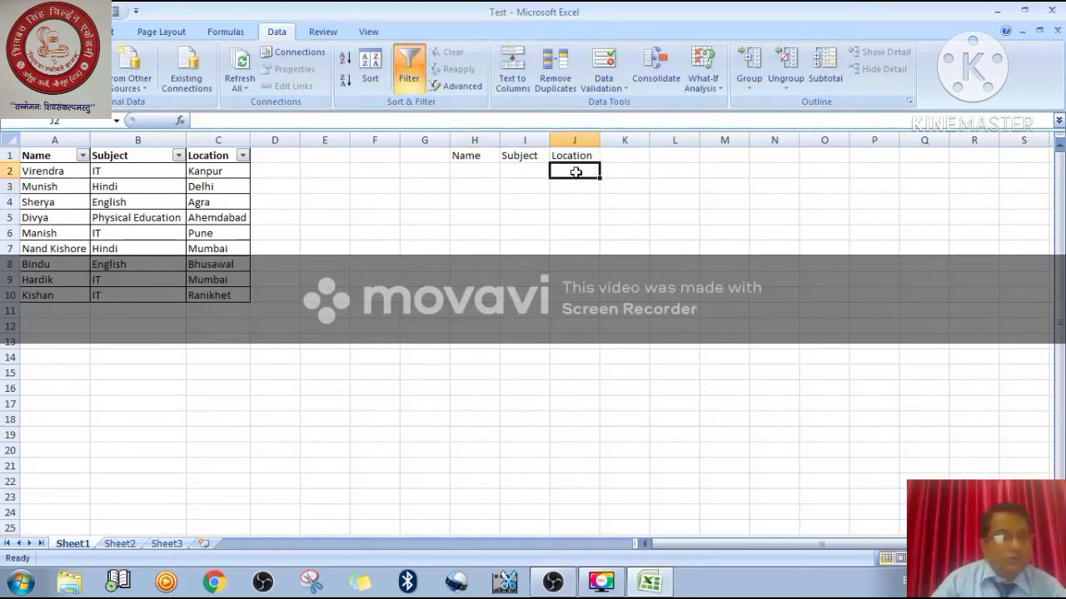
left_click(468, 172)
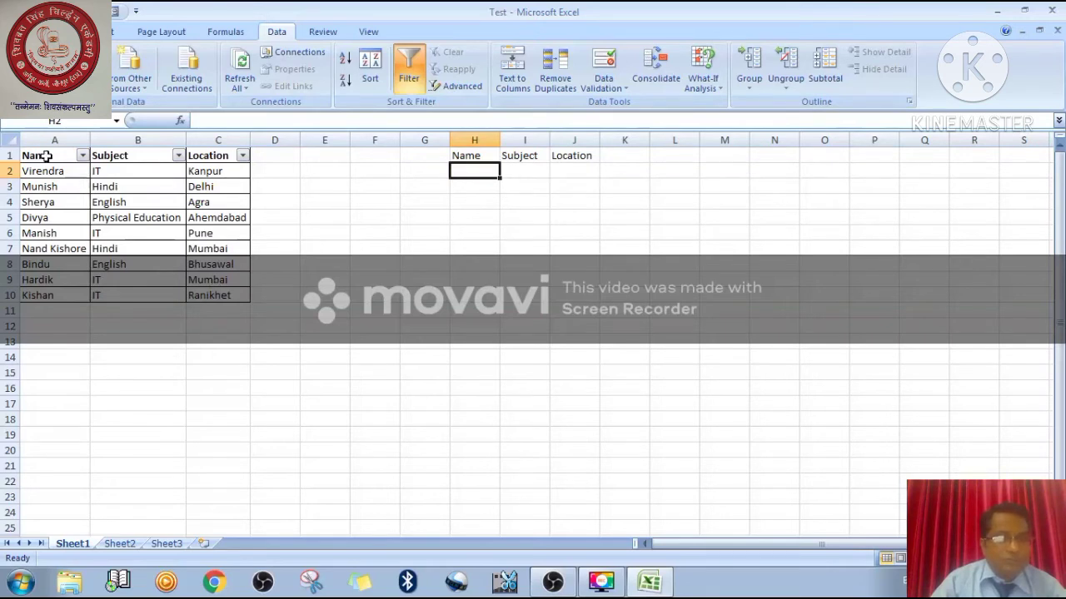
Step: Open Advanced Filter for the table A1:C10 and set the criteria range to A7:C7
left_click_drag(55, 157, 218, 296)
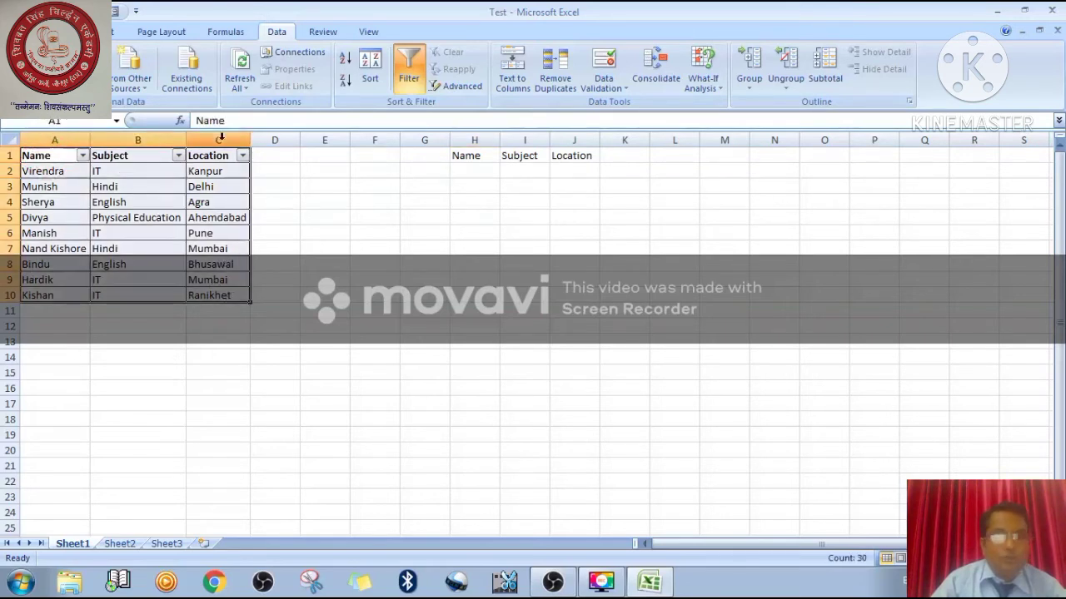
left_click(464, 87)
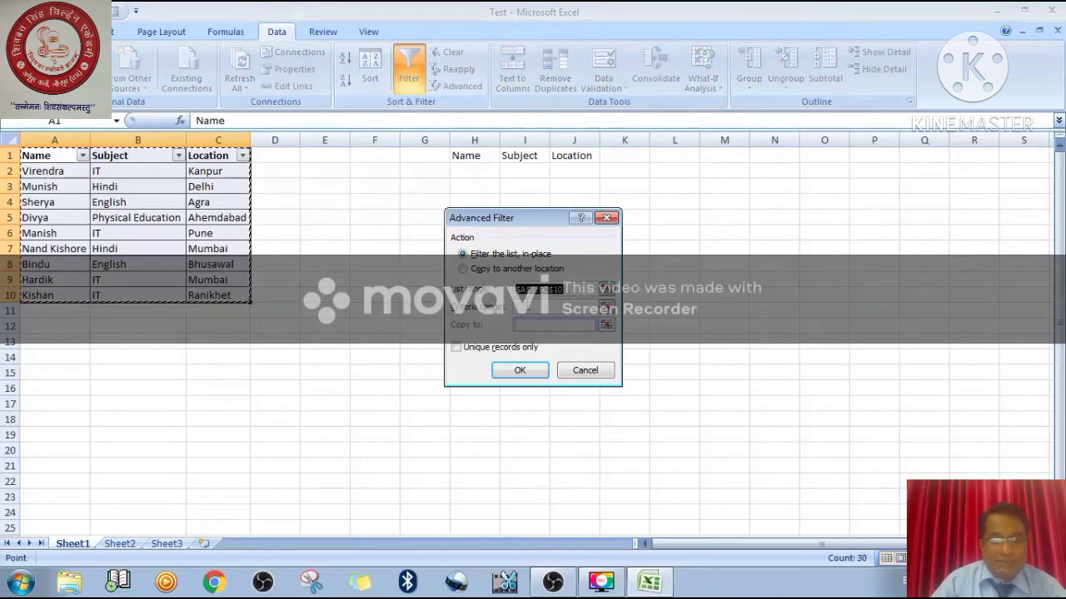
left_click(607, 307)
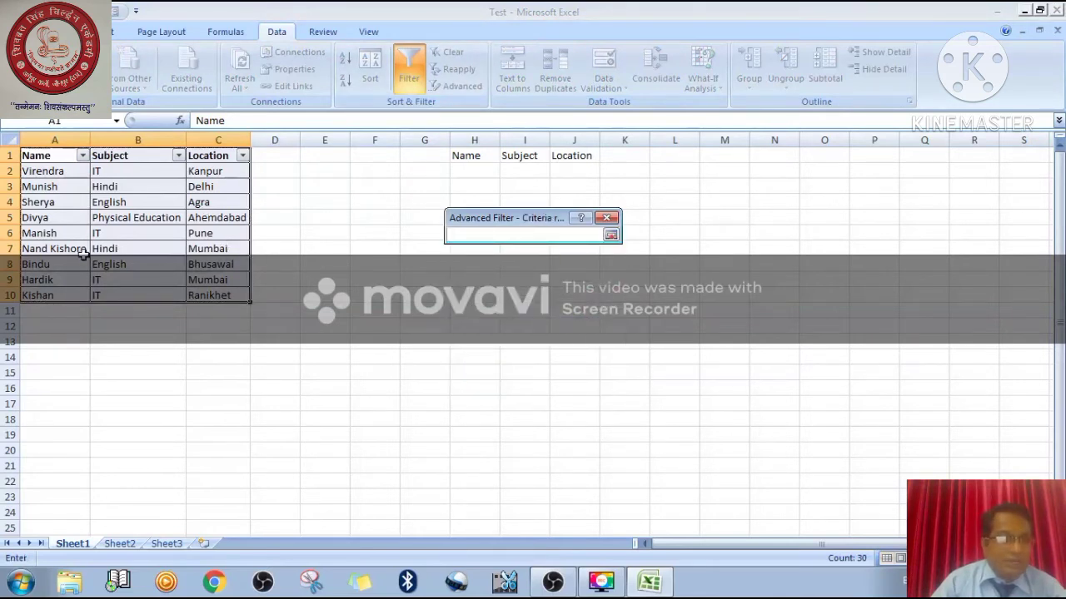
left_click_drag(73, 249, 223, 252)
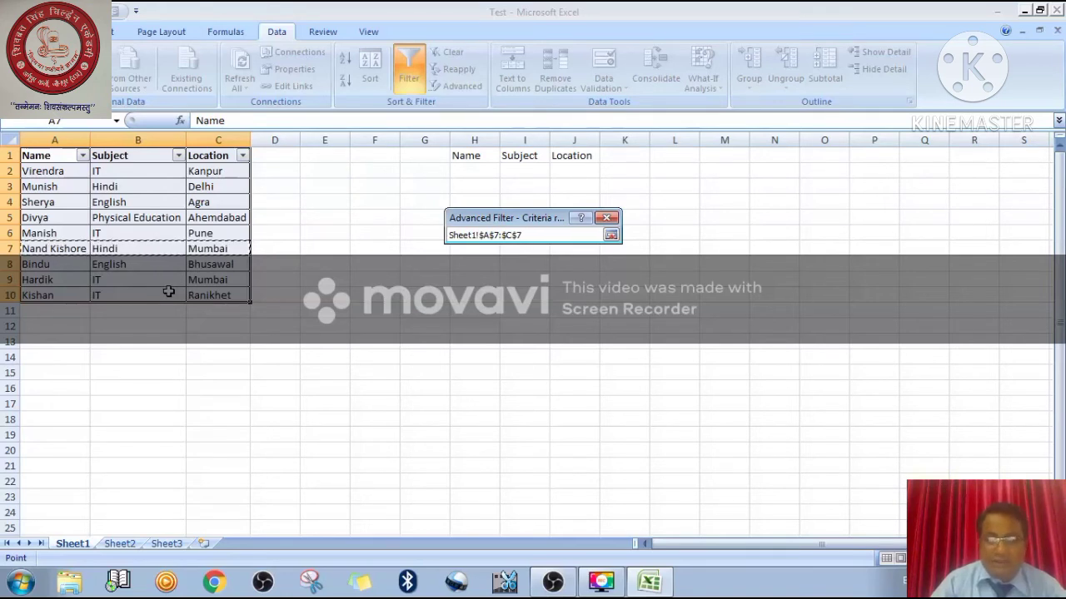
left_click(611, 235)
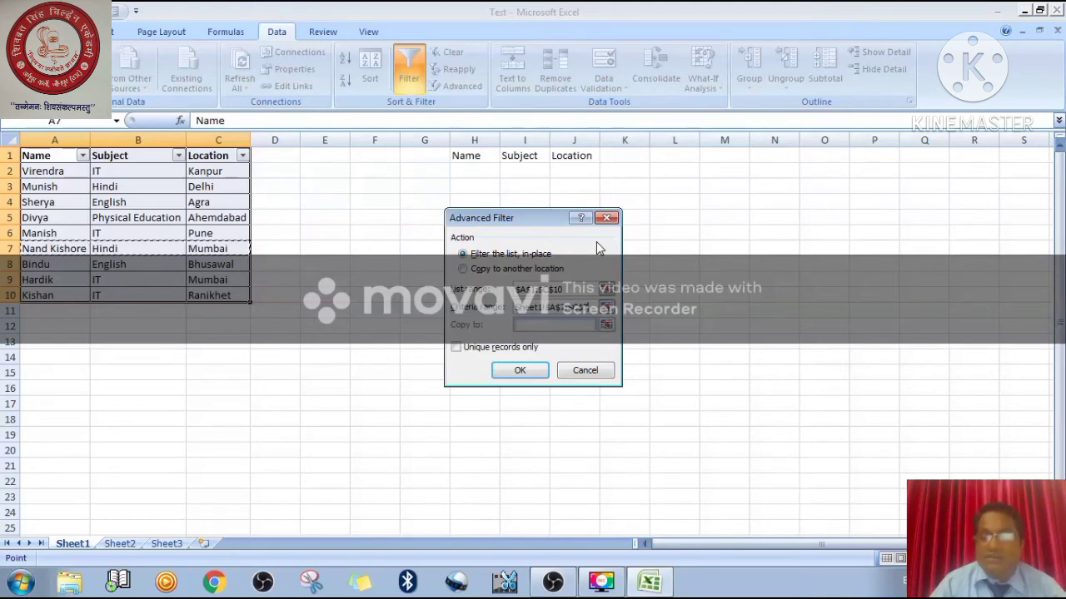
Step: Have the Advanced Filter copy to another location, H2:J3, and run it, continuing the copy beyond the destination range
left_click(465, 272)
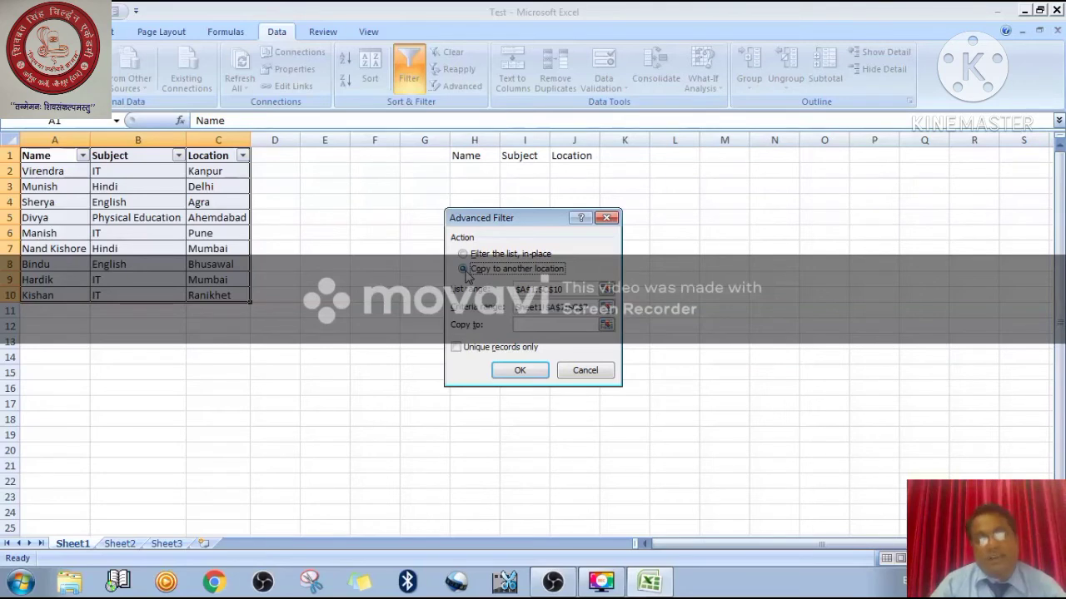
left_click(607, 325)
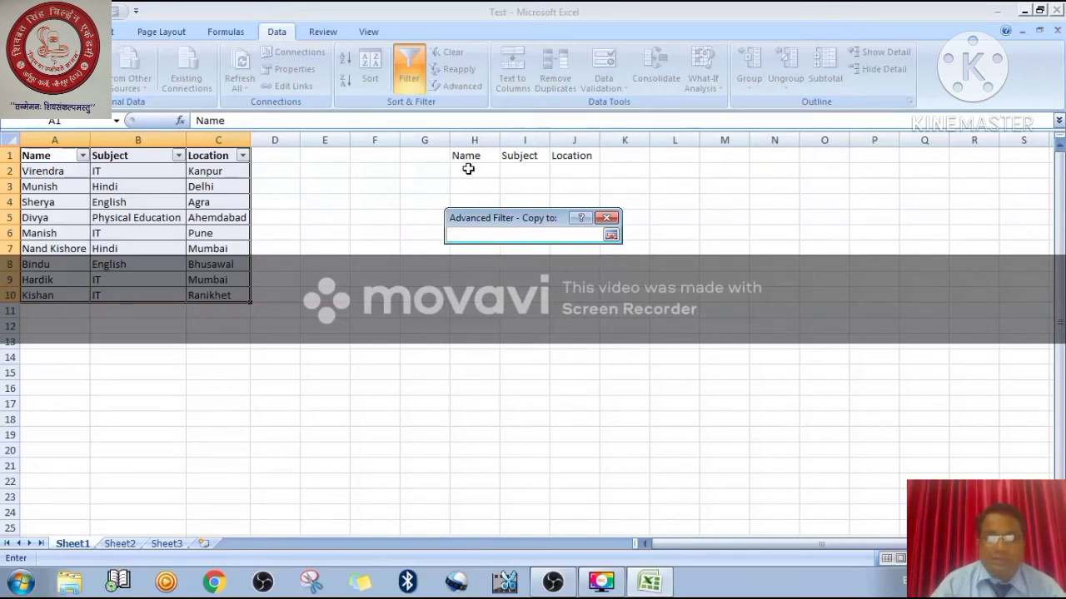
left_click_drag(468, 169, 589, 193)
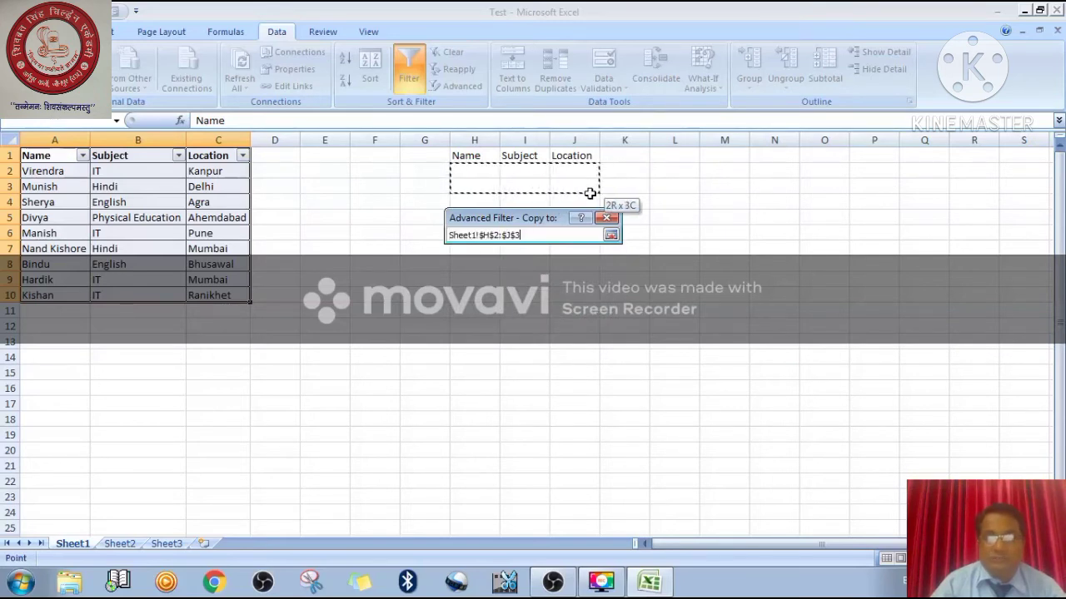
left_click(611, 237)
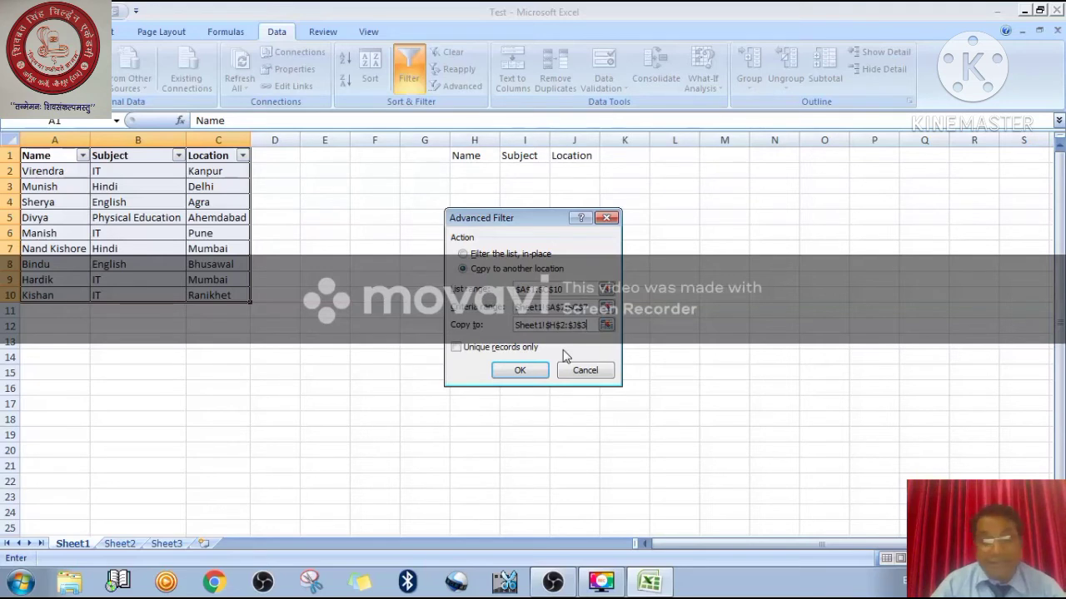
left_click(535, 372)
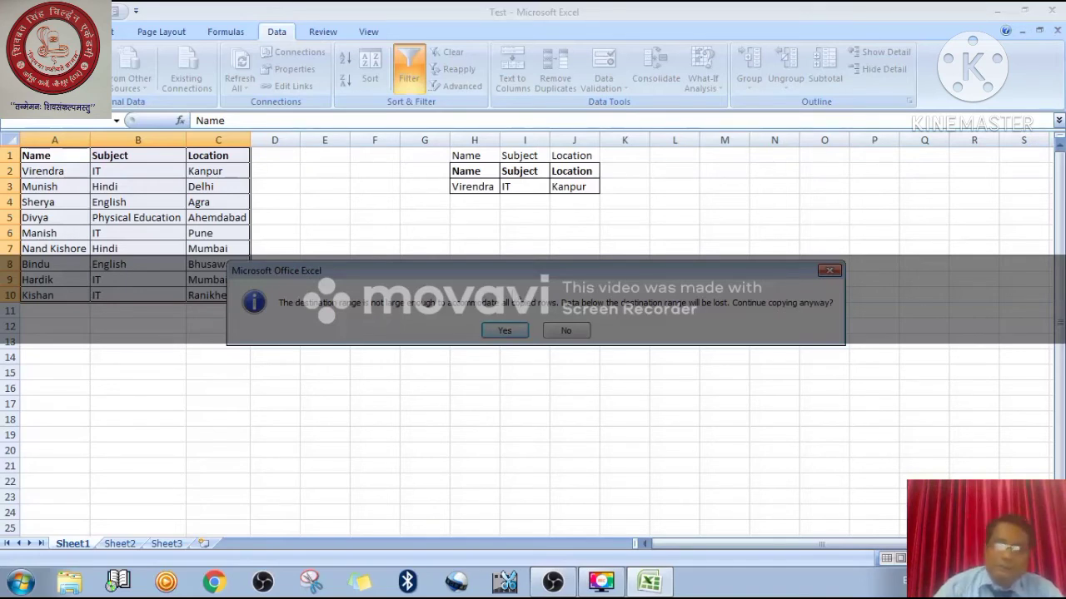
left_click(508, 331)
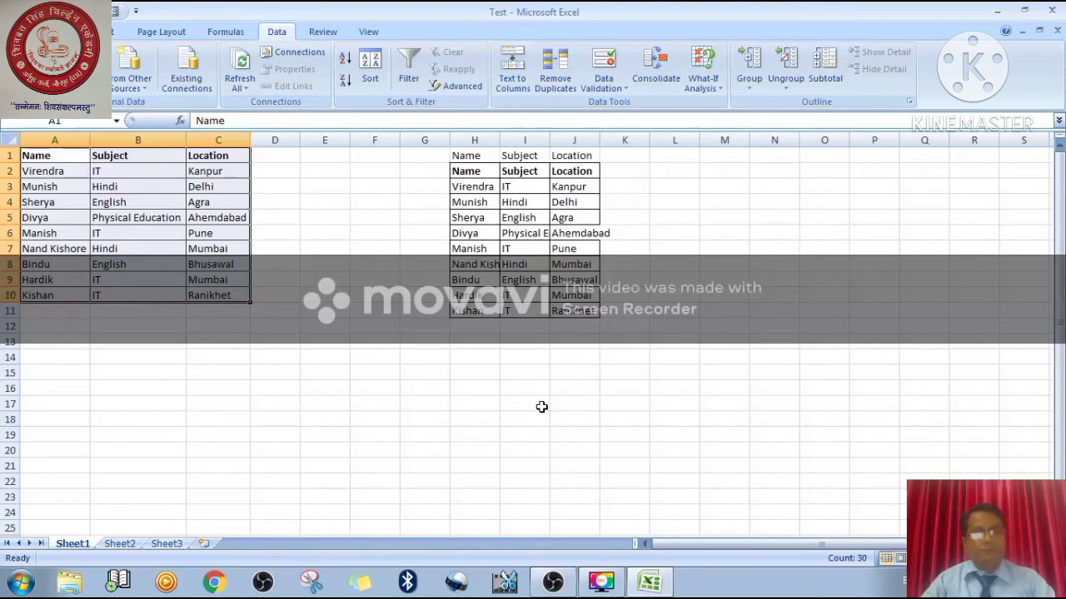
Step: Clear the contents of the copied filter results in H2:J11
left_click(581, 388)
left_click(487, 188)
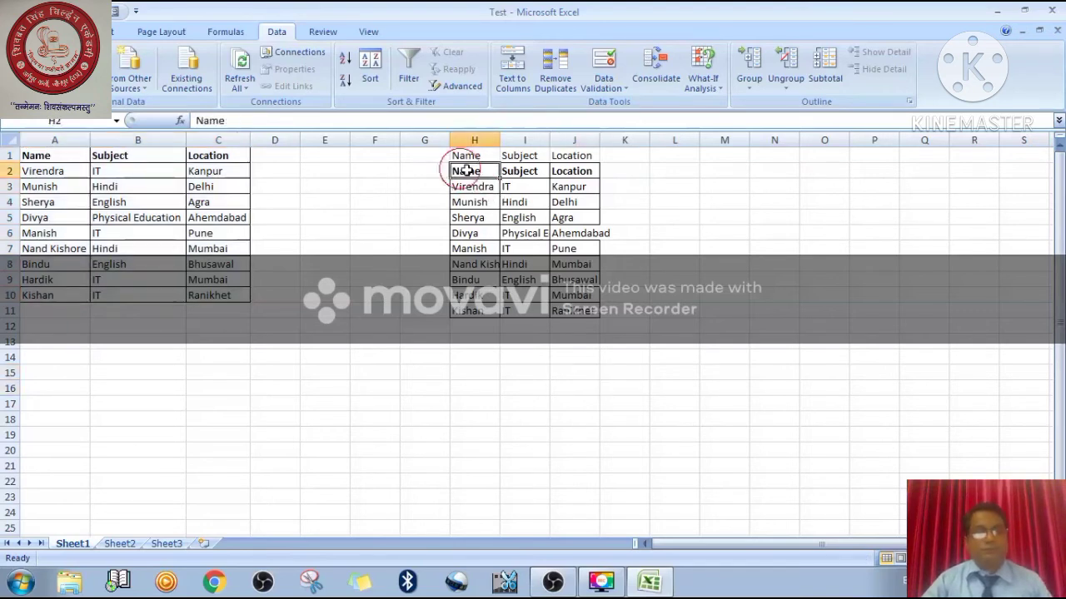
left_click_drag(469, 172, 580, 325)
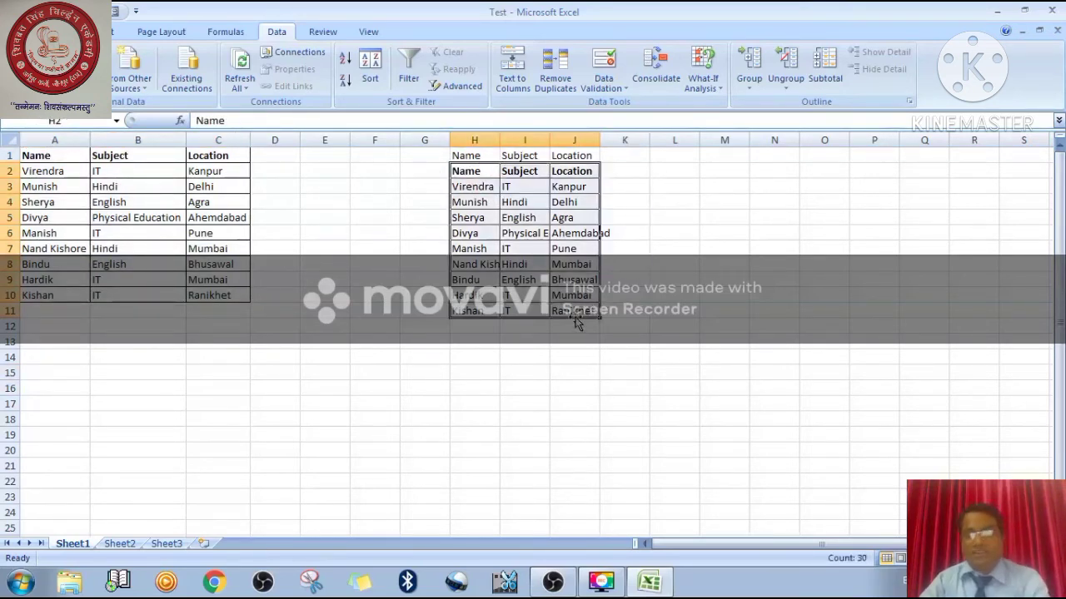
key("Home")
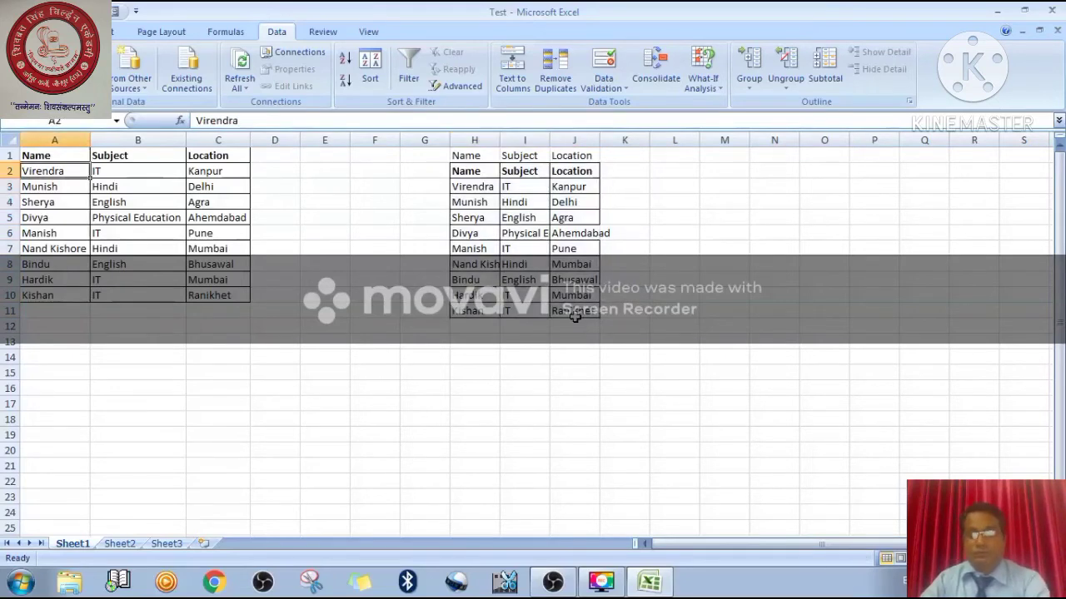
left_click(575, 315)
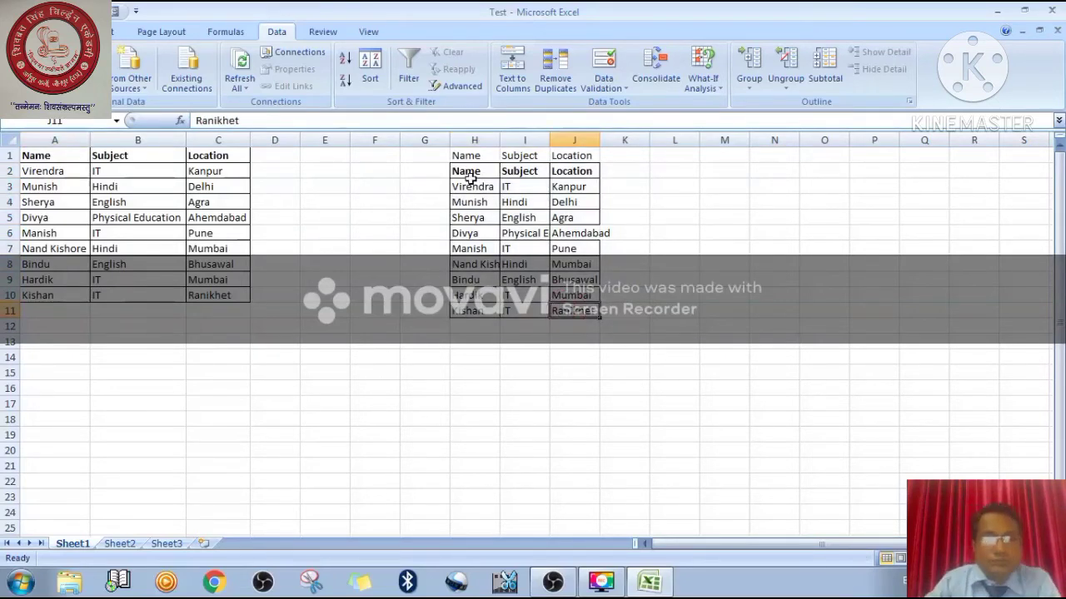
left_click_drag(467, 172, 573, 313)
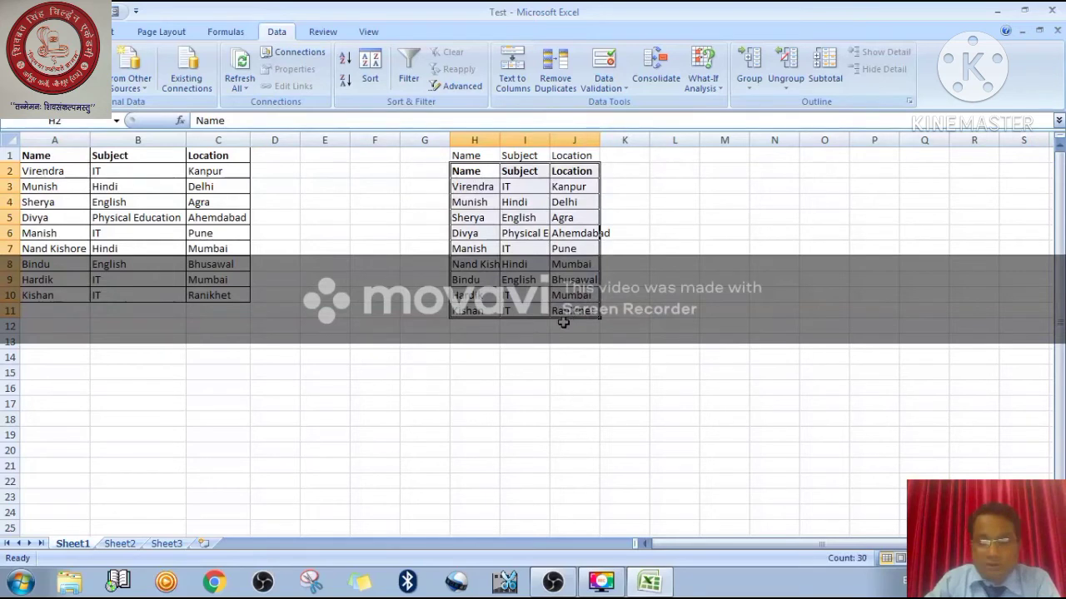
key("Delete")
left_click(541, 285)
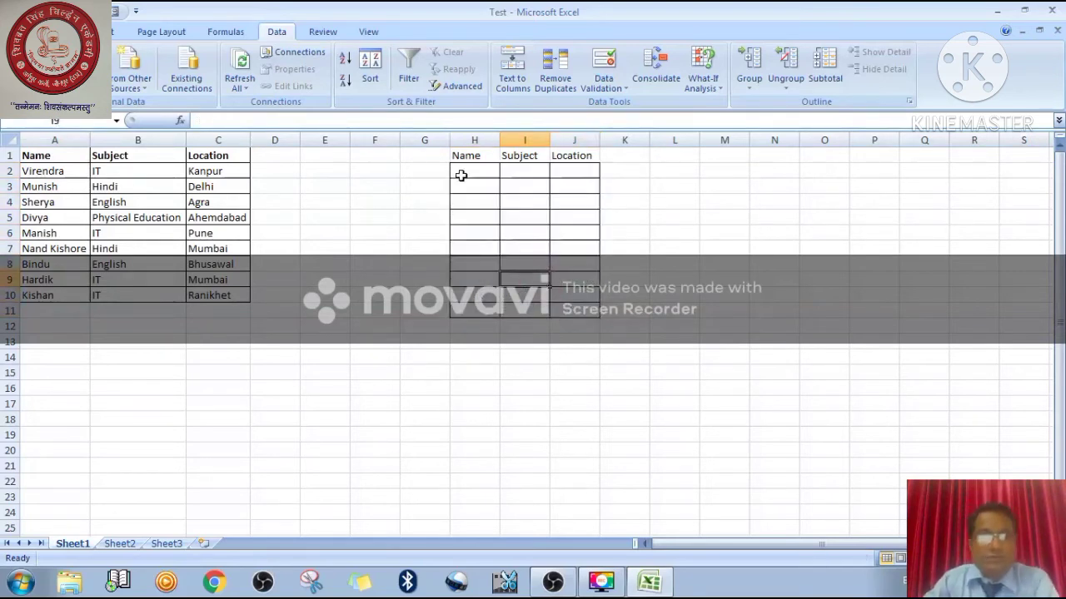
Step: Delete columns H to J, including the headings and leftover borders
left_click_drag(462, 171, 583, 308)
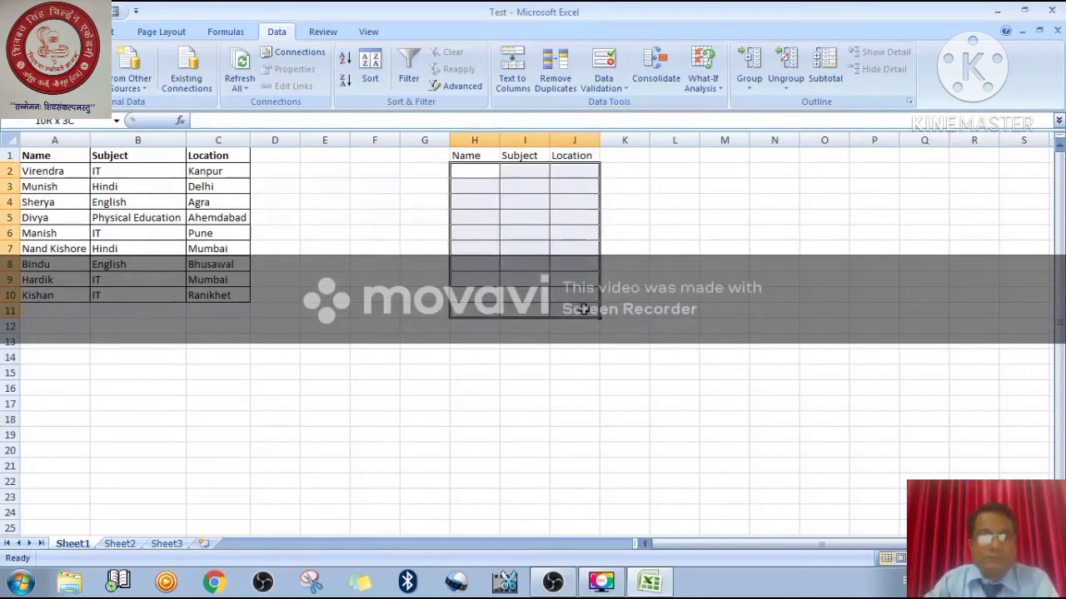
left_click(516, 210)
left_click_drag(471, 156, 583, 310)
left_click_drag(474, 138, 582, 140)
right_click(484, 139)
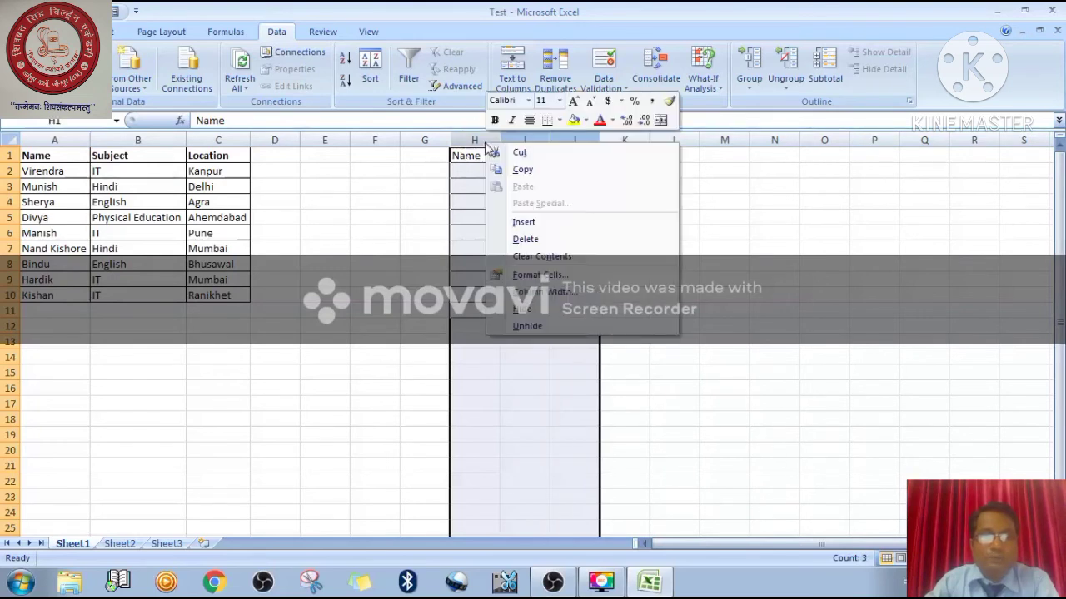
left_click(528, 240)
left_click(491, 235)
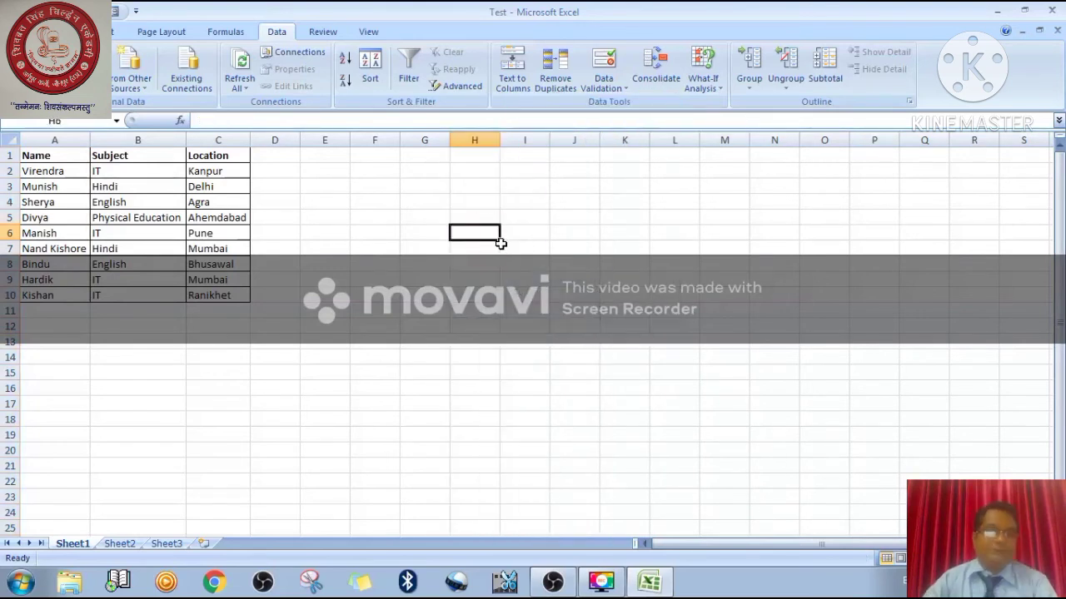
Step: Enter the headings Name, Subject and Location in cells H2 to J2
left_click(488, 172)
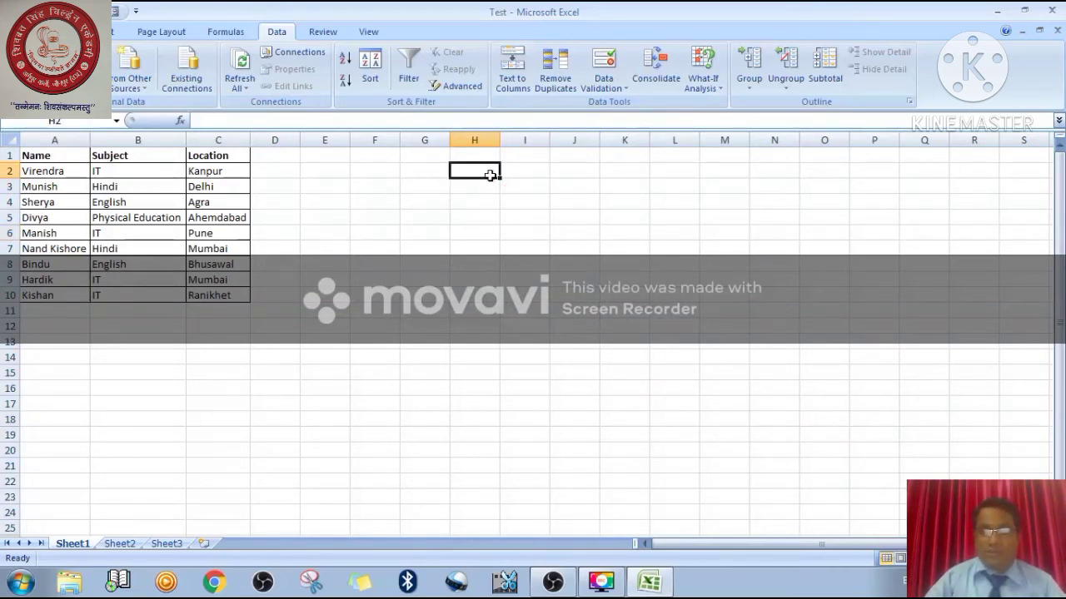
type("Nam")
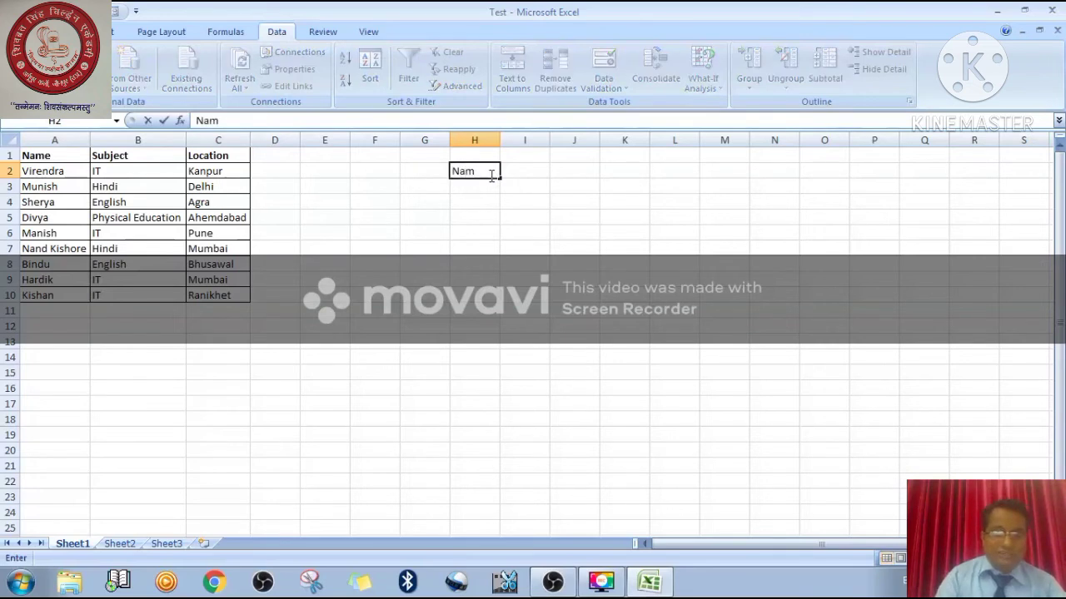
type("e")
key("Tab")
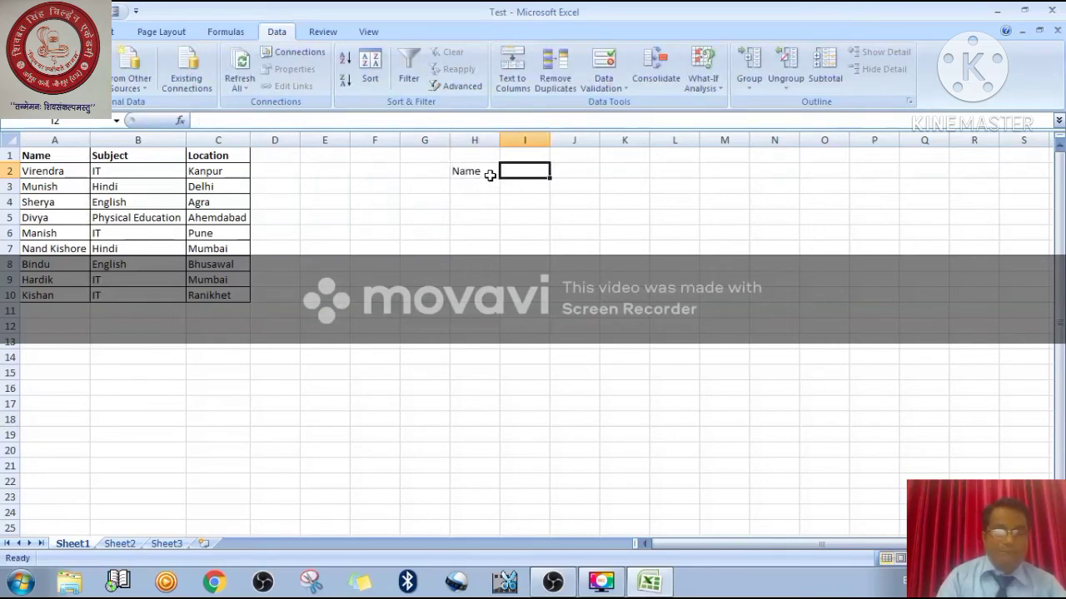
type("s")
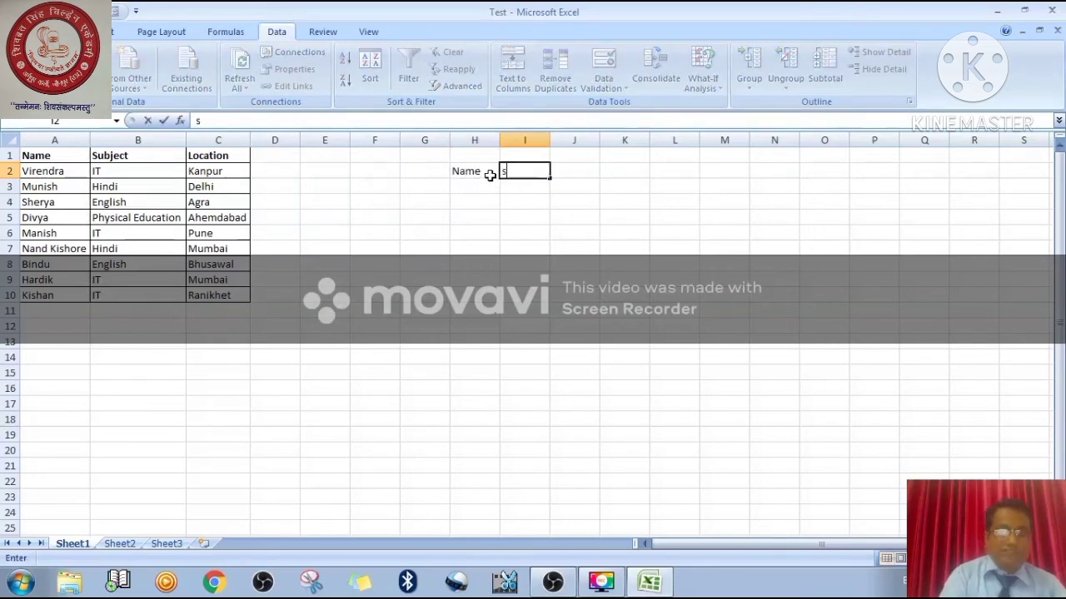
key("BackSpace")
type("Su")
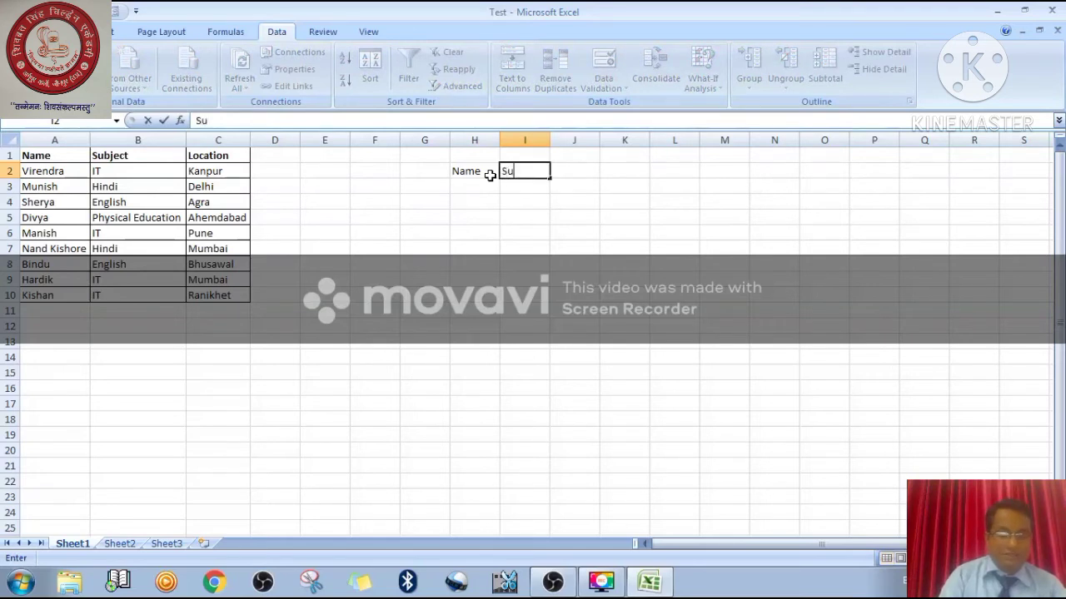
type("bject")
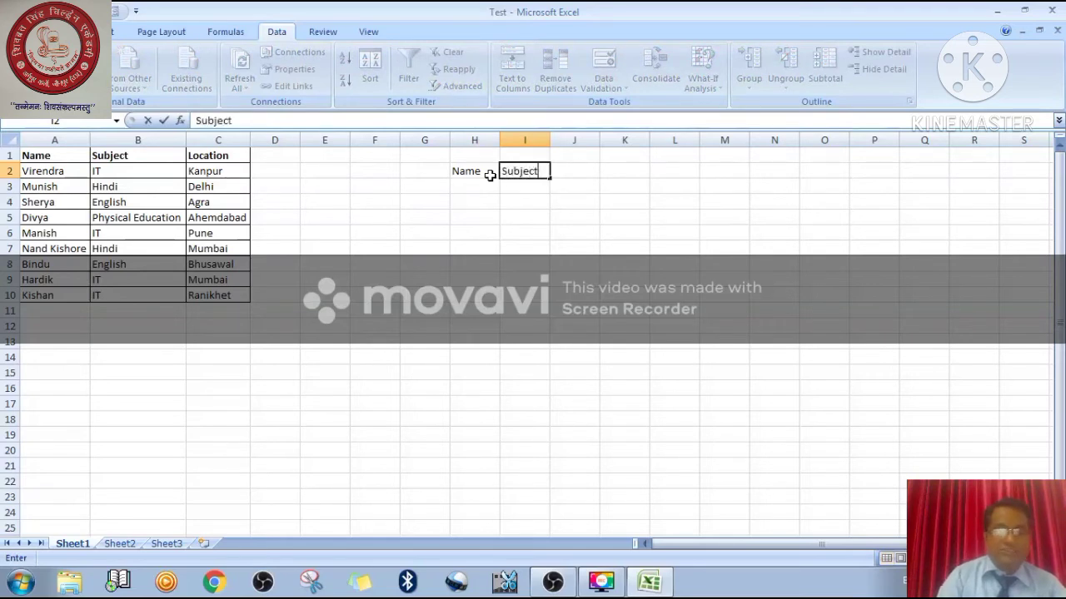
key("Tab")
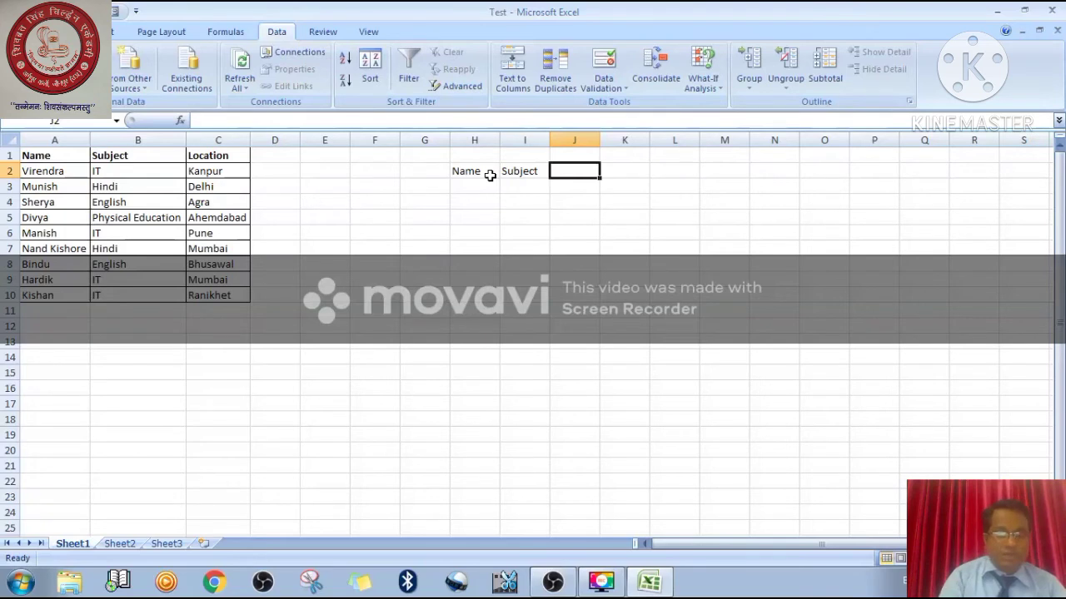
type("Loc")
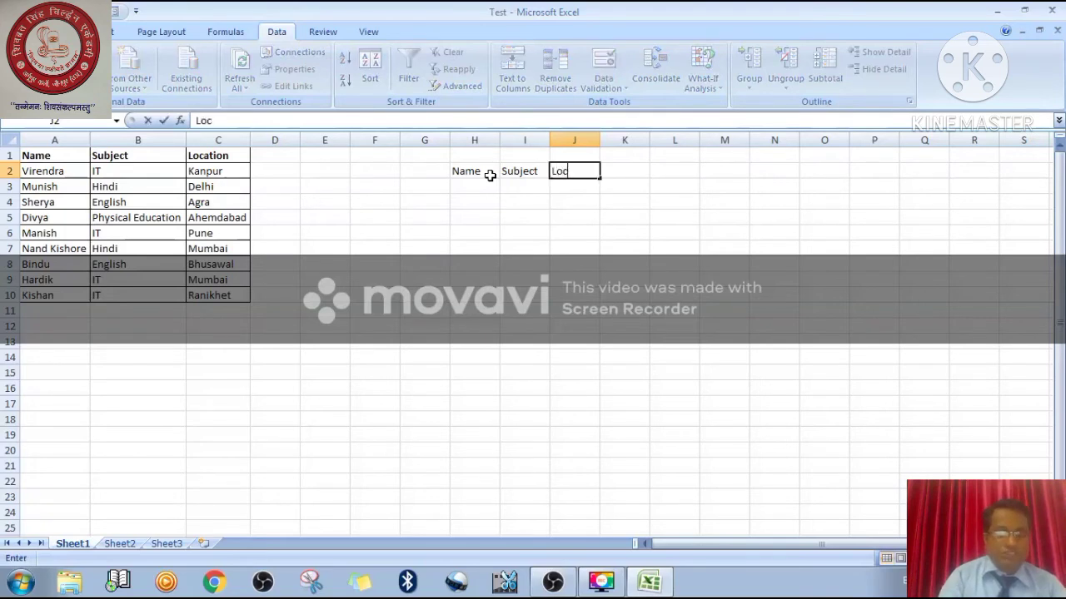
type("ation")
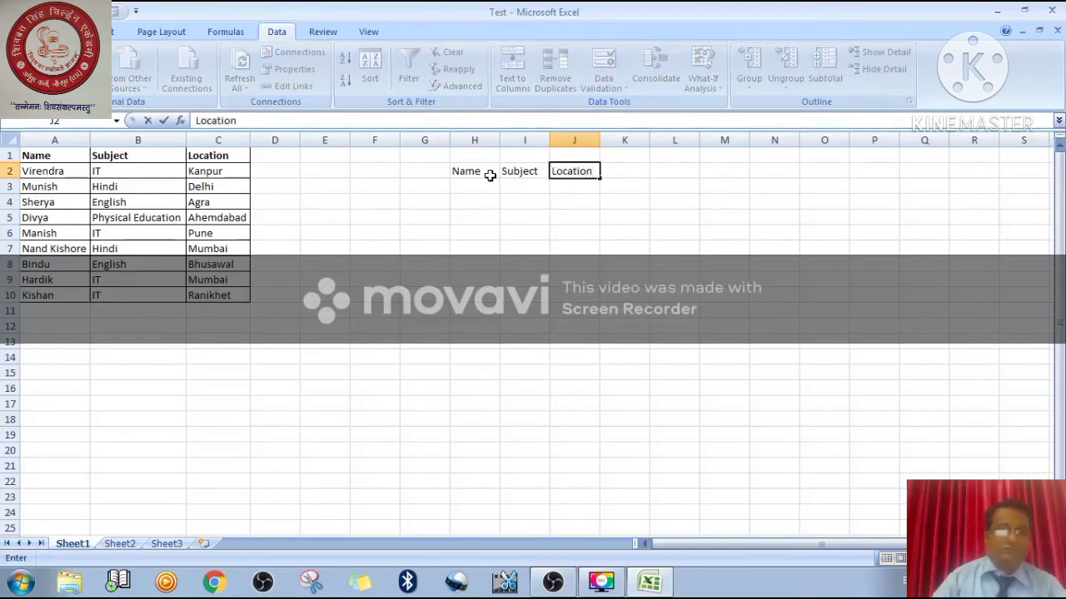
left_click(561, 200)
Step: Enter Mumbai as the Location criterion in cell J3
left_click(474, 188)
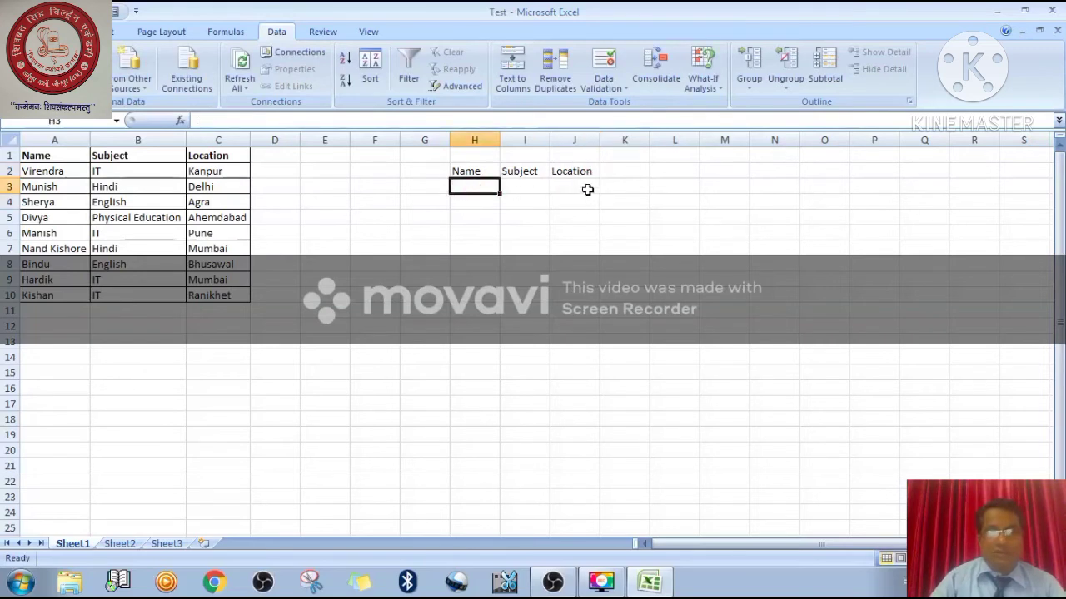
left_click(583, 189)
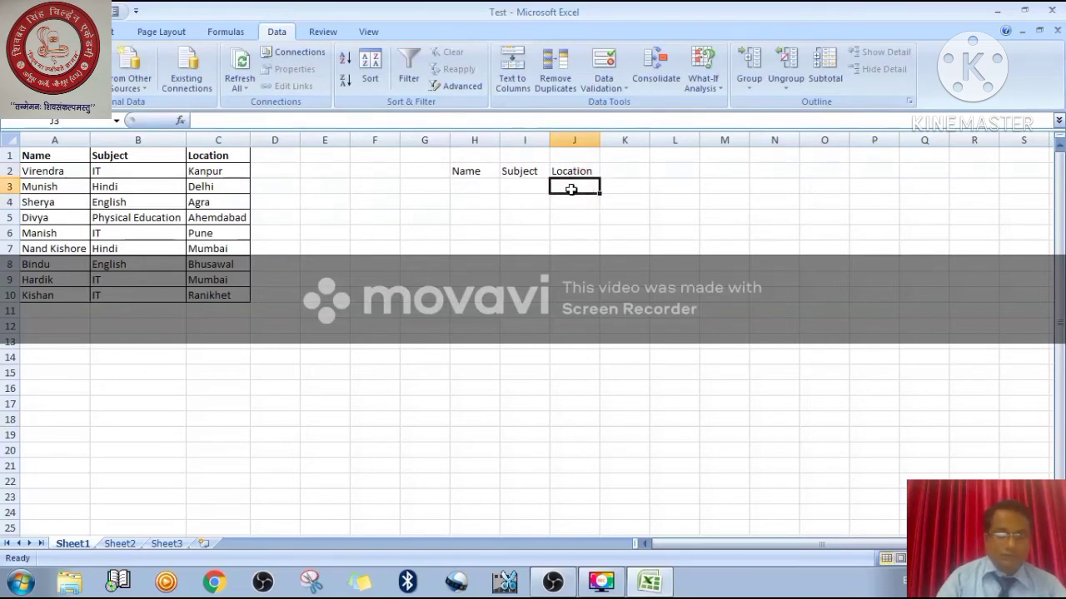
type("M")
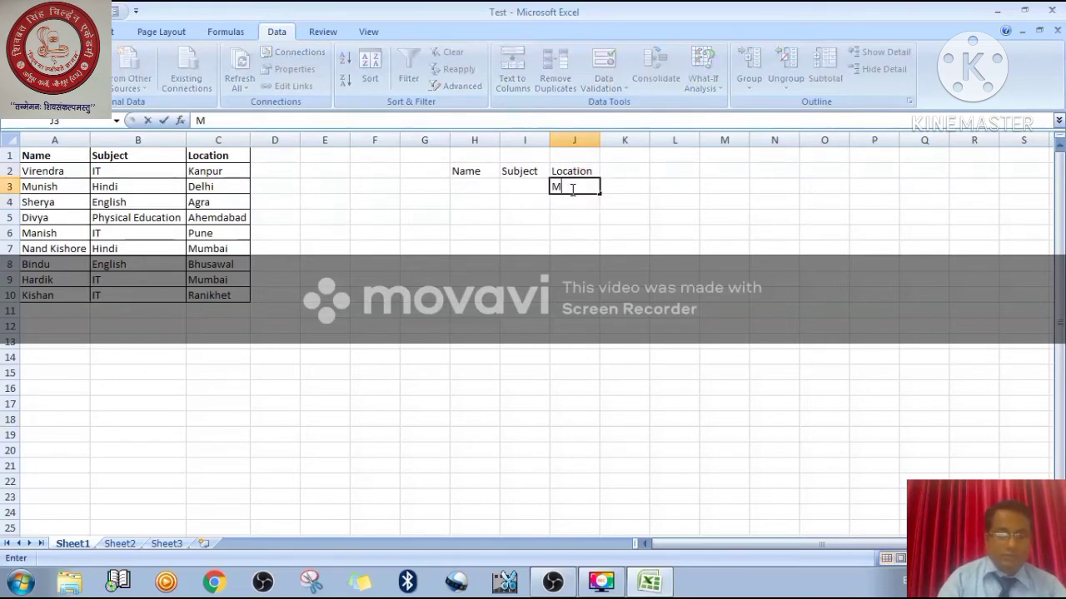
type("umbai")
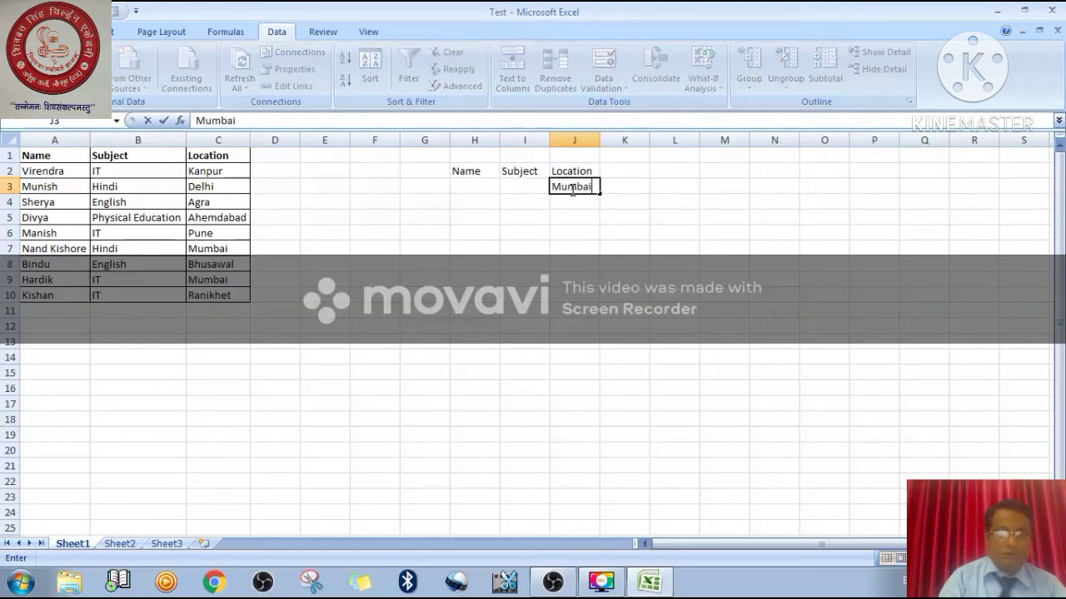
left_click(469, 232)
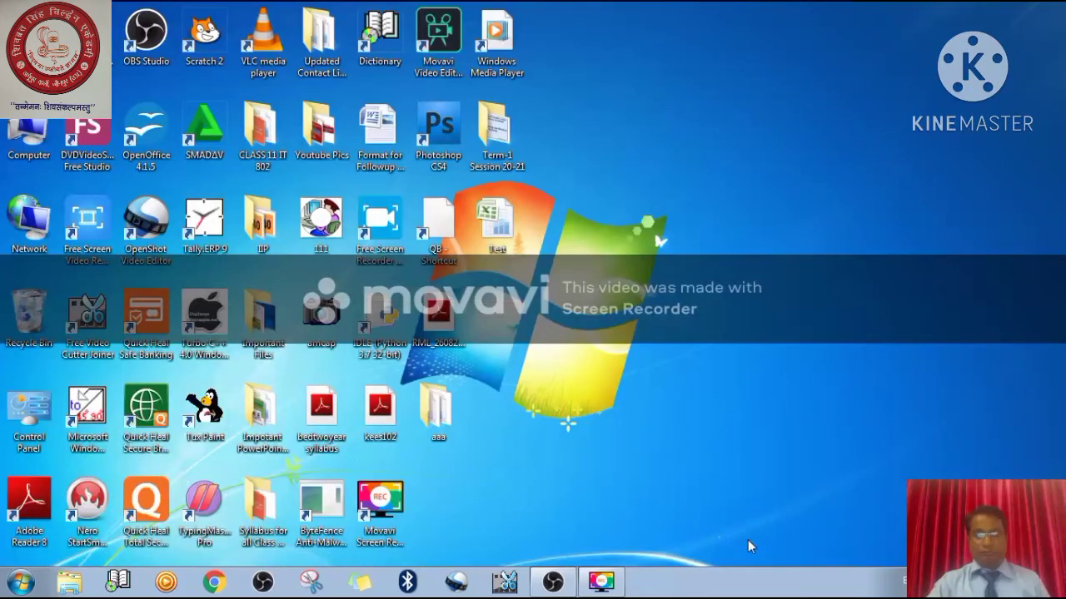
Step: Open the Test workbook from the desktop and bring up its data sorting and filtering commands
double_click(500, 240)
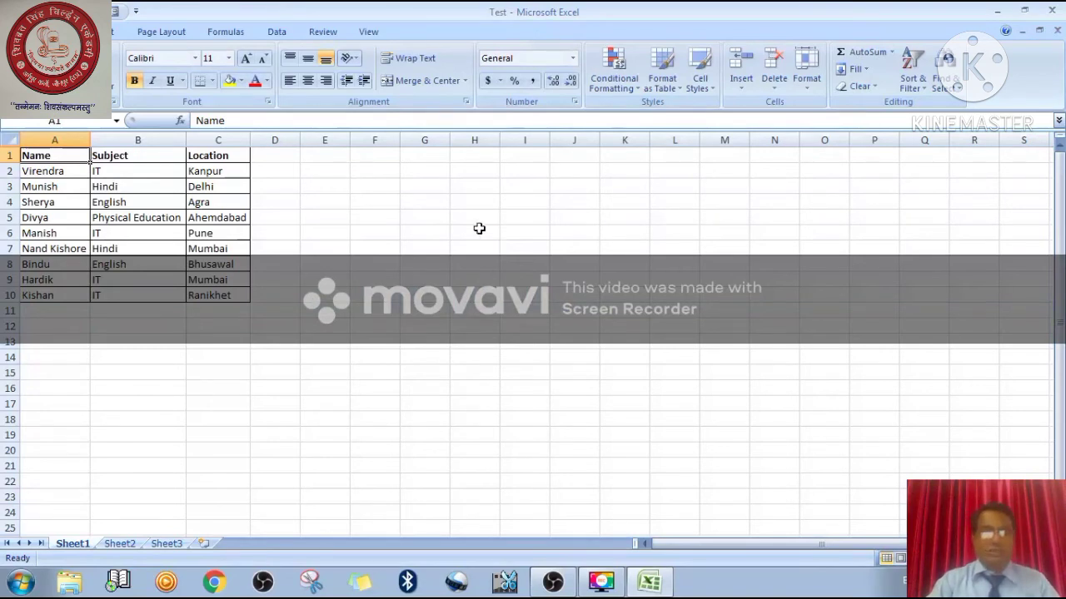
left_click(277, 34)
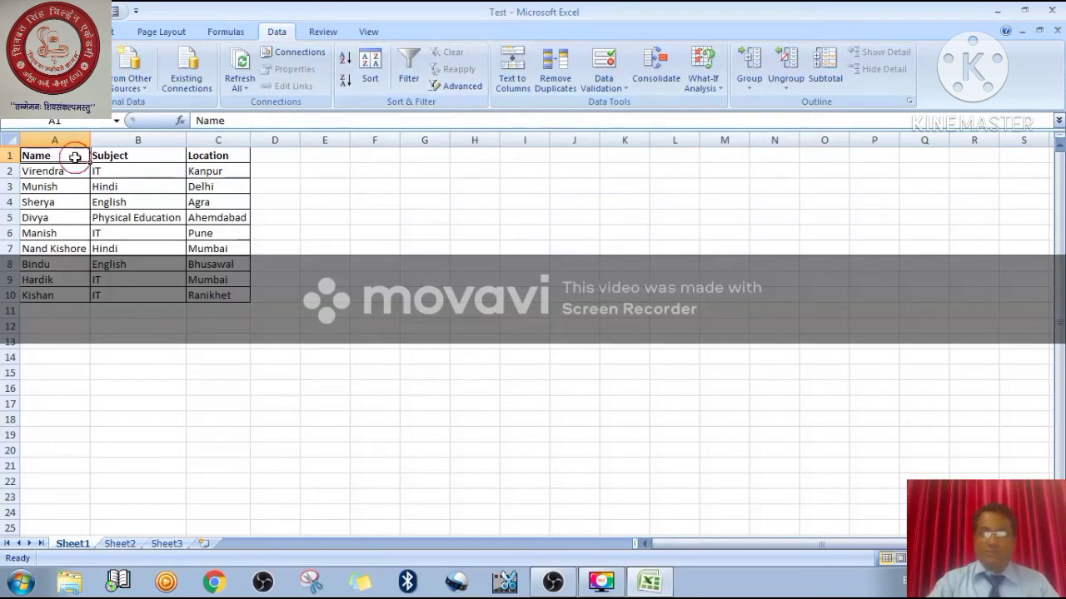
left_click_drag(74, 157, 241, 302)
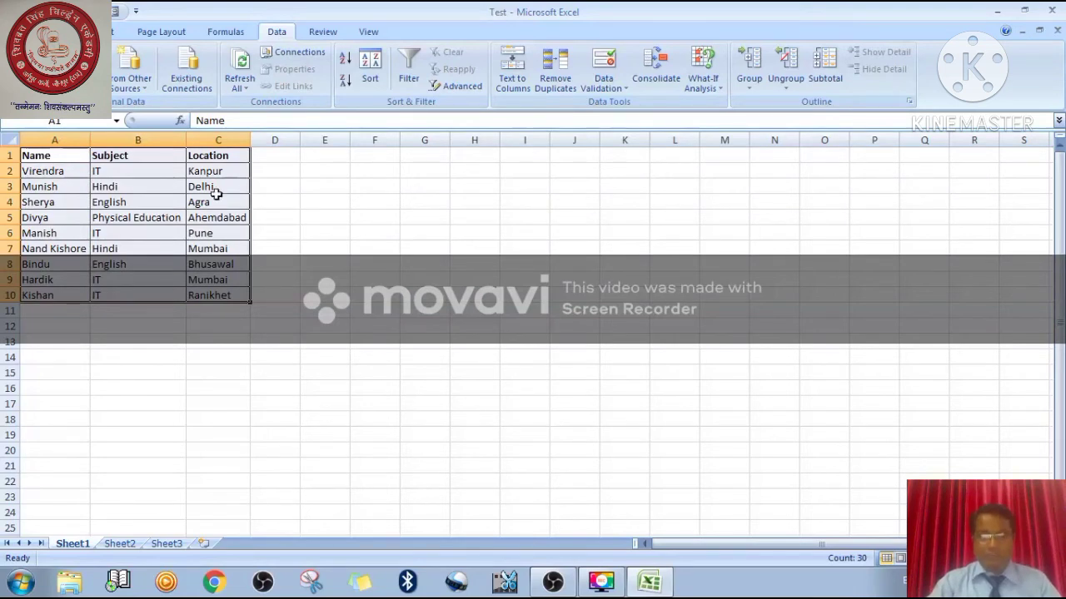
left_click(470, 89)
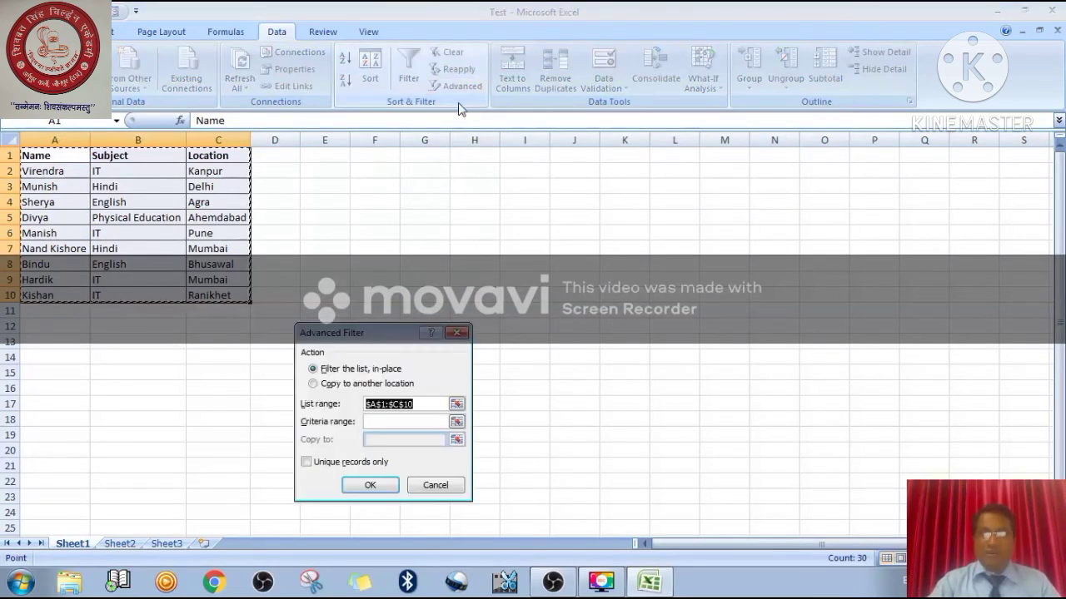
left_click_drag(385, 327, 404, 276)
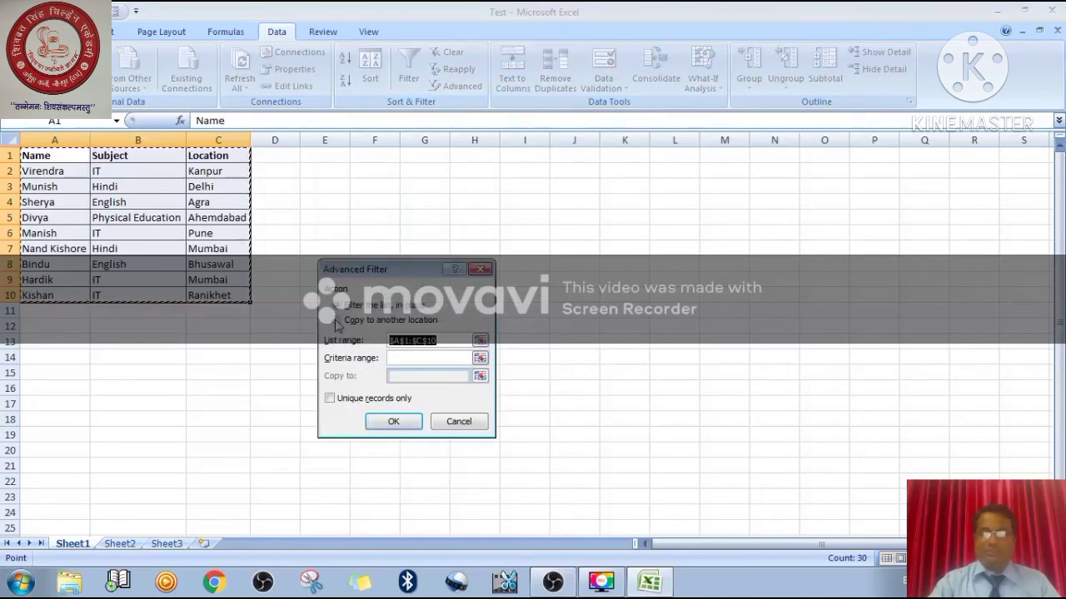
left_click(336, 320)
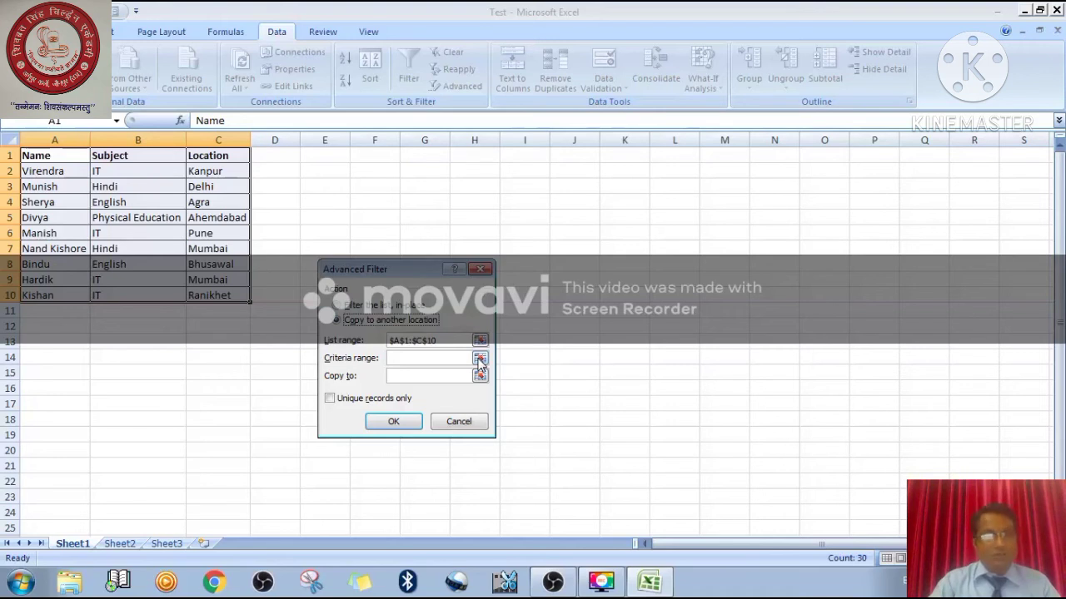
left_click(479, 422)
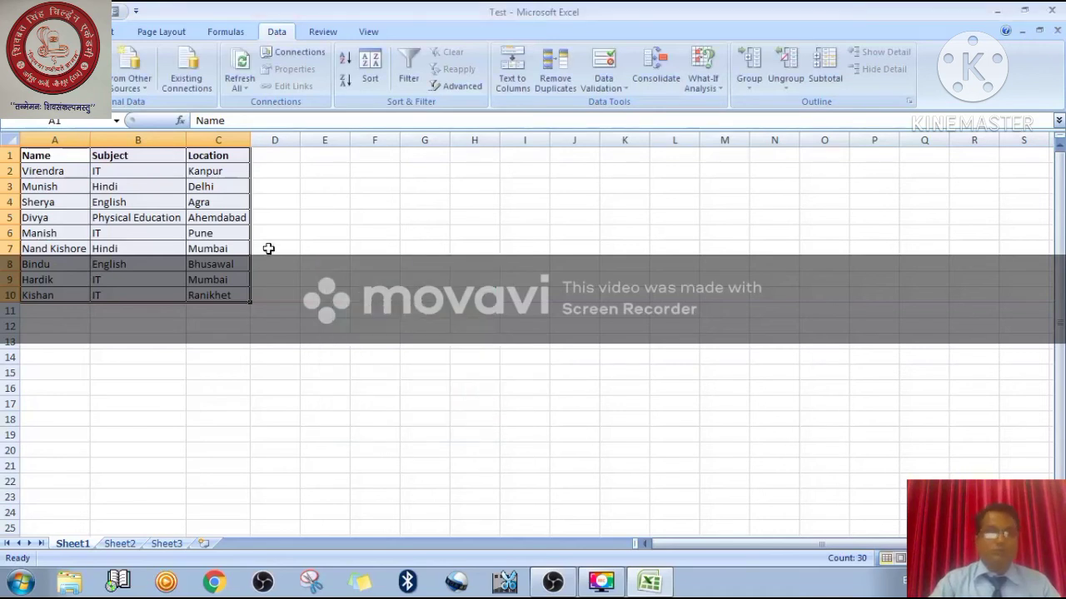
Step: Copy the table headings in A1:C1 and paste them into E1:G1
left_click(142, 201)
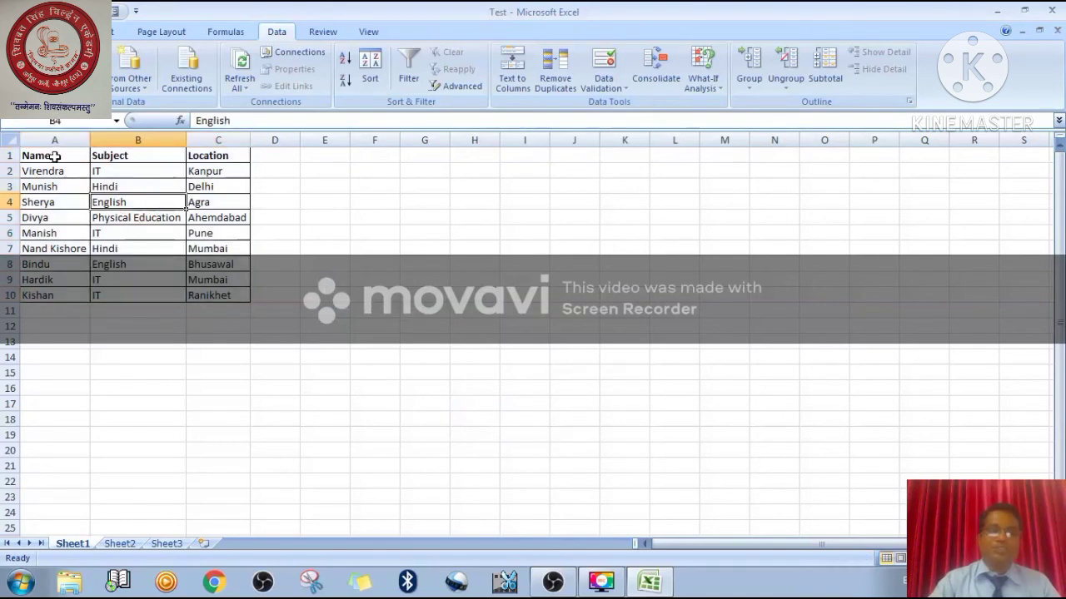
left_click_drag(53, 154, 195, 153)
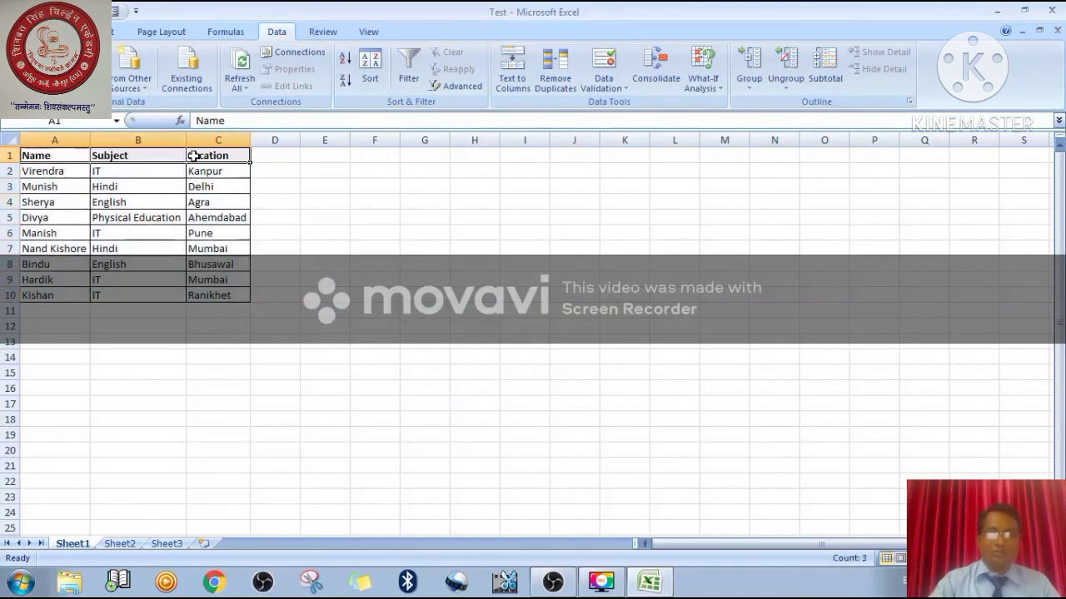
right_click(195, 155)
left_click(234, 183)
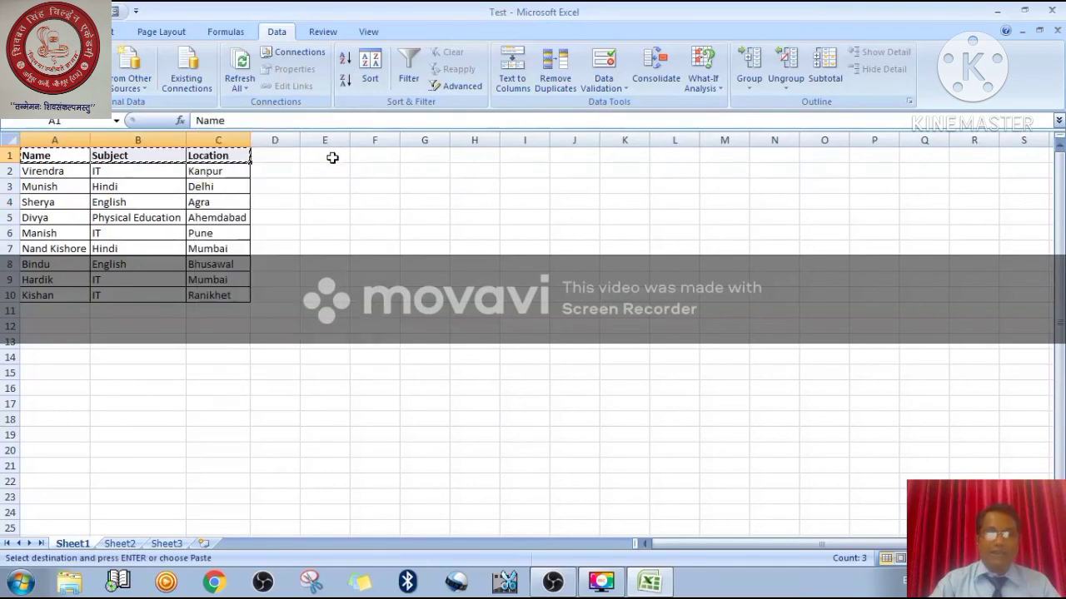
left_click(335, 159)
right_click(334, 159)
left_click(372, 202)
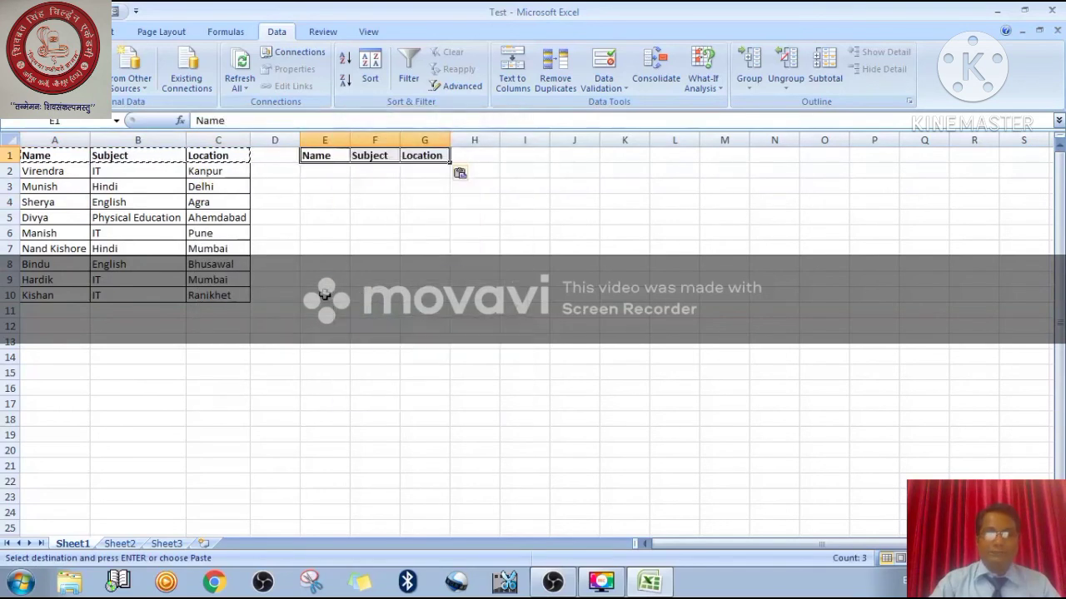
Step: Enter IT as the criterion under the copied Subject heading in F2
left_click(360, 172)
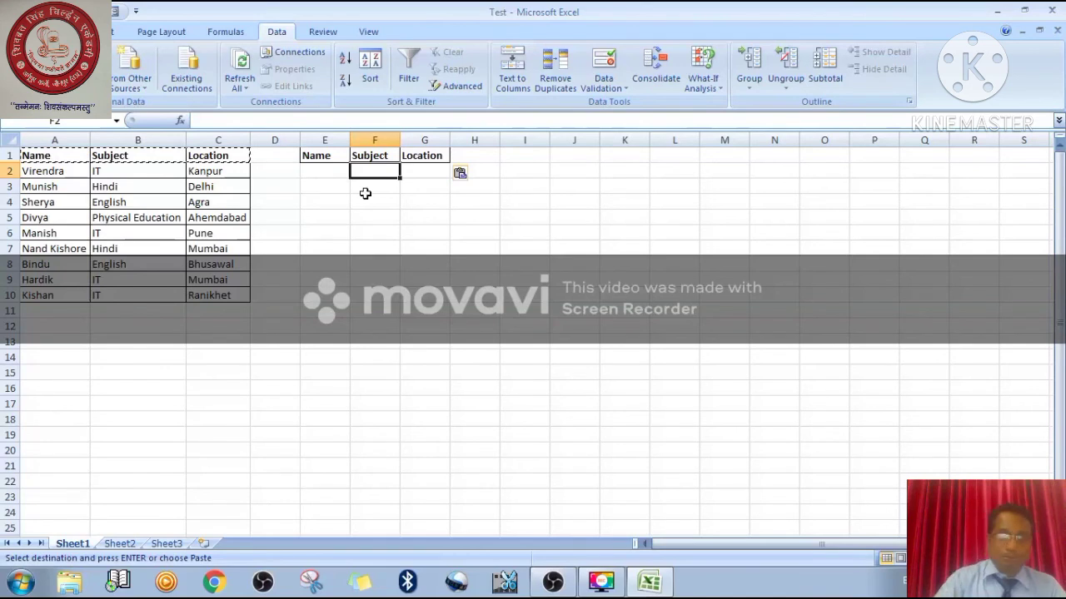
type("IT")
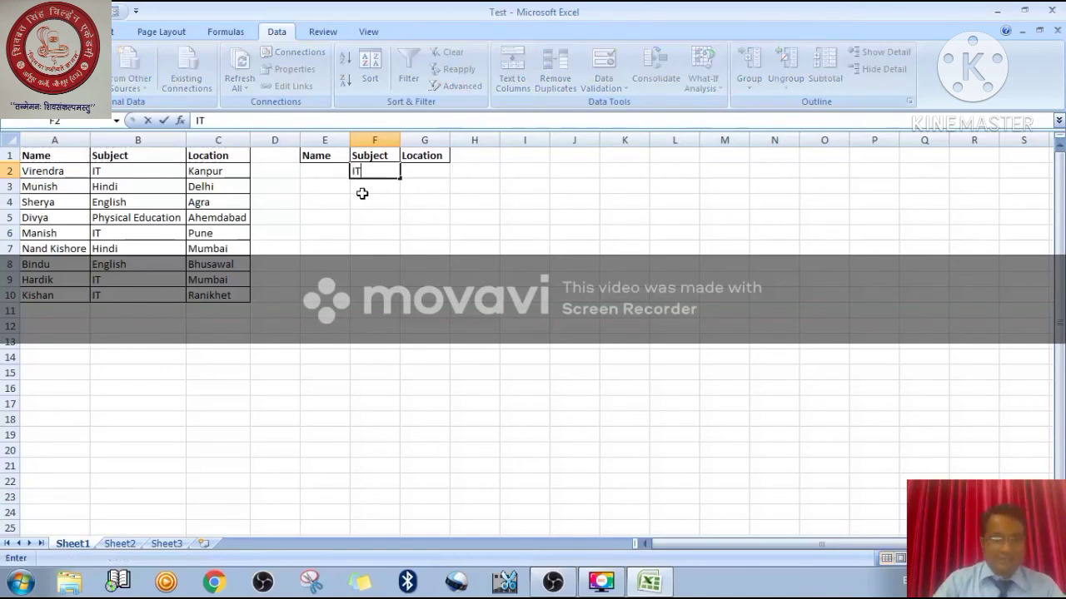
key("Return")
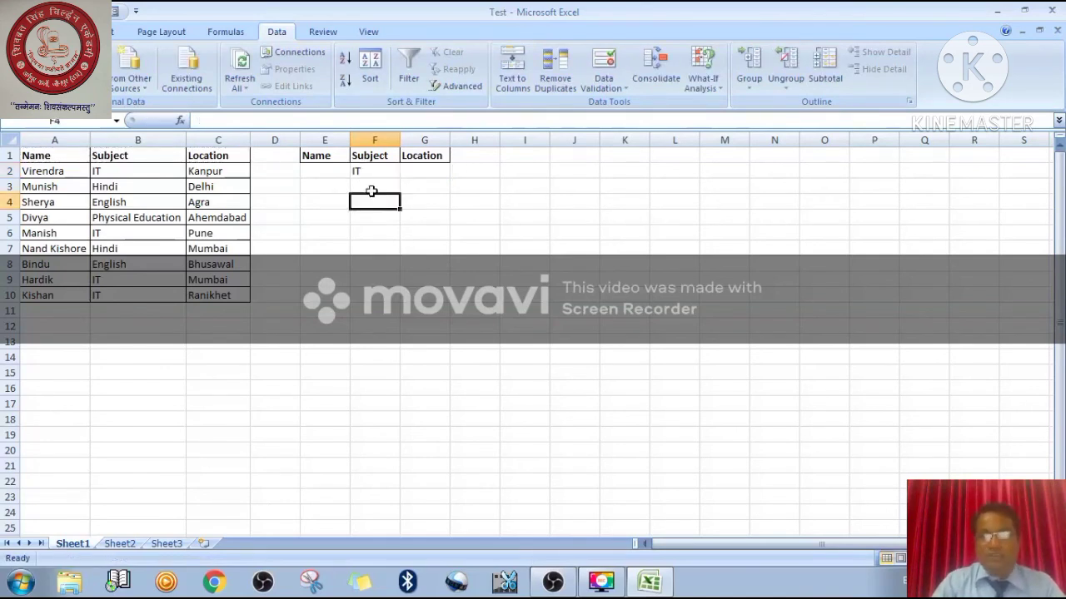
left_click(370, 173)
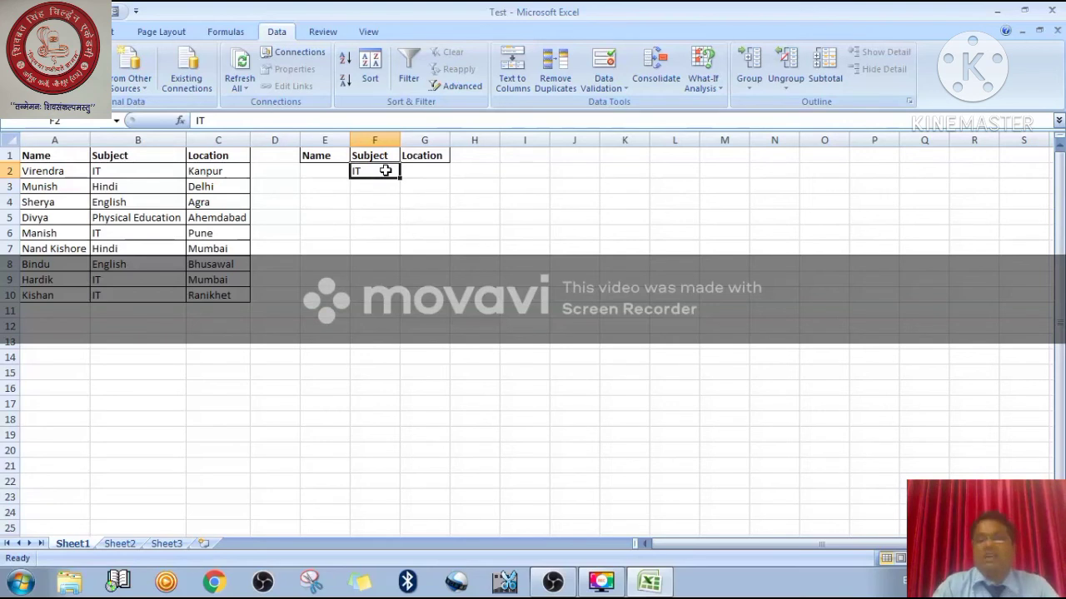
Step: Set up an Advanced Filter that copies to another location, with list range A1:C10 and criteria range E1:G2
left_click(454, 86)
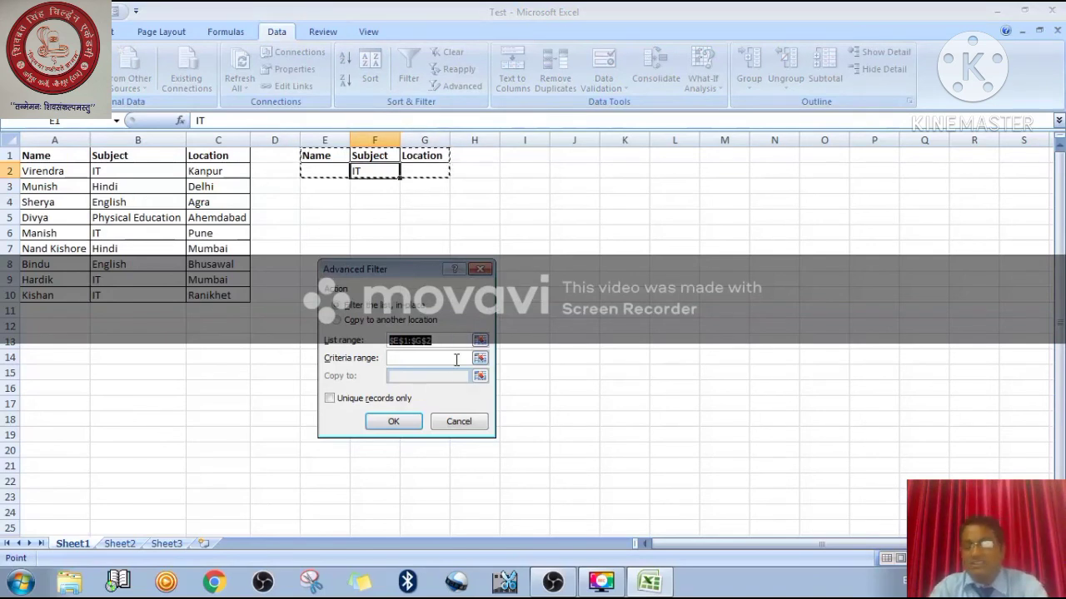
key("BackSpace")
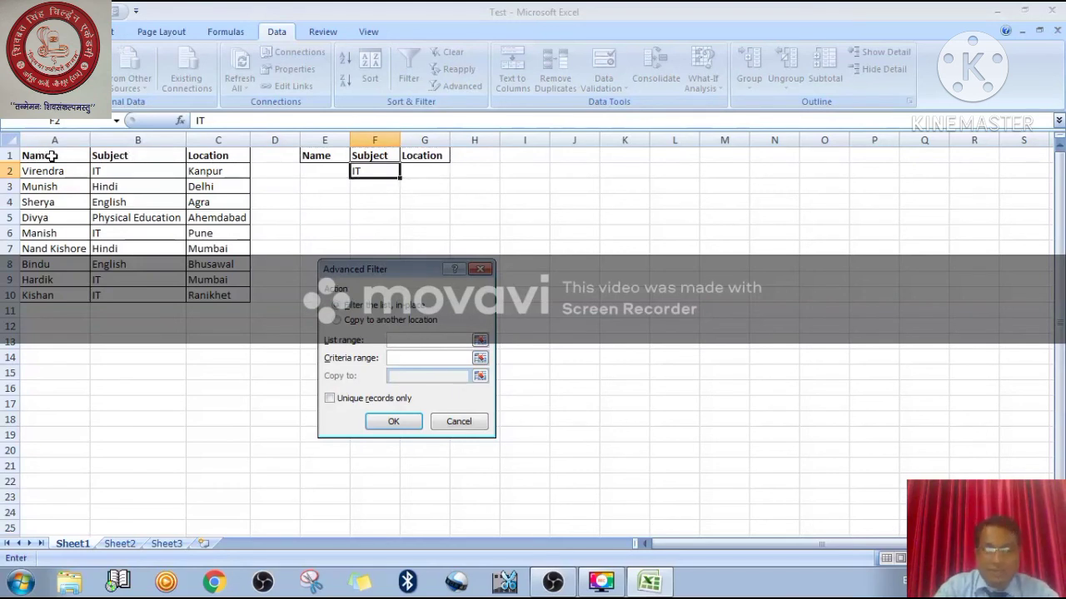
left_click_drag(51, 156, 242, 295)
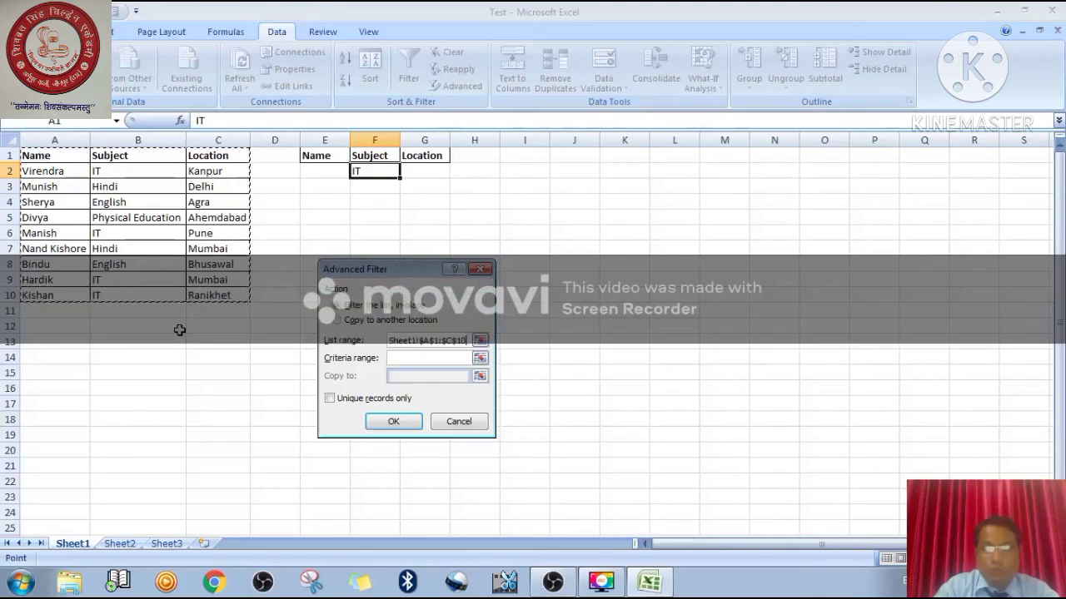
left_click(336, 320)
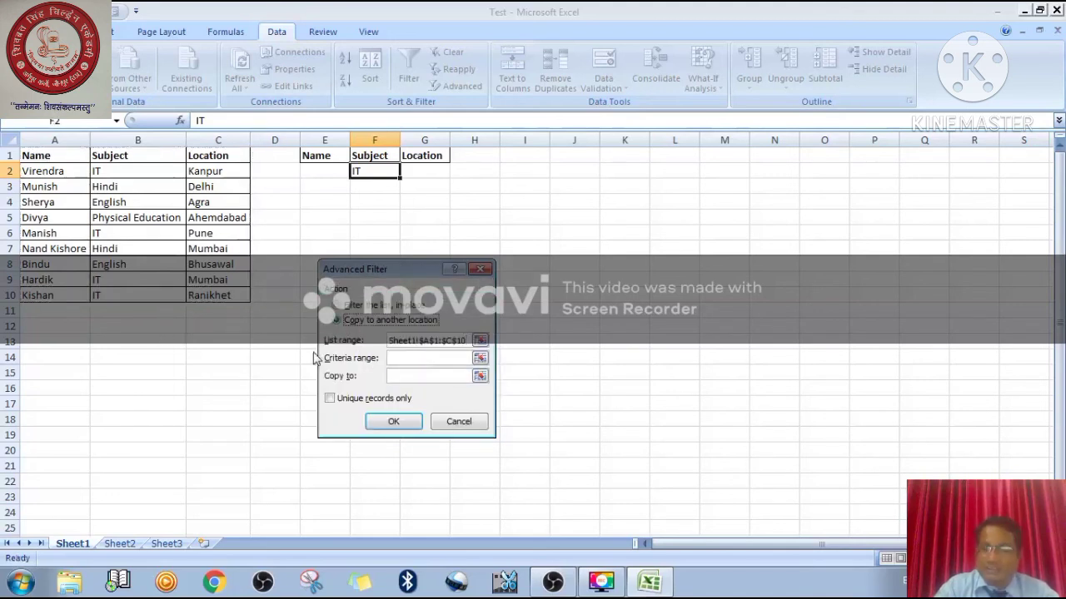
left_click(426, 360)
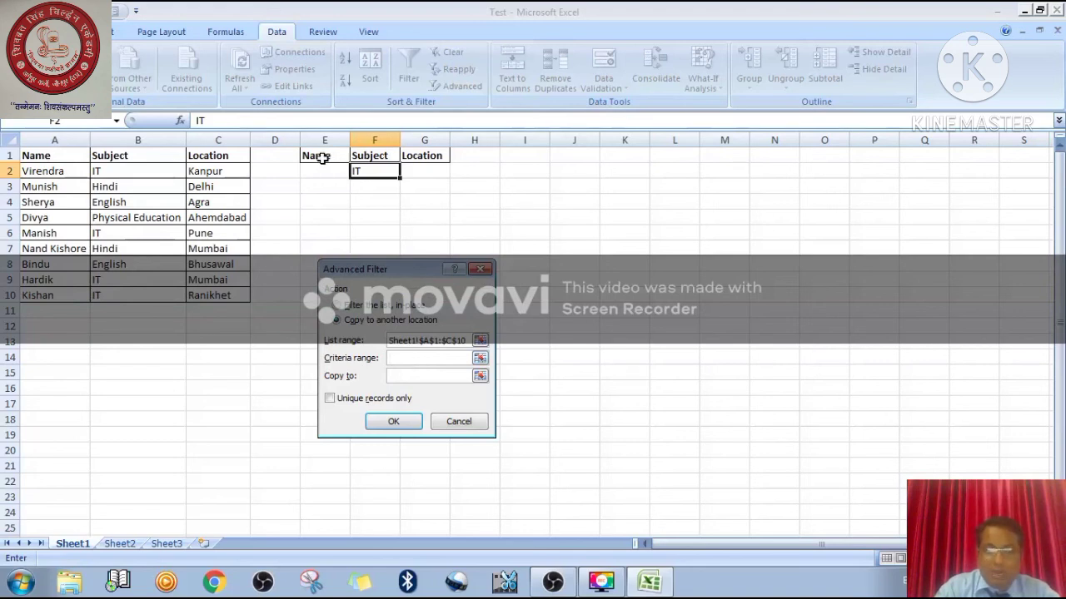
left_click_drag(324, 158, 424, 174)
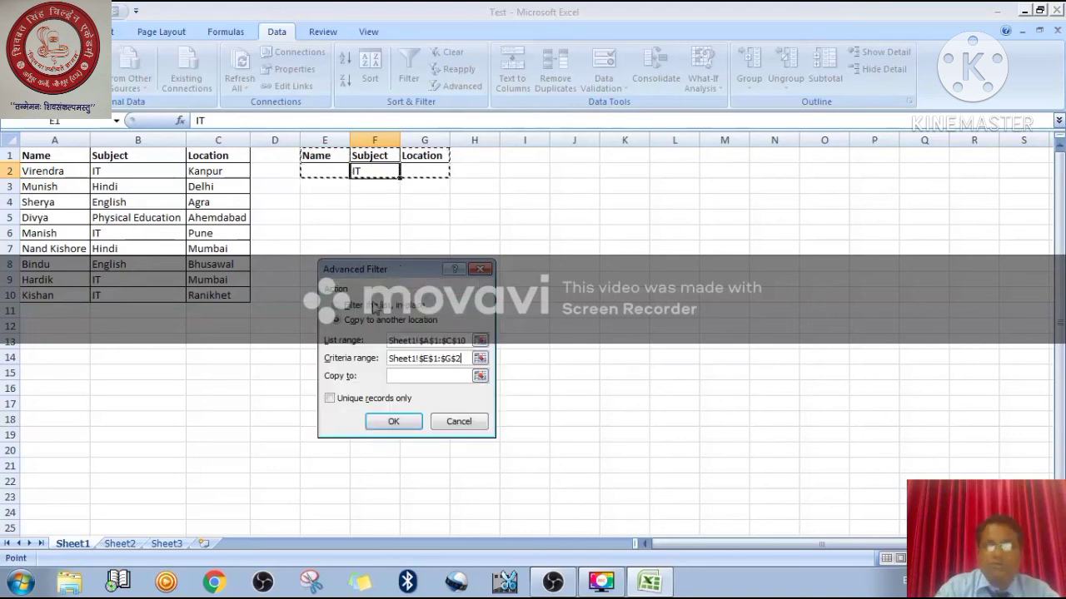
Step: Set the Advanced Filter's copy destination to cell I1 and run the filter
left_click(391, 375)
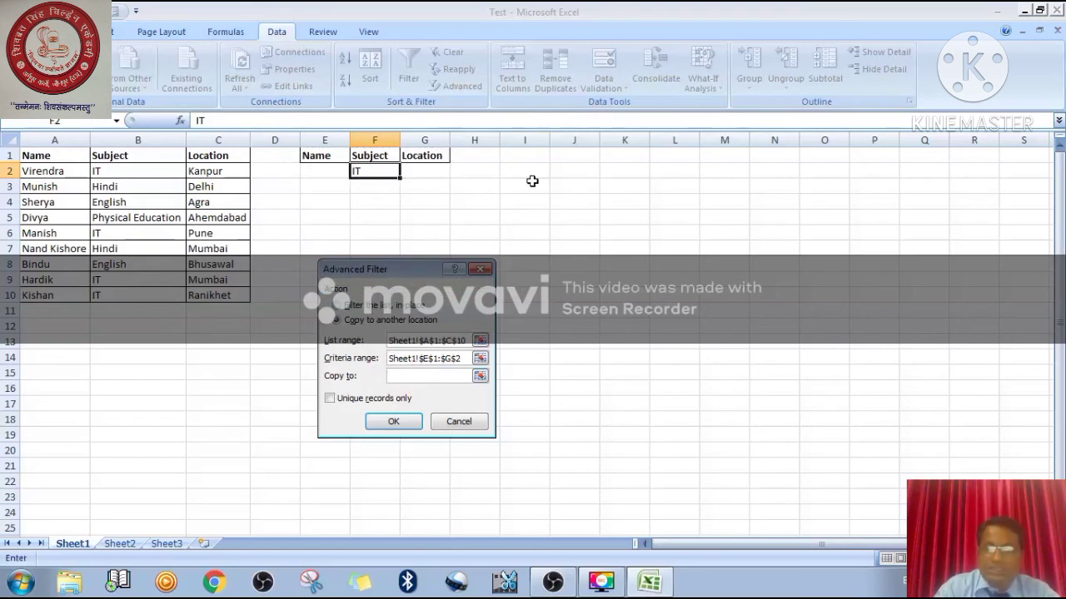
left_click(528, 156)
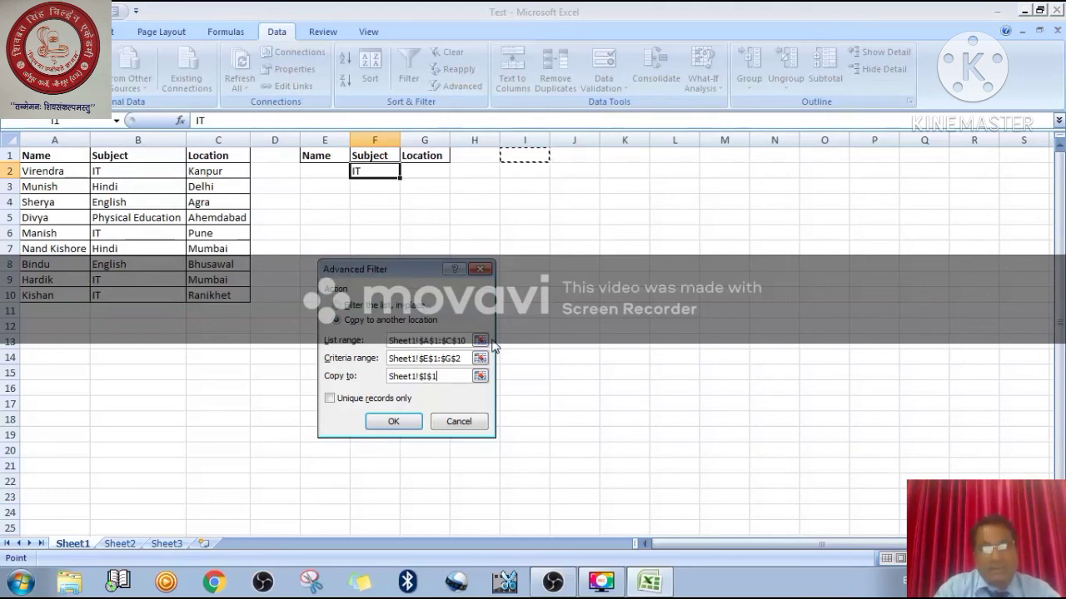
left_click(402, 419)
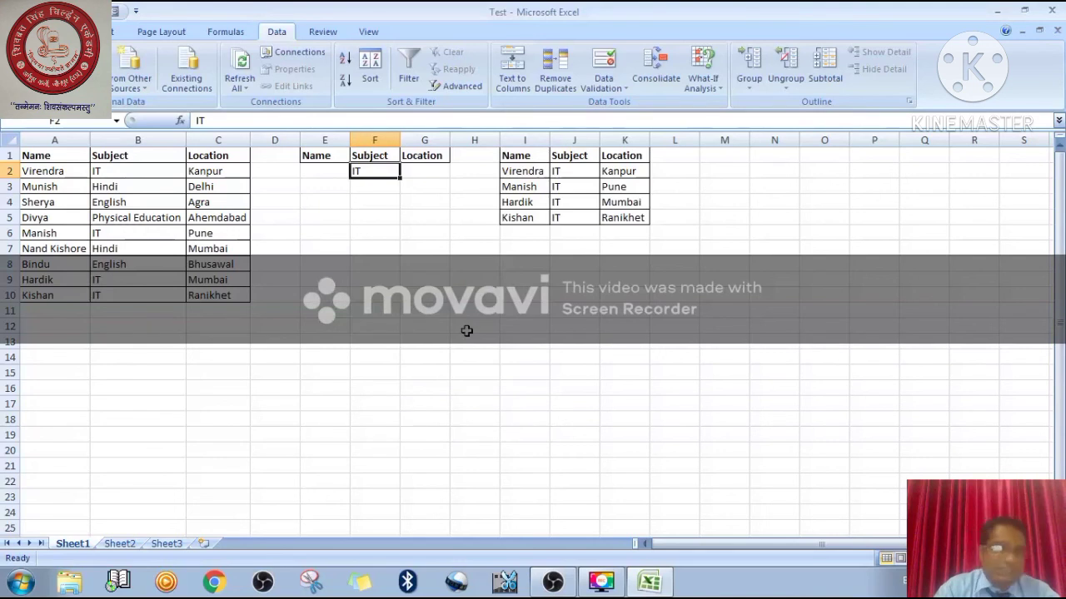